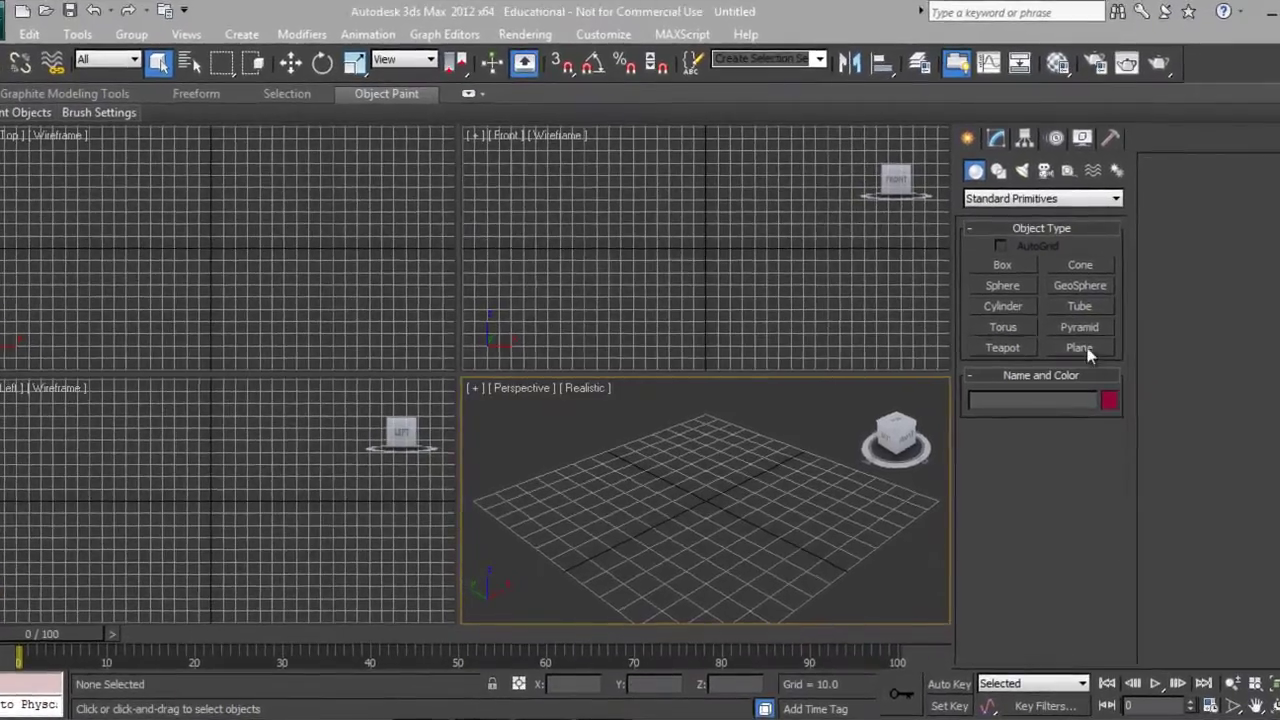
Step: Create a plane about 95 long and 45 wide in the Front view, with 3 length segments and 2 width segments
click(1057, 348)
drag(682, 168, 737, 285)
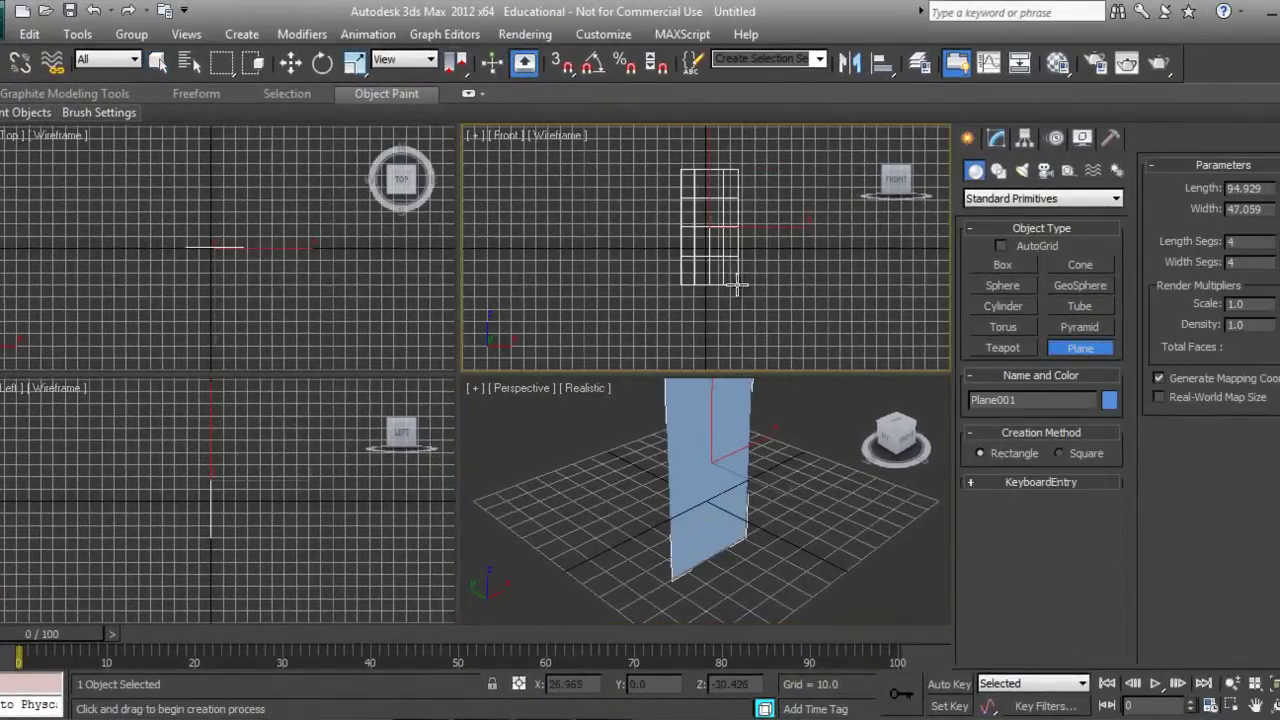
click(995, 139)
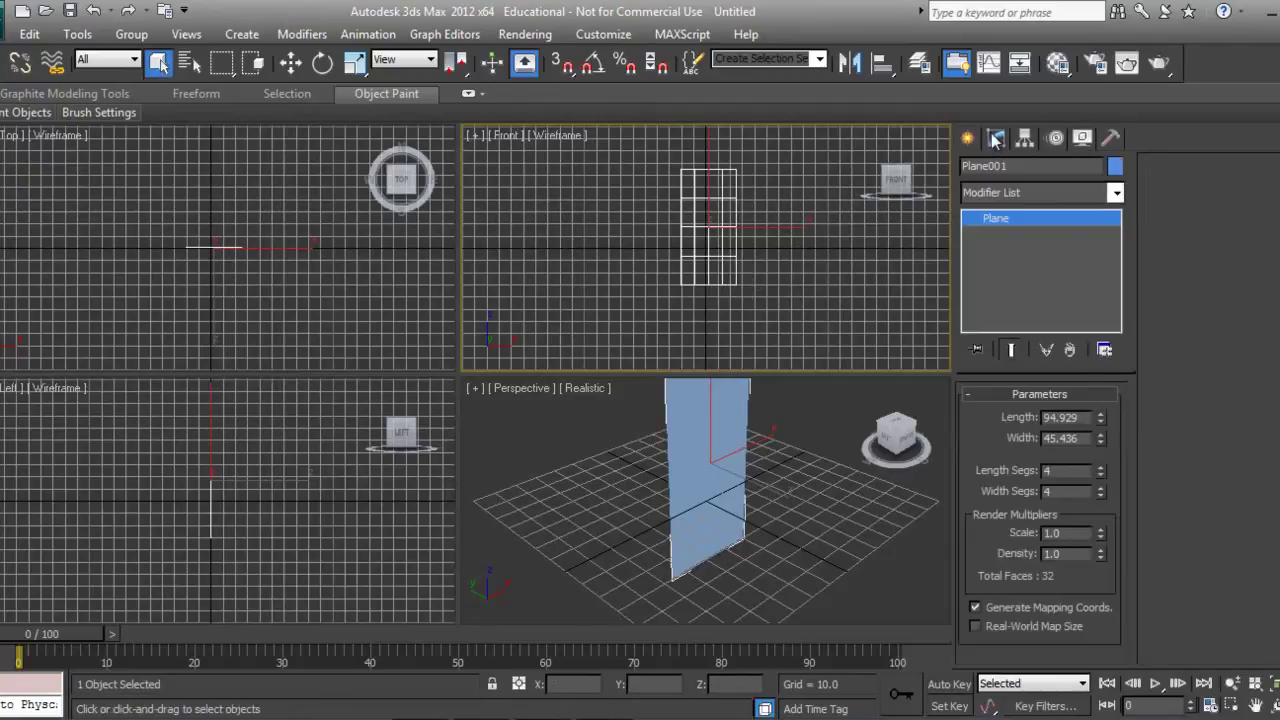
click(1100, 475)
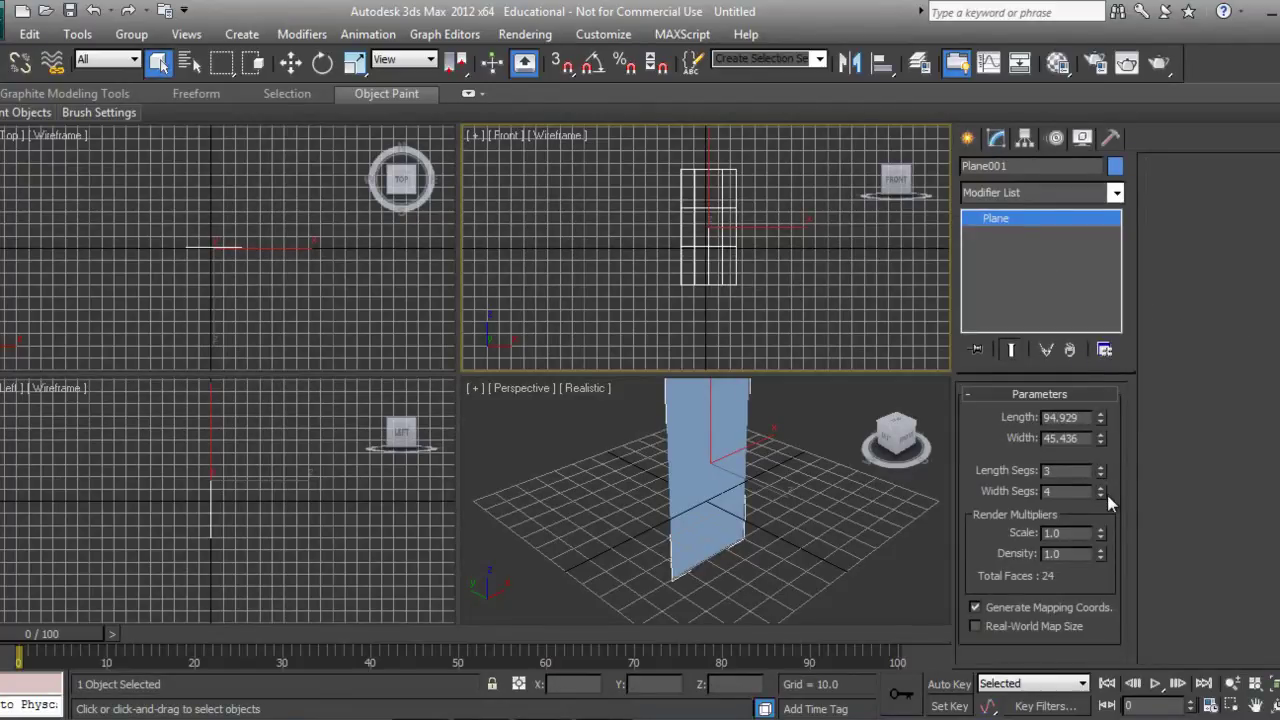
click(1102, 495)
click(1102, 495)
Step: Add an Edit Poly modifier to the plane
click(1023, 193)
key(e)
key(Down)
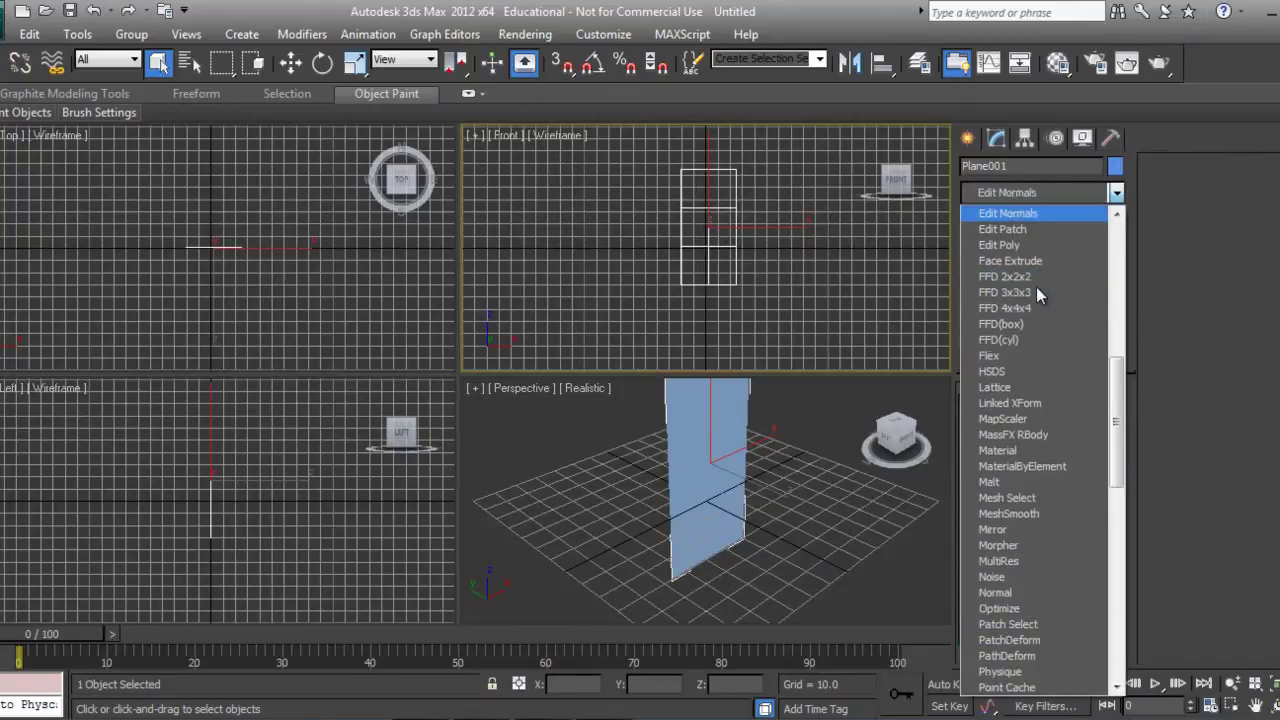
key(Down)
key(Down)
key(Return)
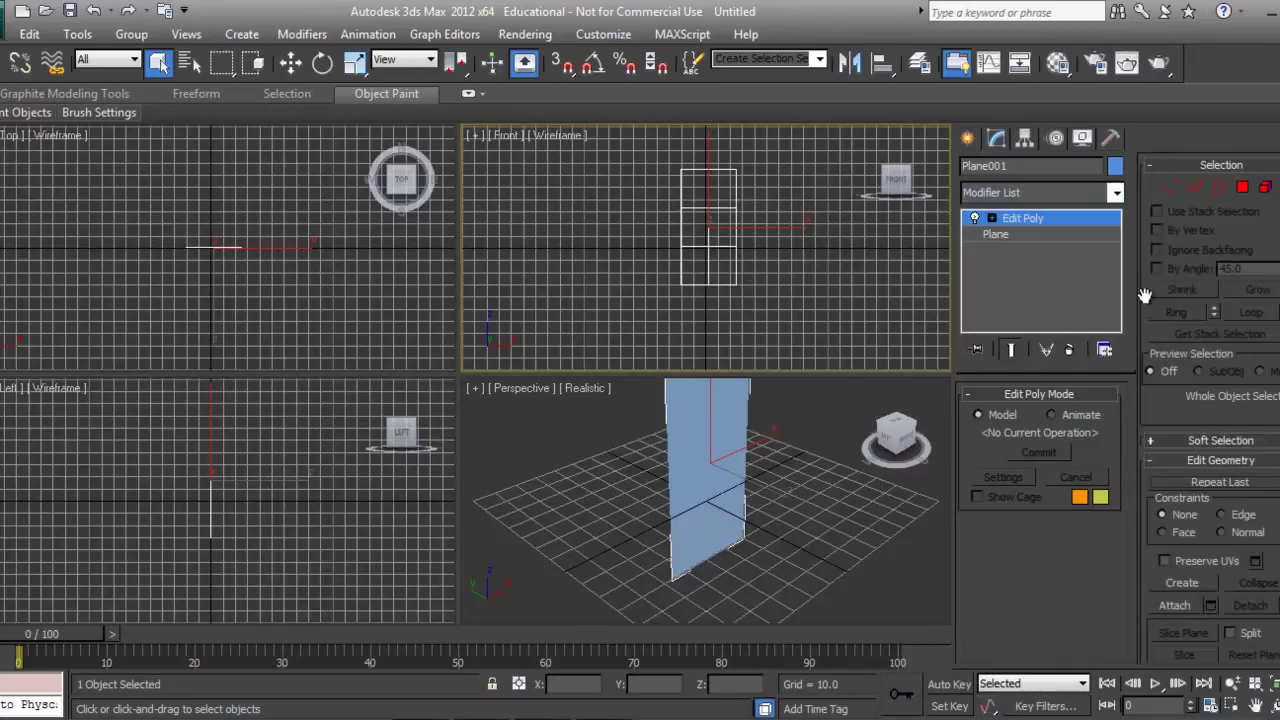
Step: Scale the uppermost and lowermost rows of vertices inward along X to taper both ends of the plane
click(1171, 187)
drag(657, 143, 816, 184)
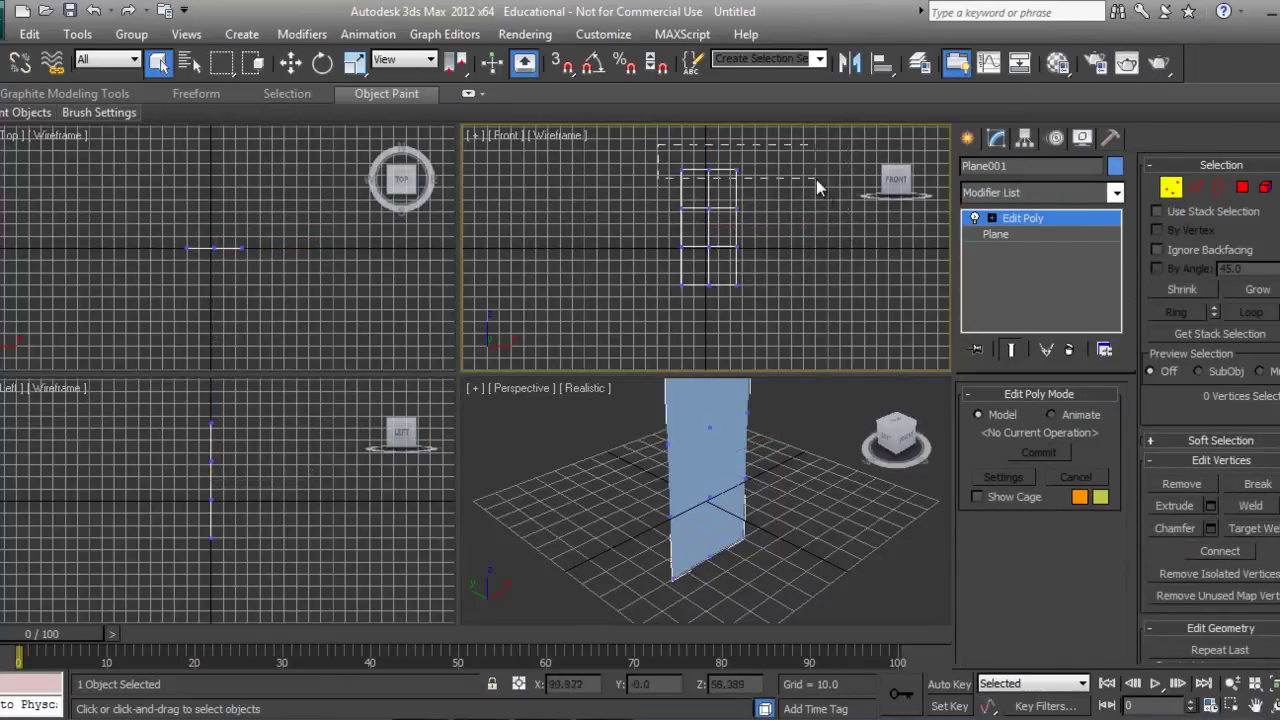
drag(797, 300, 665, 264)
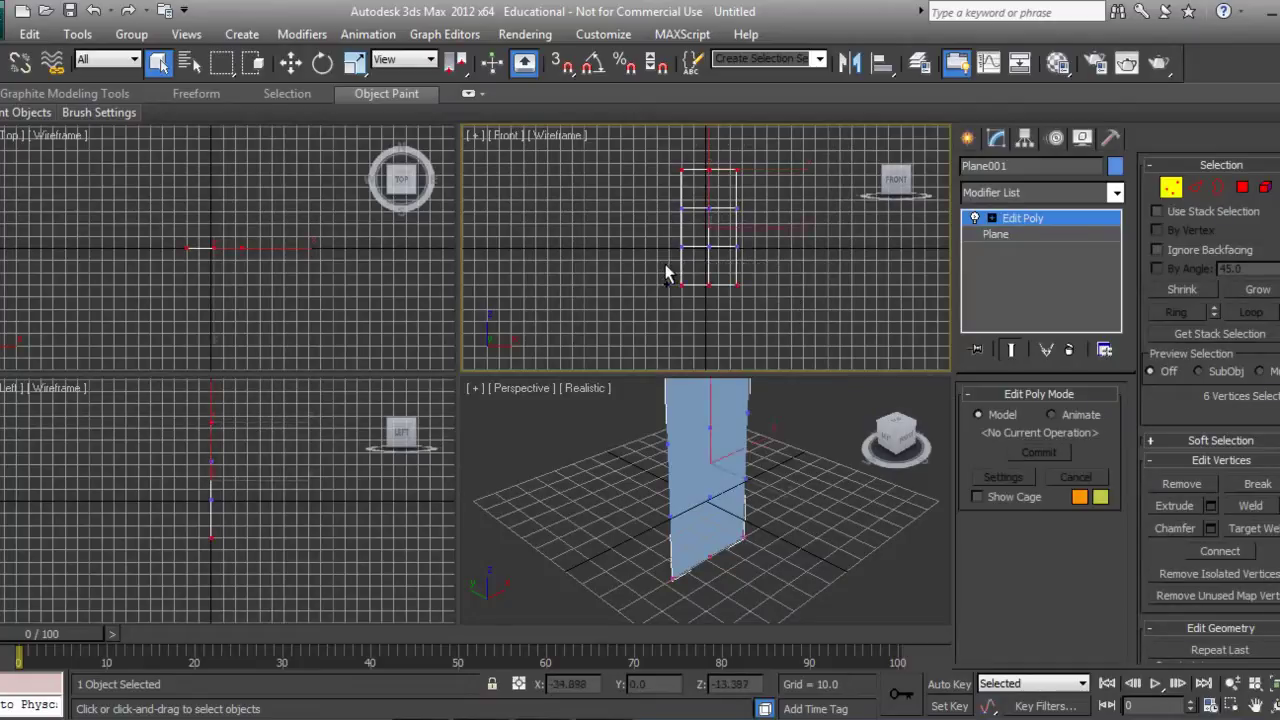
key(r)
drag(800, 238, 750, 258)
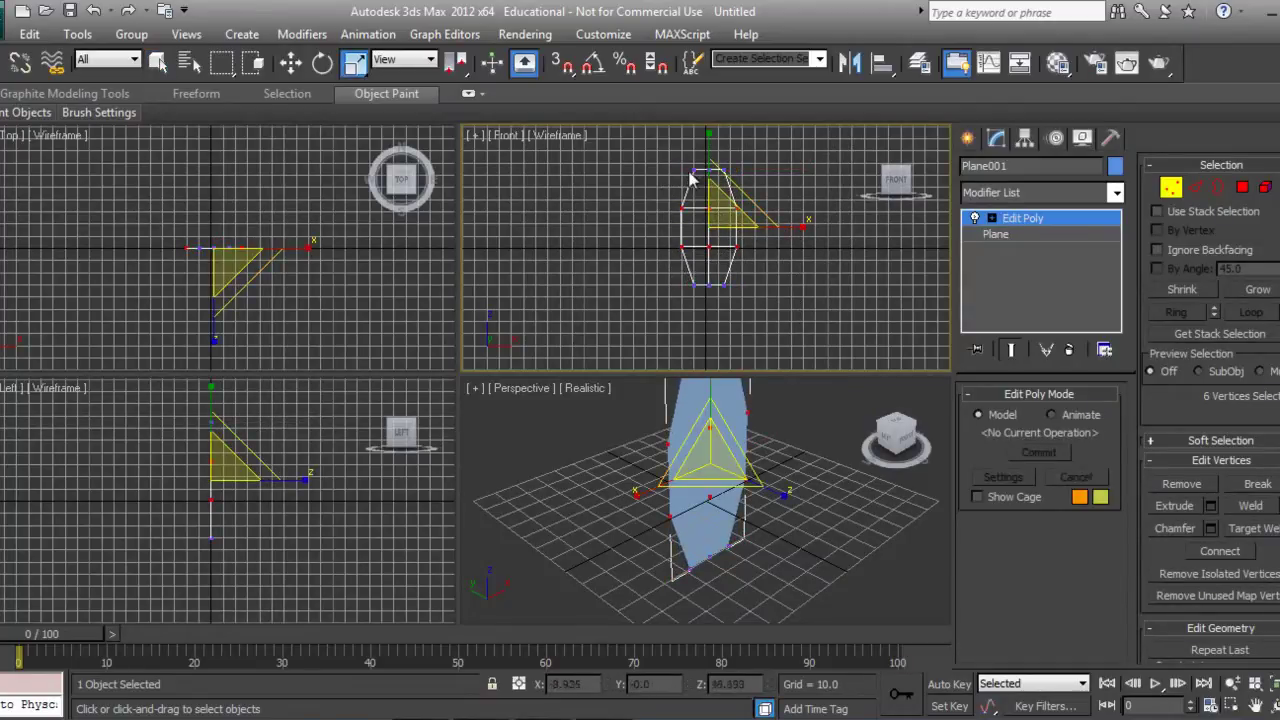
Step: Scale the two middle rows of vertices slightly inward along X in the Front view
mouse_move(708, 146)
mouse_down()
mouse_move(709, 128)
mouse_move(714, 169)
mouse_move(711, 141)
mouse_up()
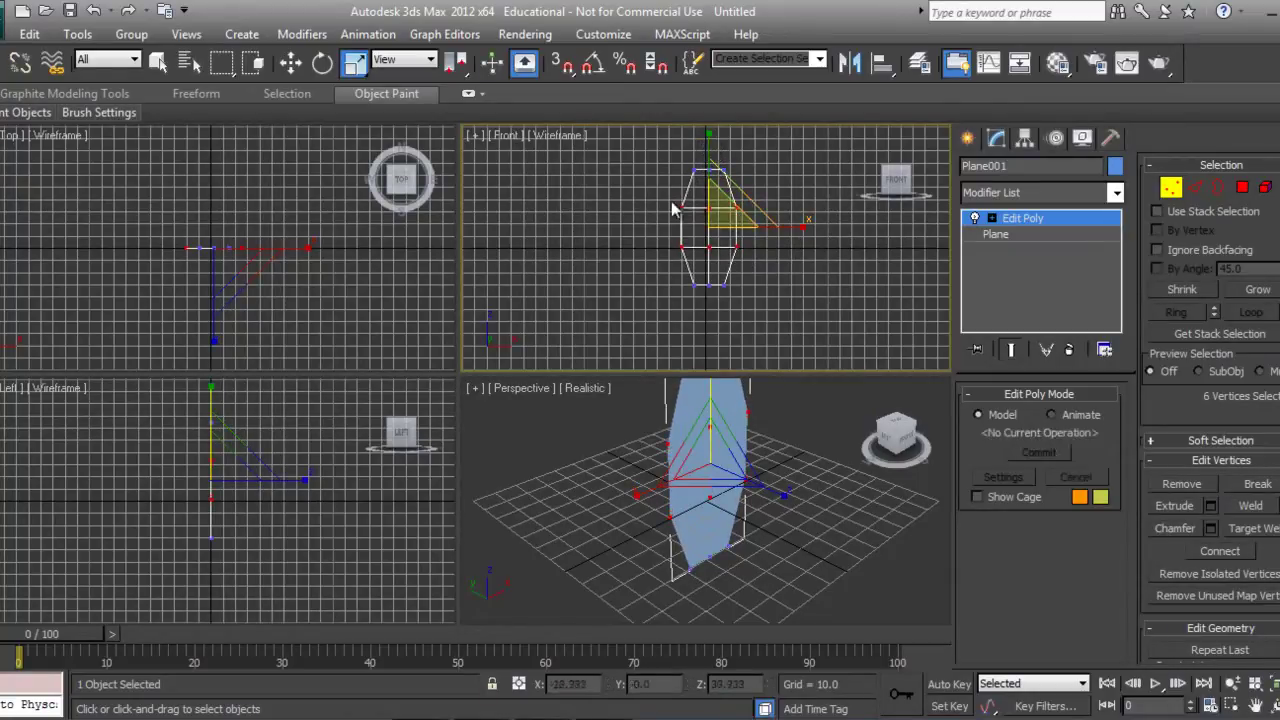
drag(795, 227, 771, 251)
click(733, 158)
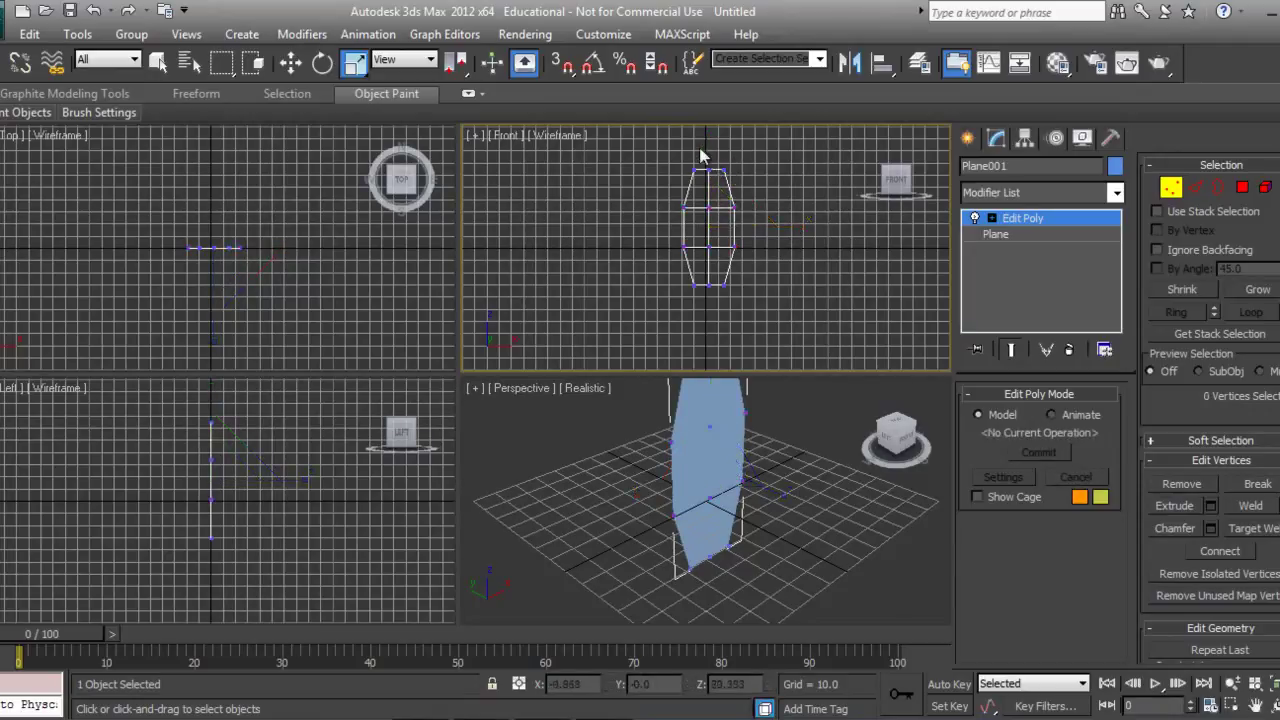
Step: Move the plane's centre column of vertices about 4.9 units along Y in the Top view to form a central crease
drag(698, 147, 718, 298)
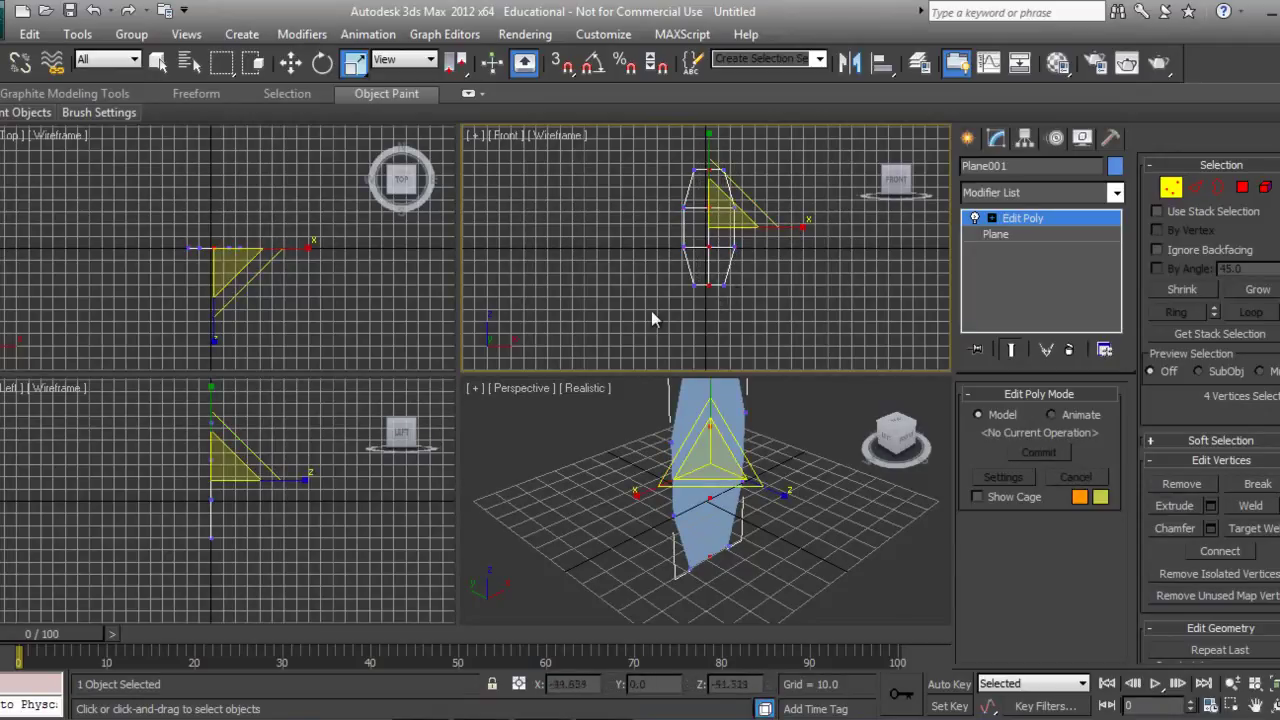
click(215, 222)
right_click(215, 222)
click(232, 288)
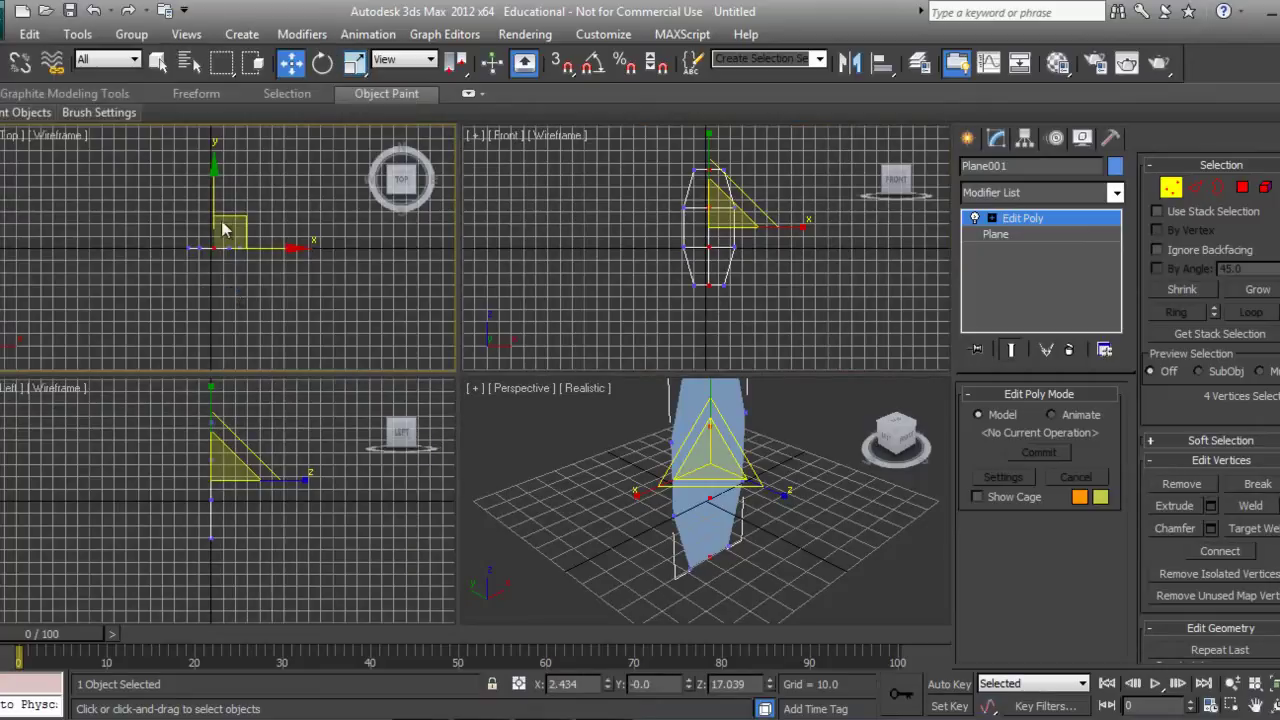
drag(212, 175, 280, 240)
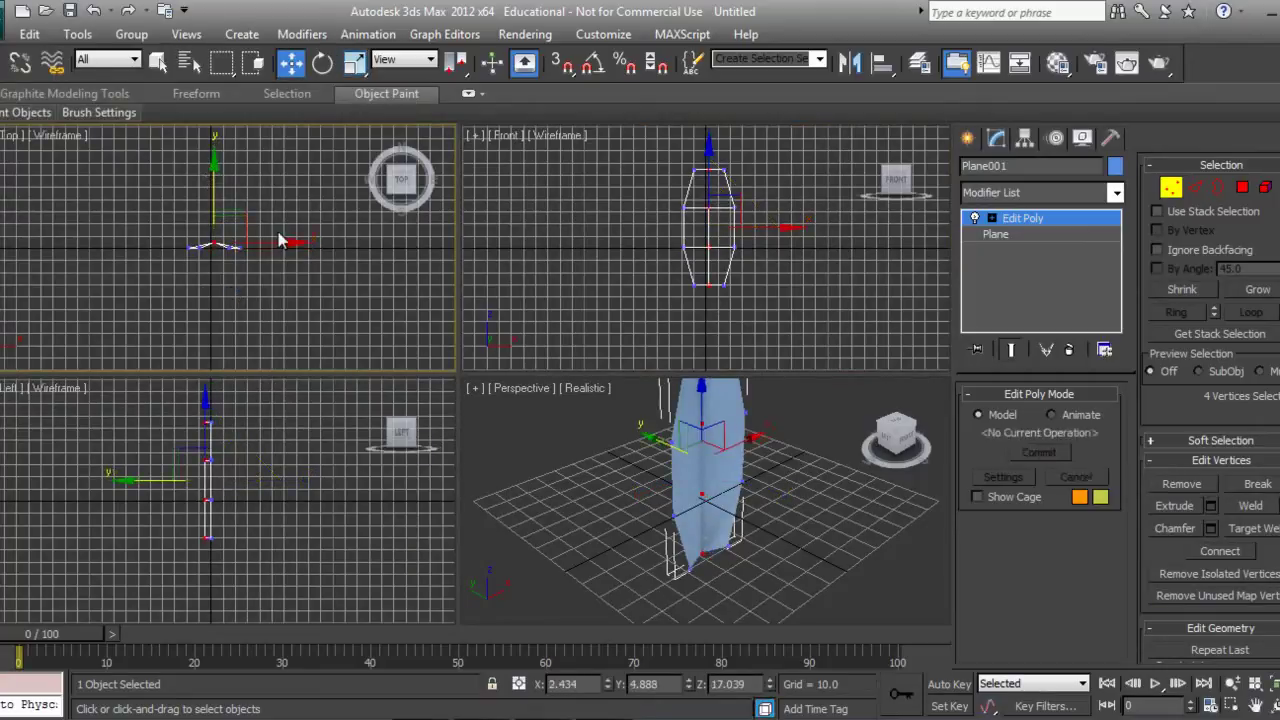
Step: Rotate the upper three rows of vertices slightly in the Left view to start bending the plane
drag(631, 141, 776, 274)
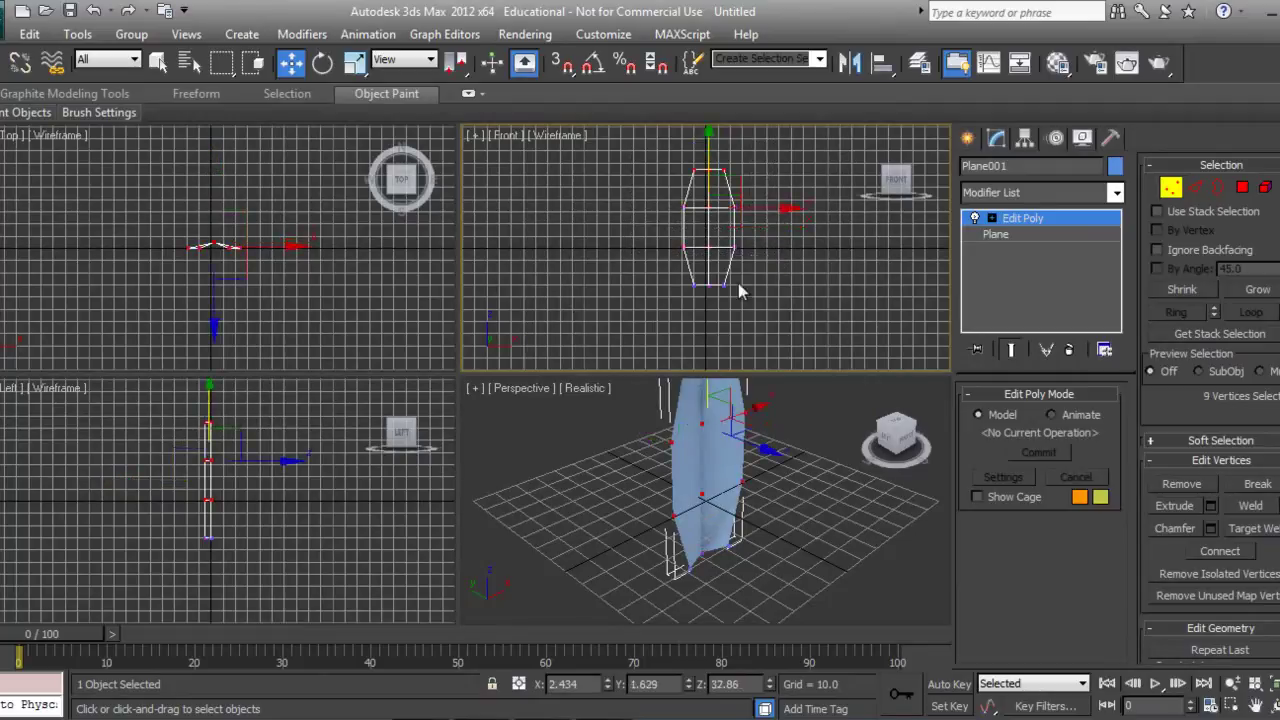
key(shift+e)
click(255, 472)
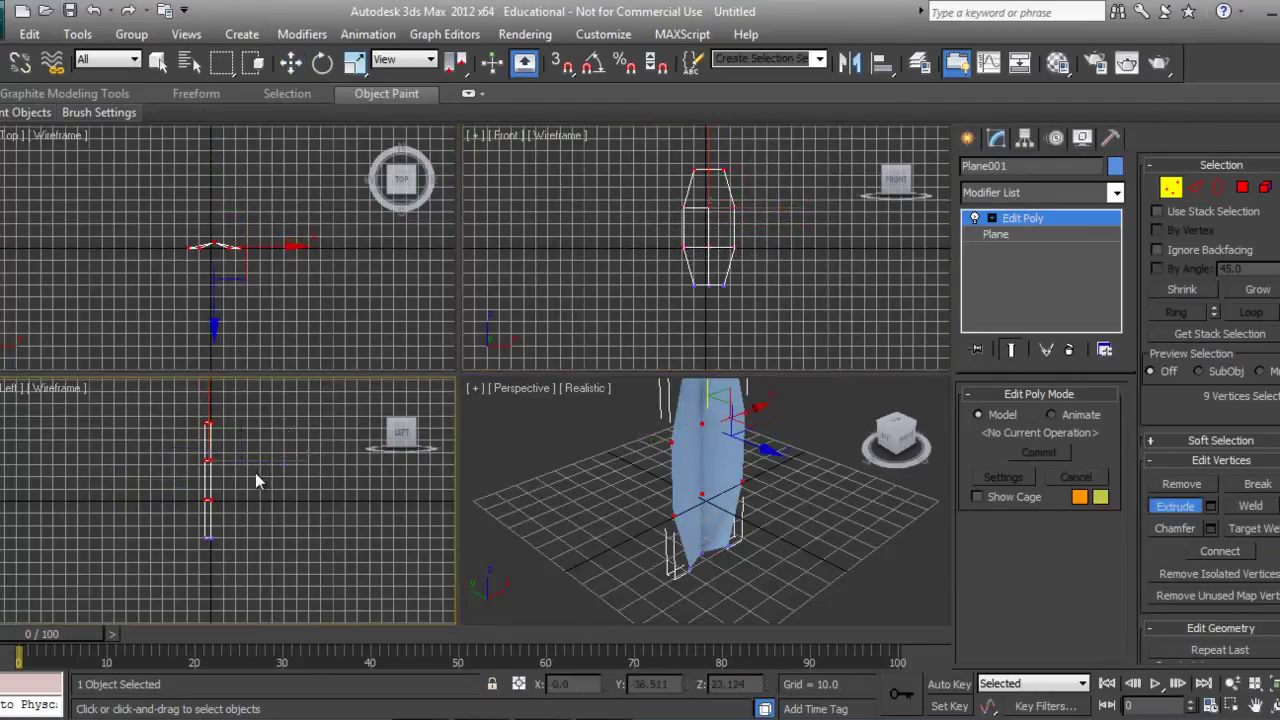
right_click(271, 500)
right_click(246, 418)
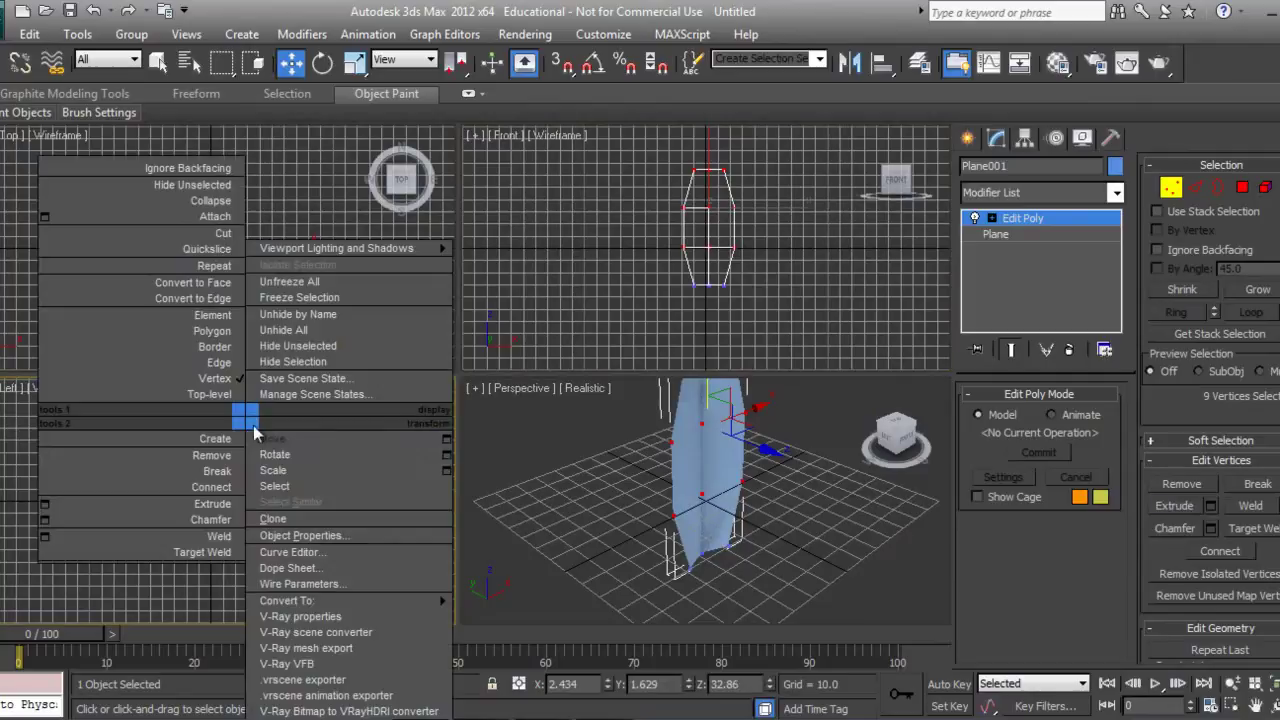
click(275, 456)
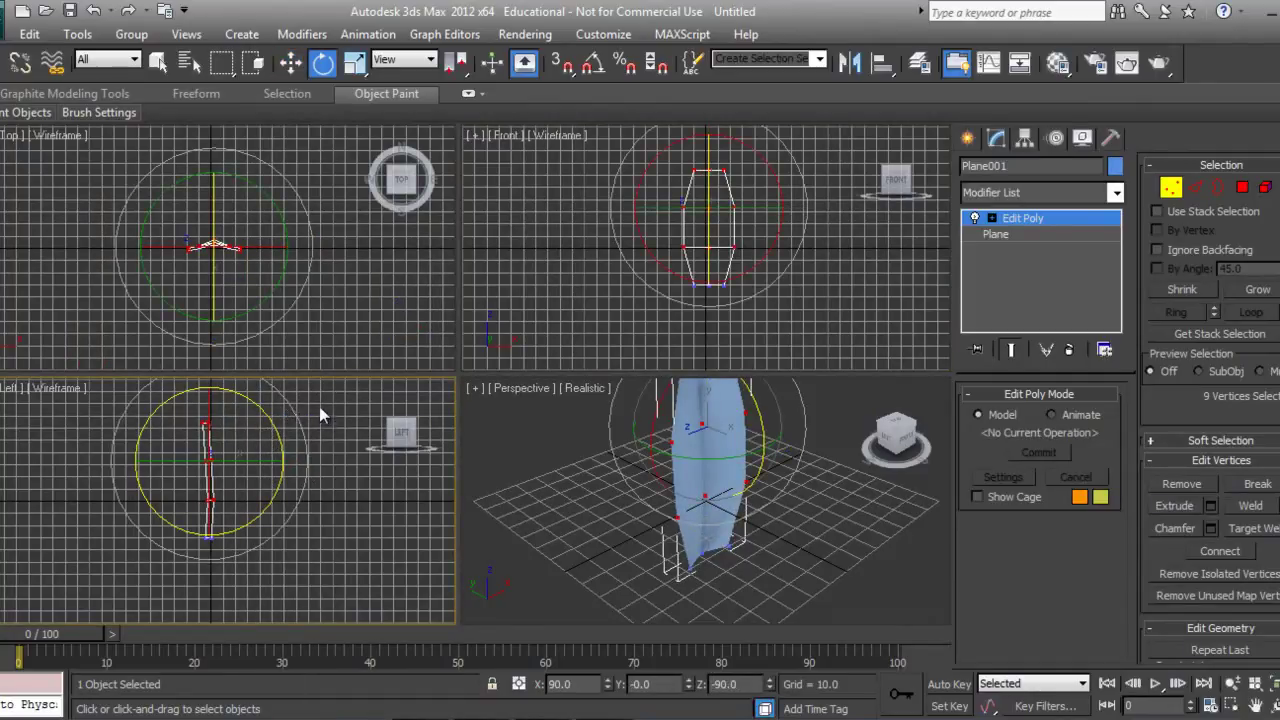
Step: Bend the plane's upper end further by rotating progressively fewer of the upper vertex rows in the Left view
alt+drag(351, 572, 186, 486)
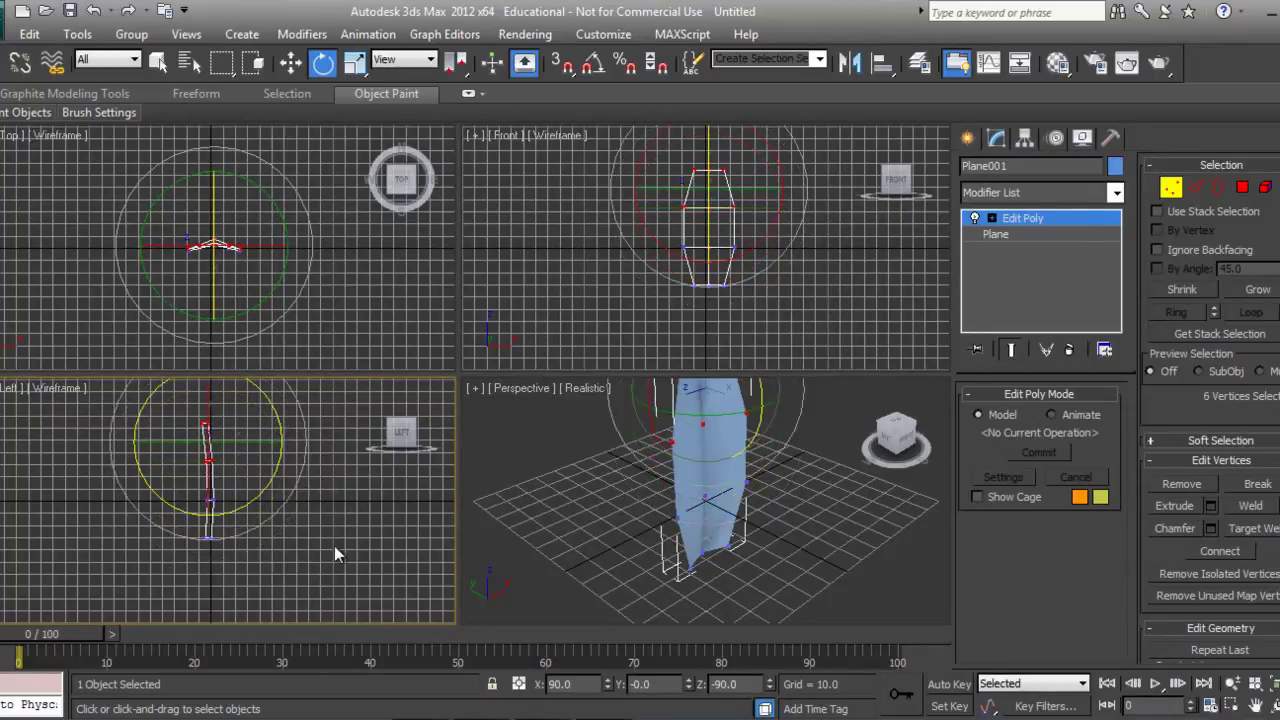
alt+drag(183, 477, 184, 476)
drag(275, 456, 253, 422)
key(w)
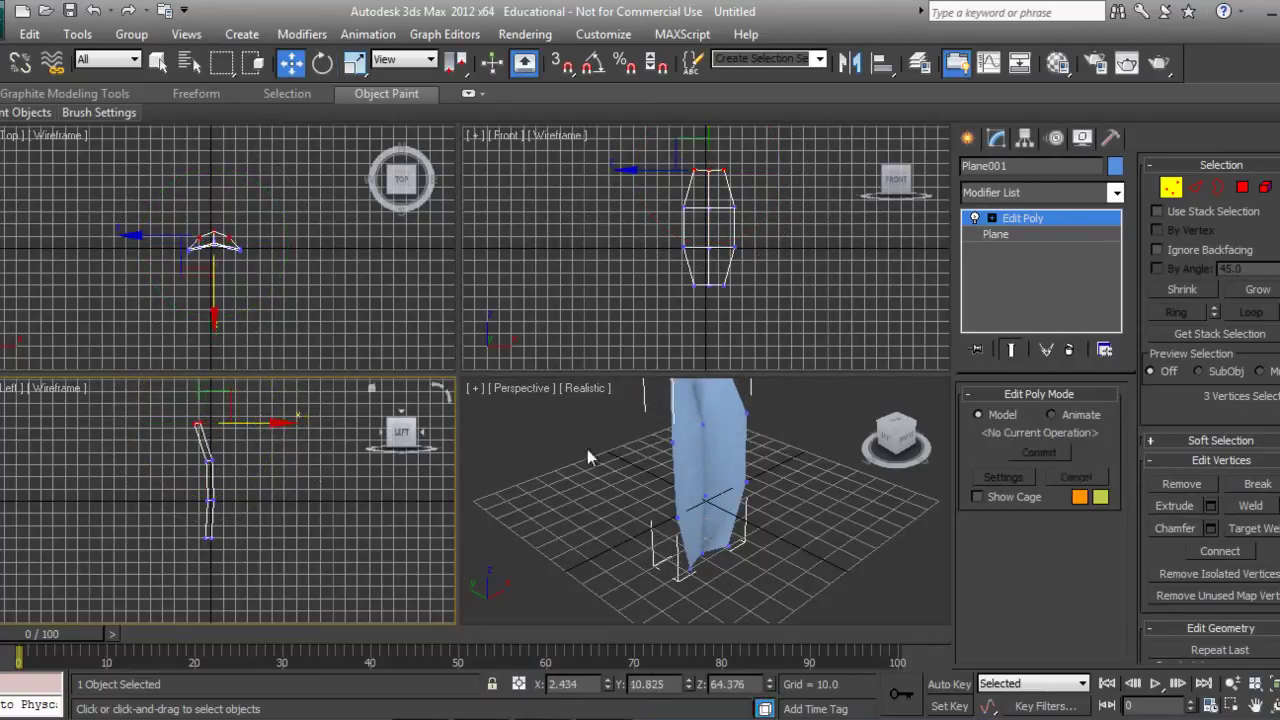
Step: Leave vertex editing and set the plane's absolute world X rotation to 0 so that it lies flat
click(967, 137)
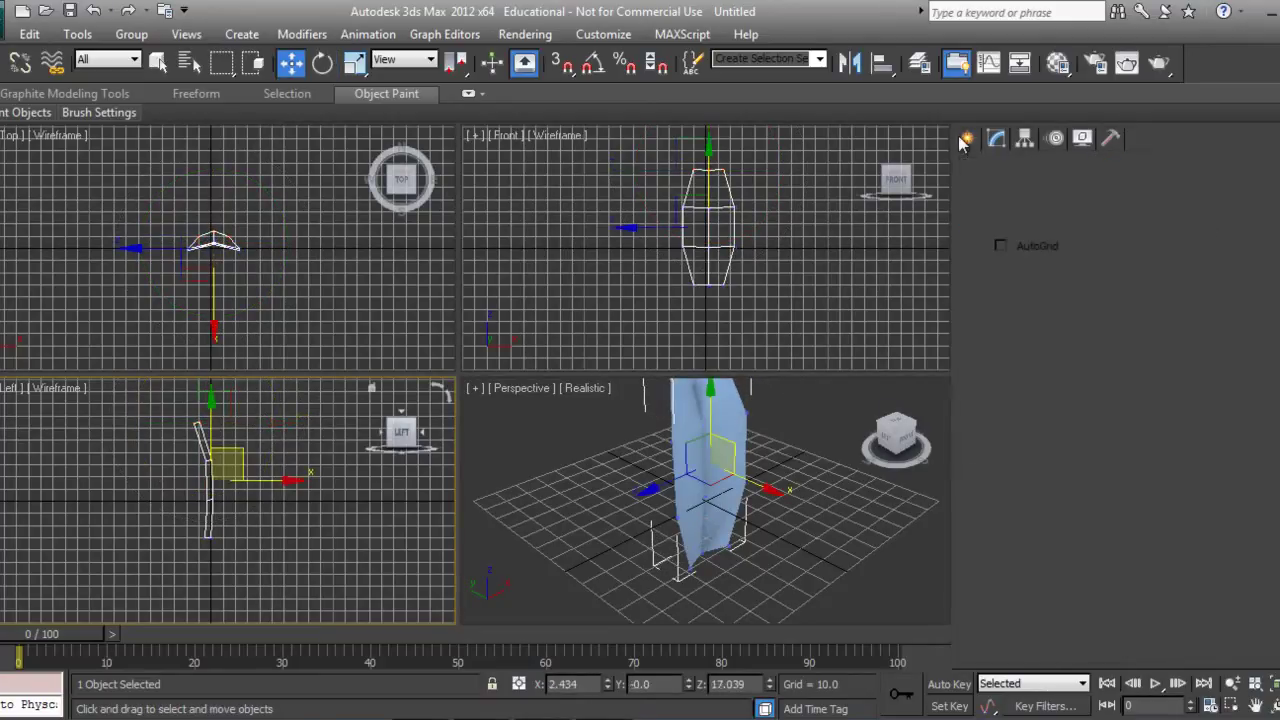
click(322, 63)
right_click(322, 63)
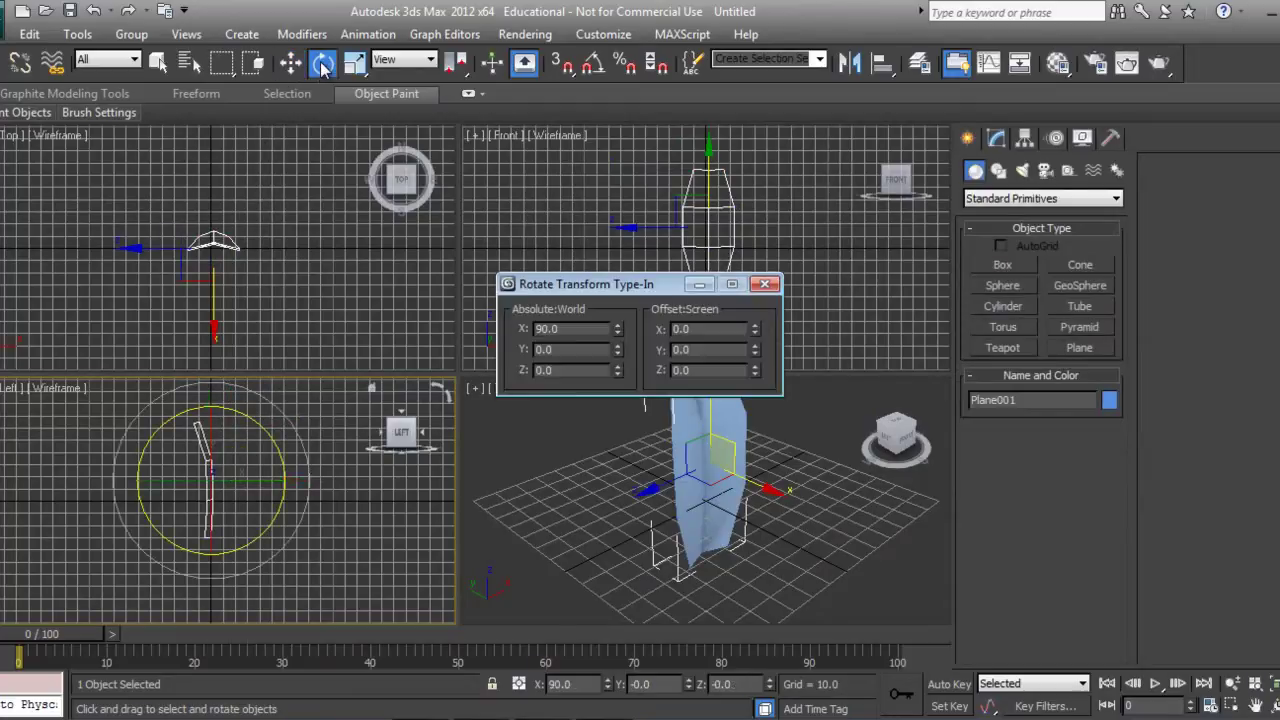
right_click(616, 336)
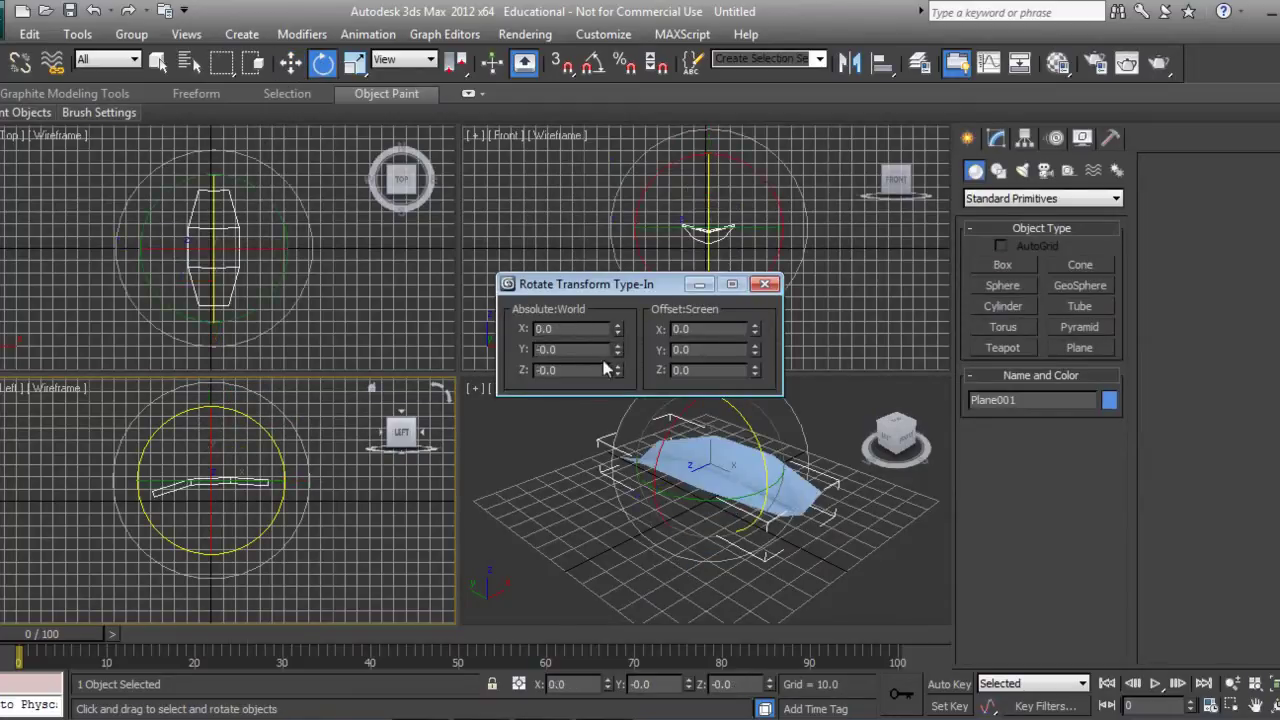
click(764, 284)
Step: Add a Shell modifier above Edit Poly to give the bent plane thickness
click(1274, 706)
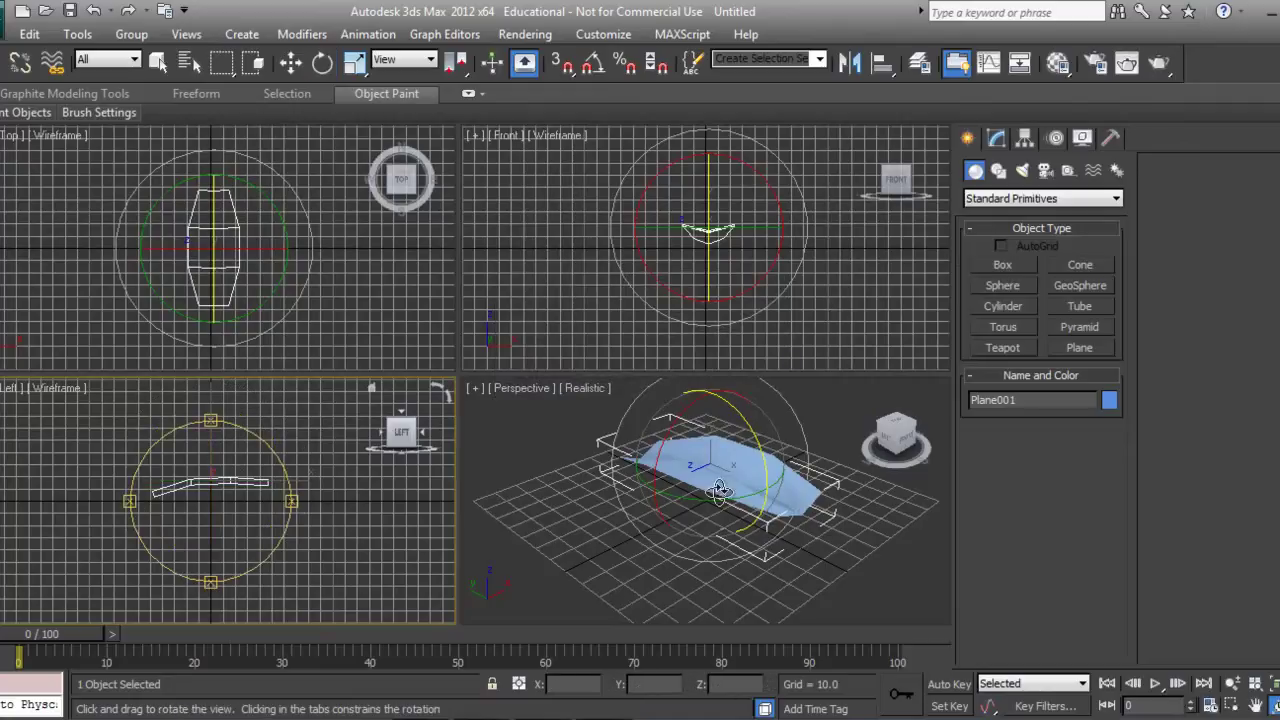
drag(718, 492, 726, 516)
click(996, 136)
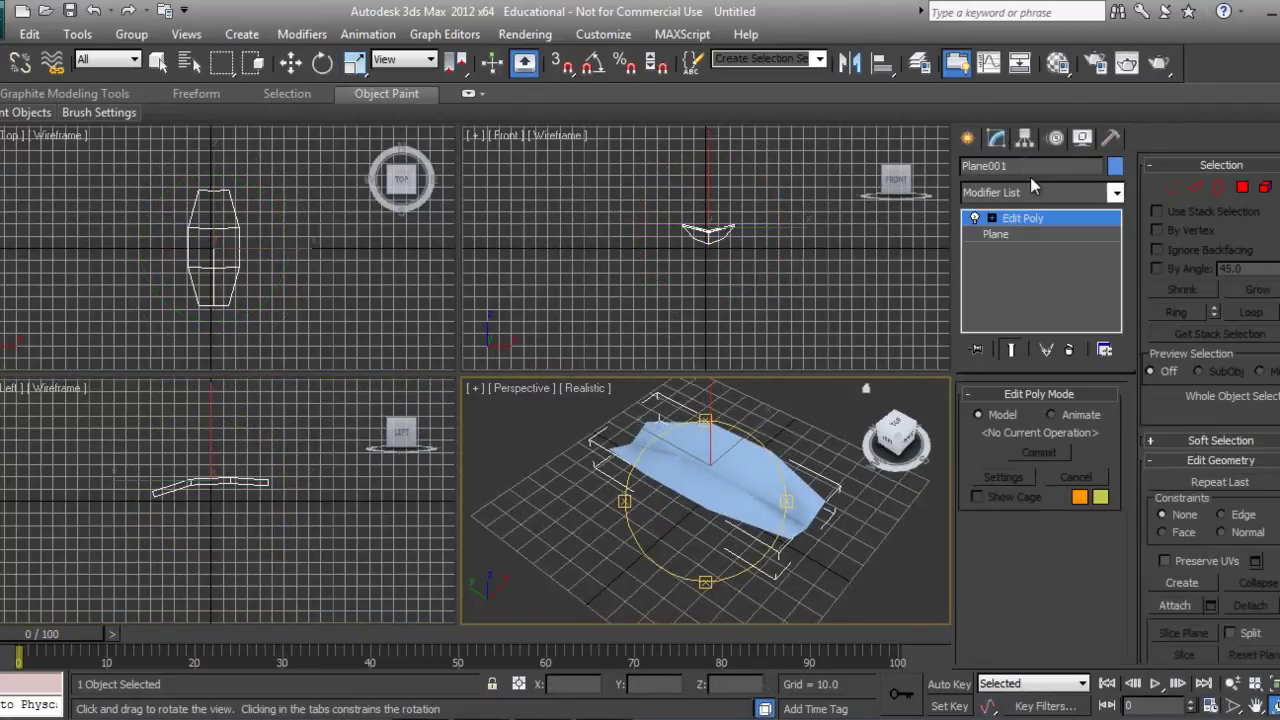
click(1029, 188)
key(s)
key(s)
key(s)
key(s)
key(s)
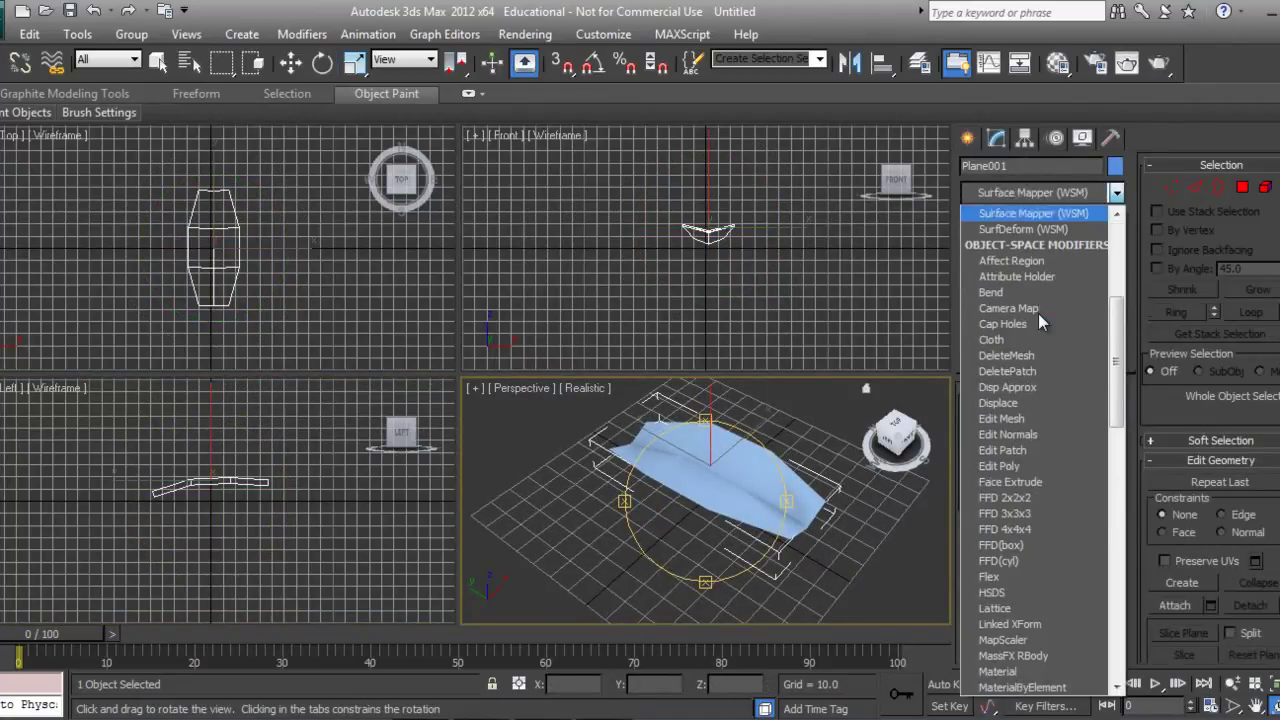
key(Return)
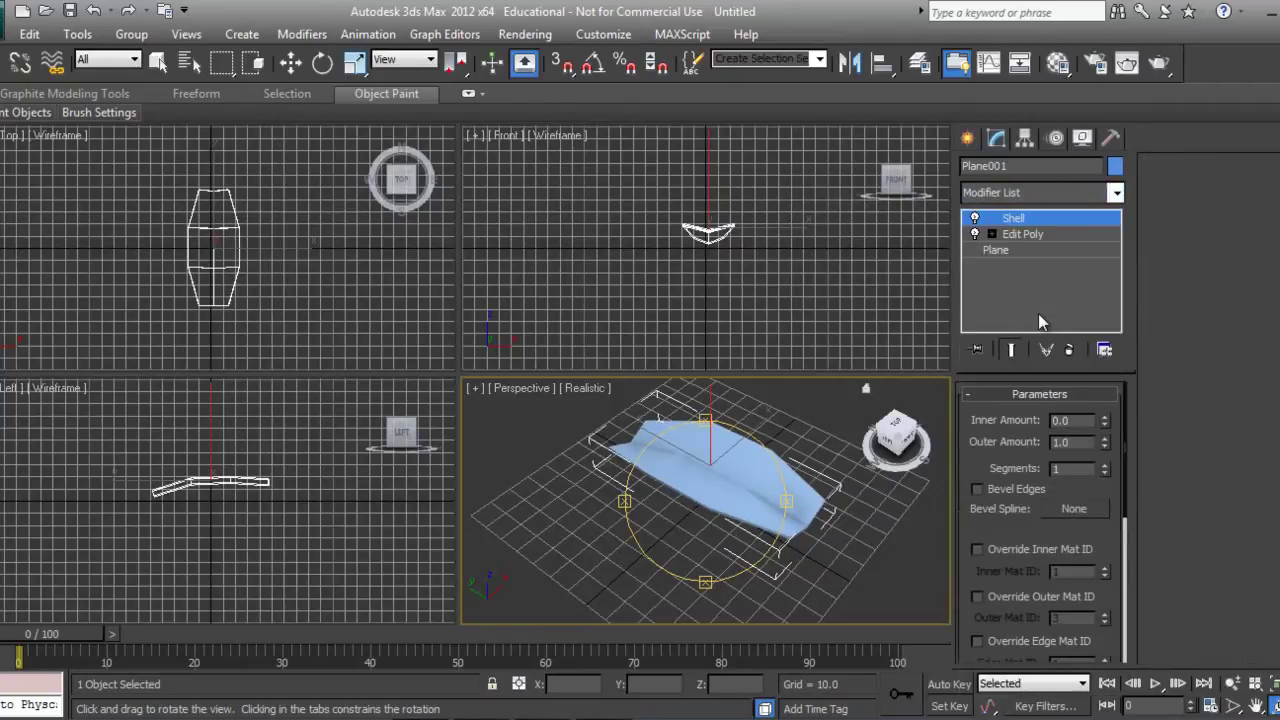
Step: Add a TurboSmooth modifier above the Shell and set its iterations to 2
click(1052, 191)
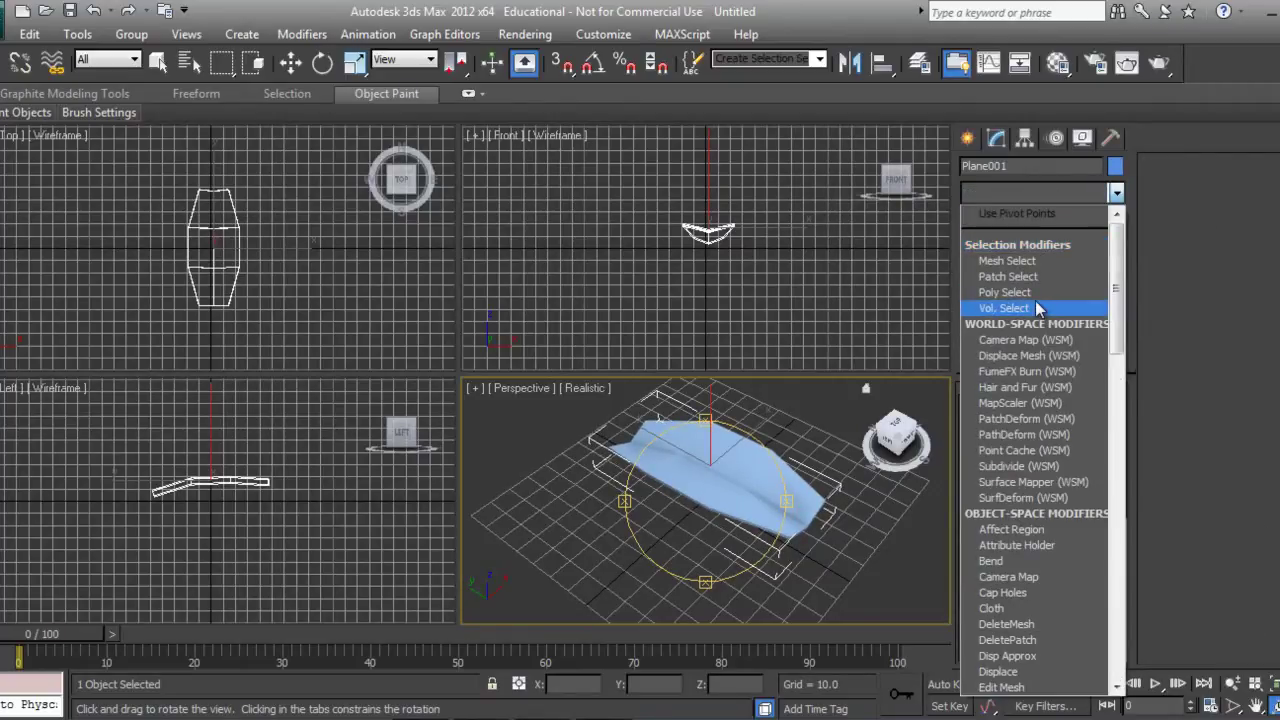
key(t)
key(t)
key(t)
key(Return)
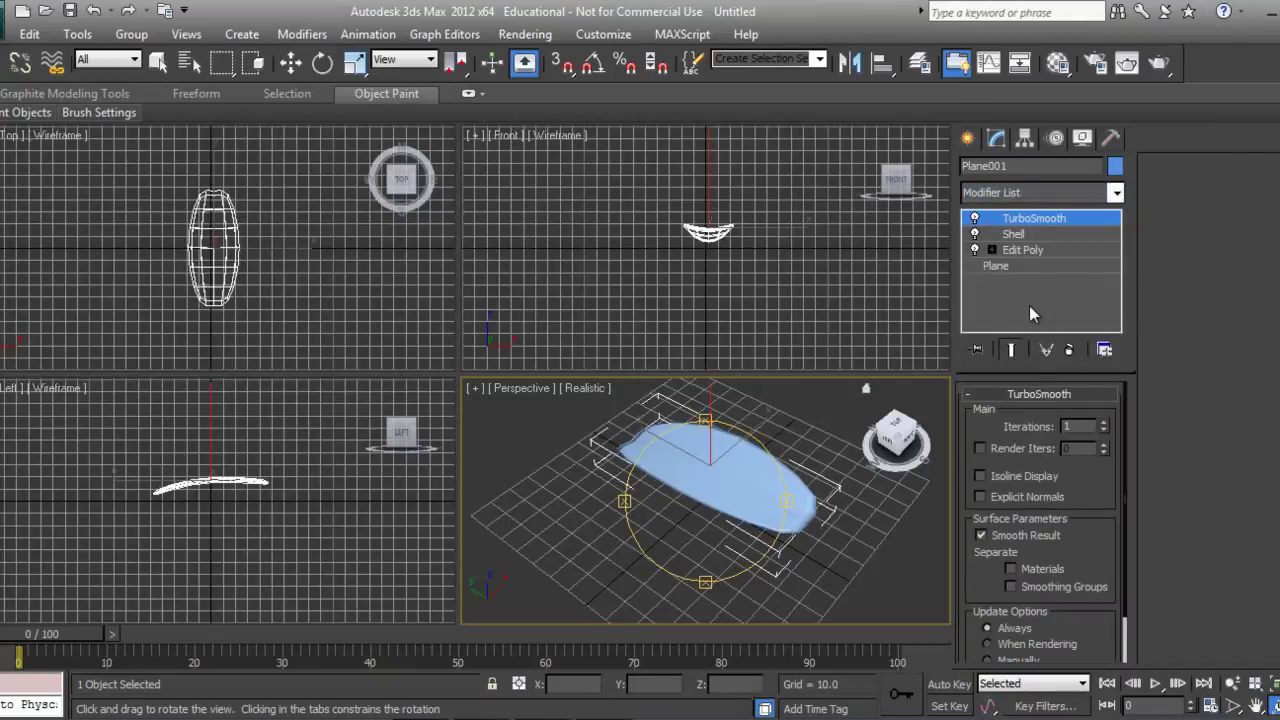
click(1104, 422)
Step: Turn off the TurboSmooth and Shell modifiers and return to the Vertex level of Edit Poly
drag(667, 481, 760, 478)
scroll(670, 512, up, 4)
scroll(686, 518, down, 3)
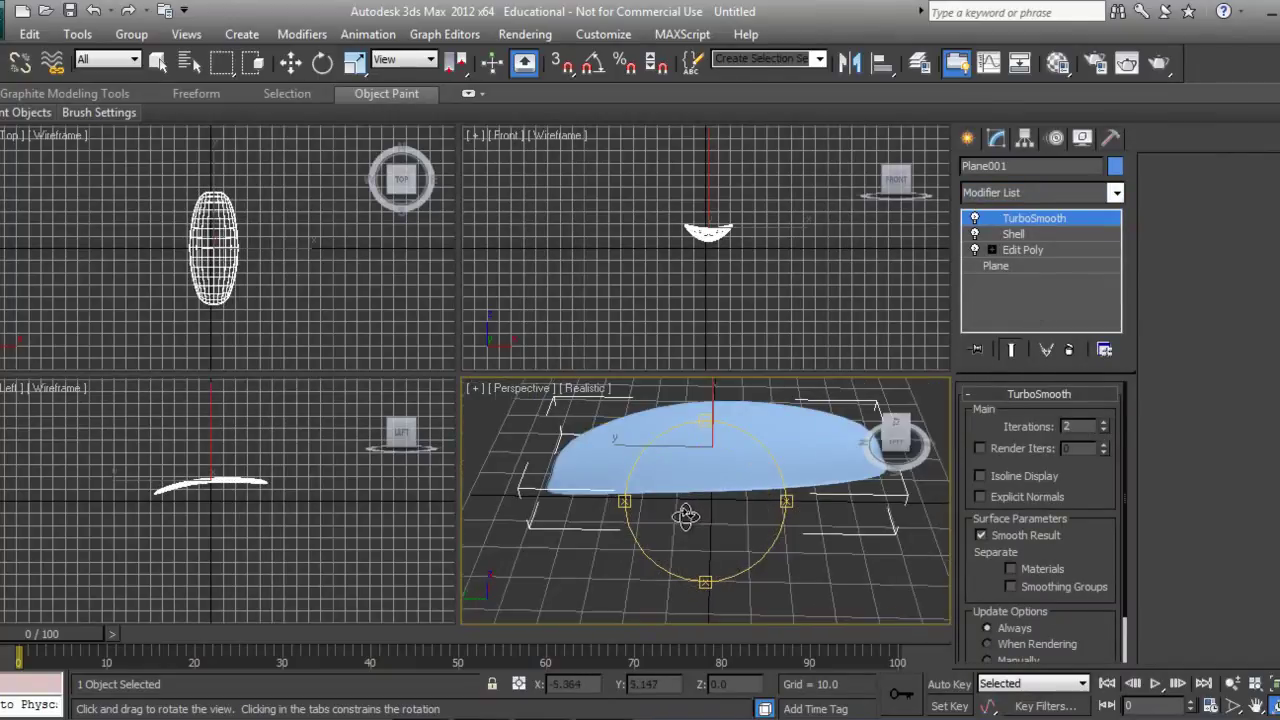
alt+middle_drag(686, 518, 720, 518)
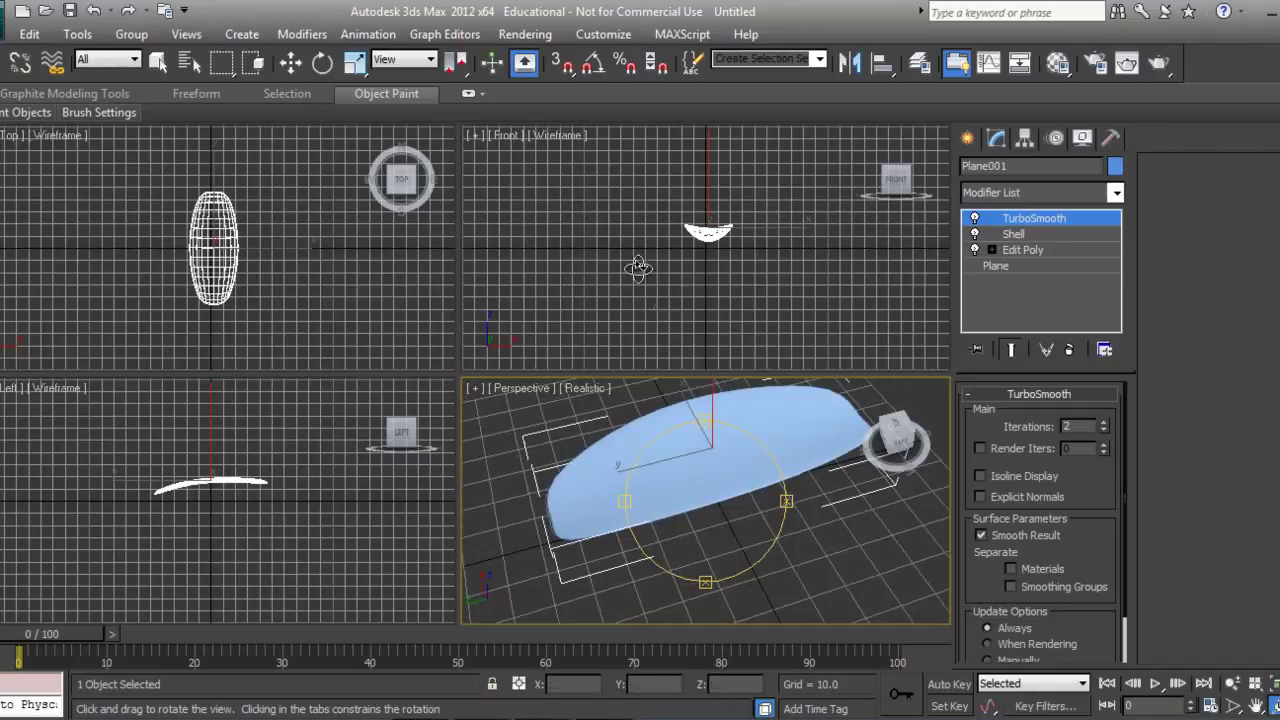
click(975, 218)
right_click(246, 190)
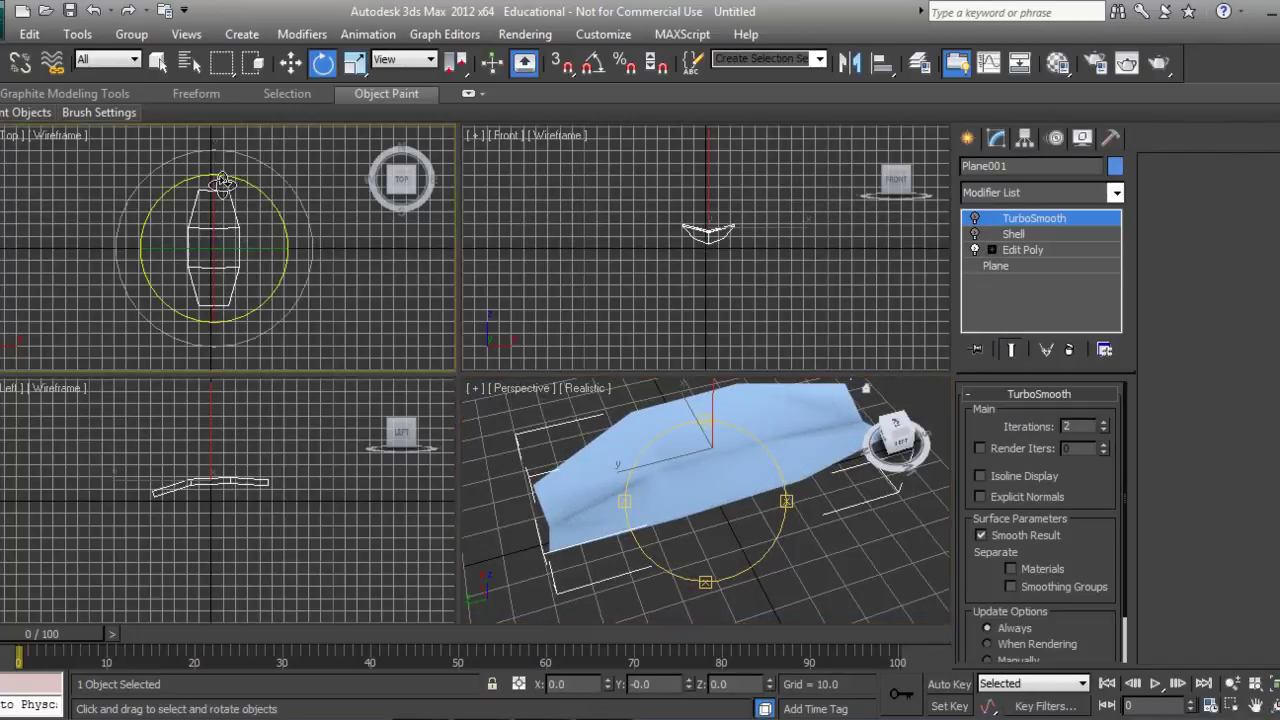
right_click(262, 218)
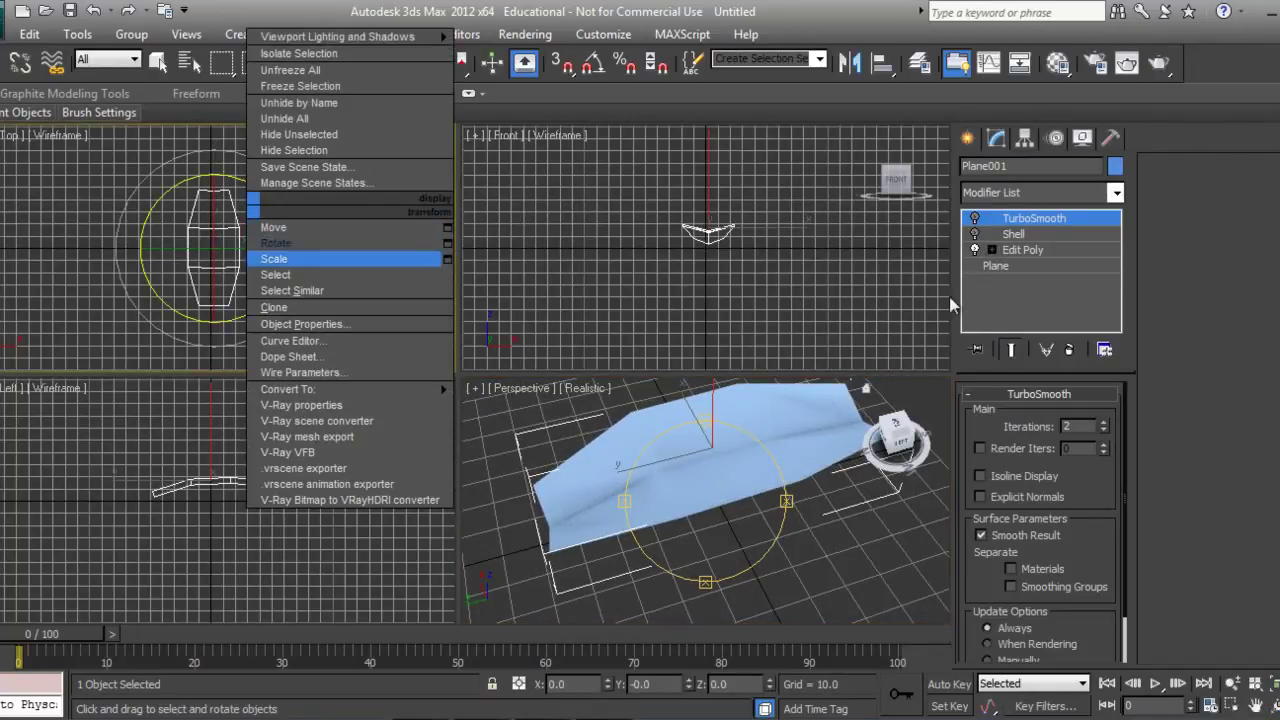
click(987, 262)
click(991, 249)
click(1028, 265)
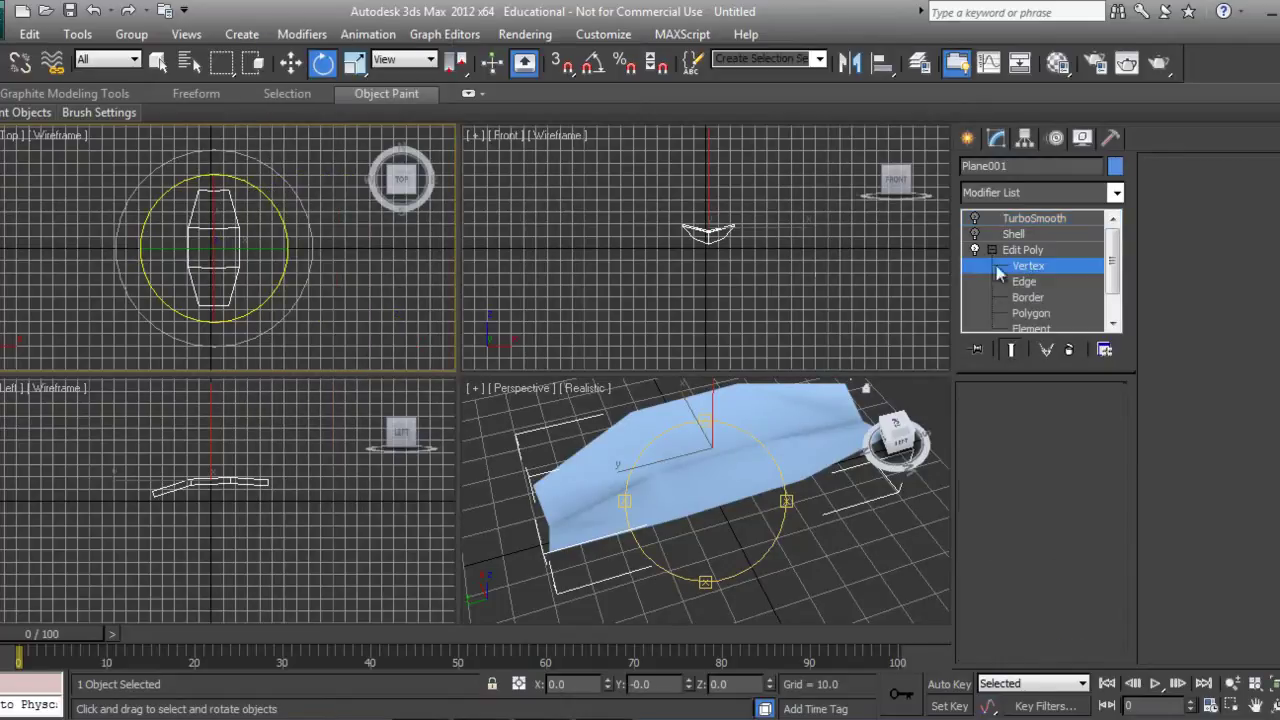
Step: Move the middle vertex of the plane's upper end outward in the Top view to form a pointed tip, and select the three tip vertices
right_click(236, 250)
click(259, 289)
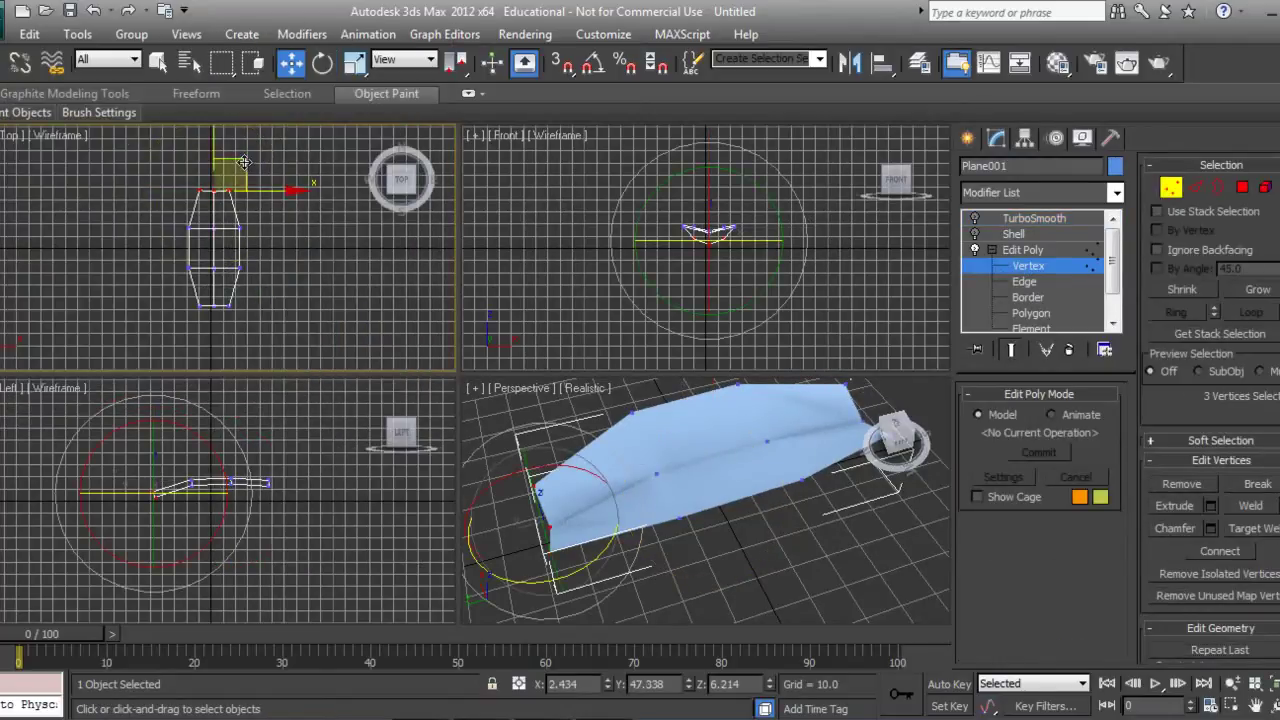
click(262, 194)
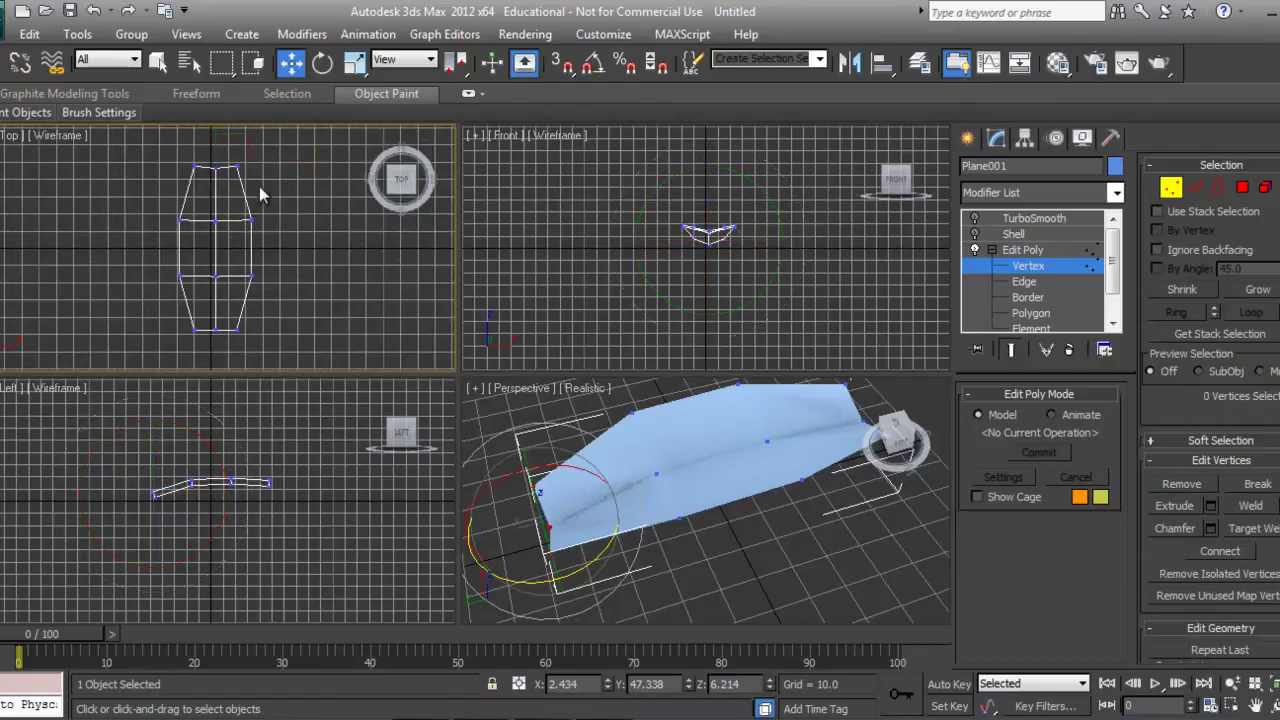
click(215, 167)
drag(214, 135, 252, 186)
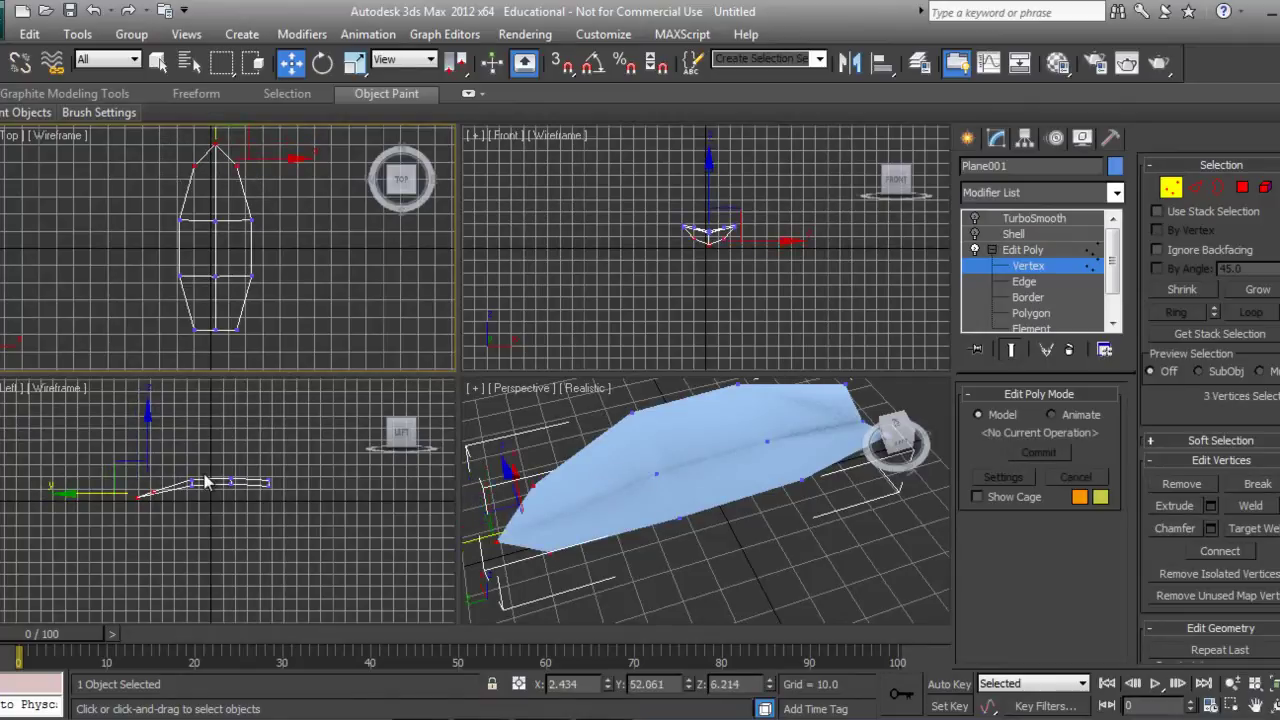
Step: Rotate the three tip vertices in the Left view to bend the leaf's tip further downward
right_click(148, 482)
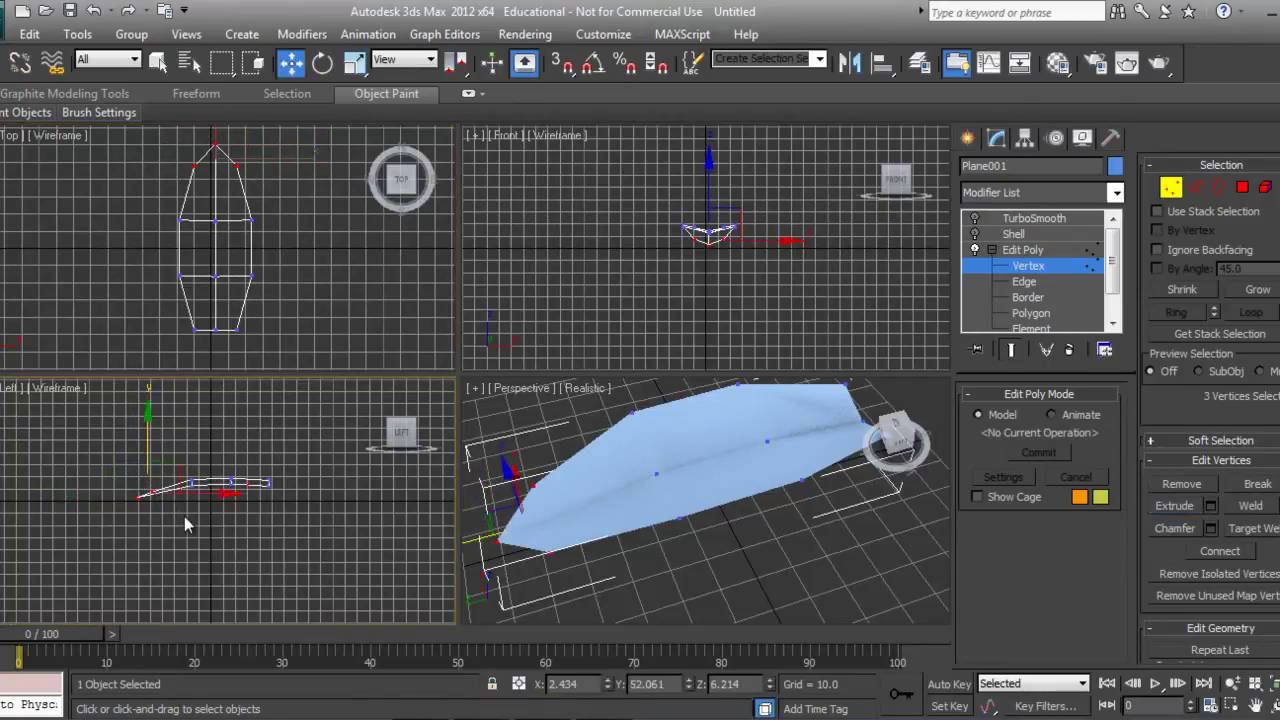
right_click(184, 516)
click(200, 455)
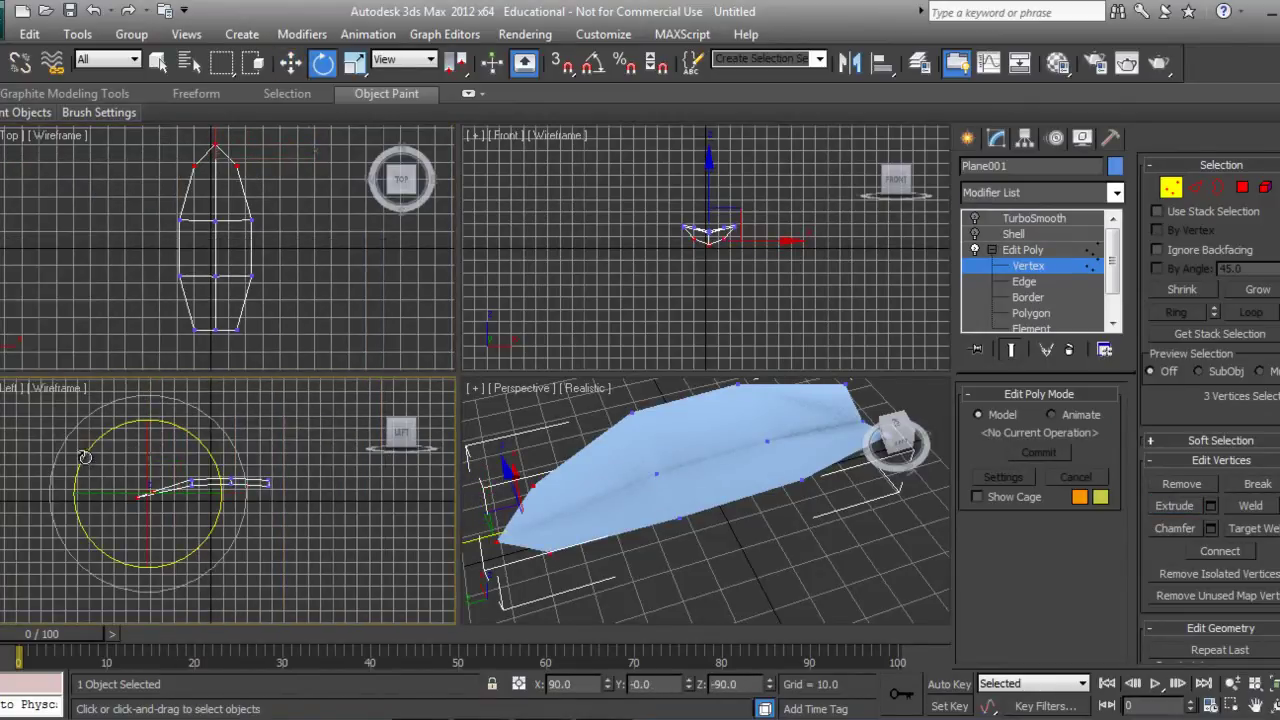
mouse_move(85, 457)
mouse_down()
mouse_move(86, 474)
mouse_move(85, 458)
mouse_up()
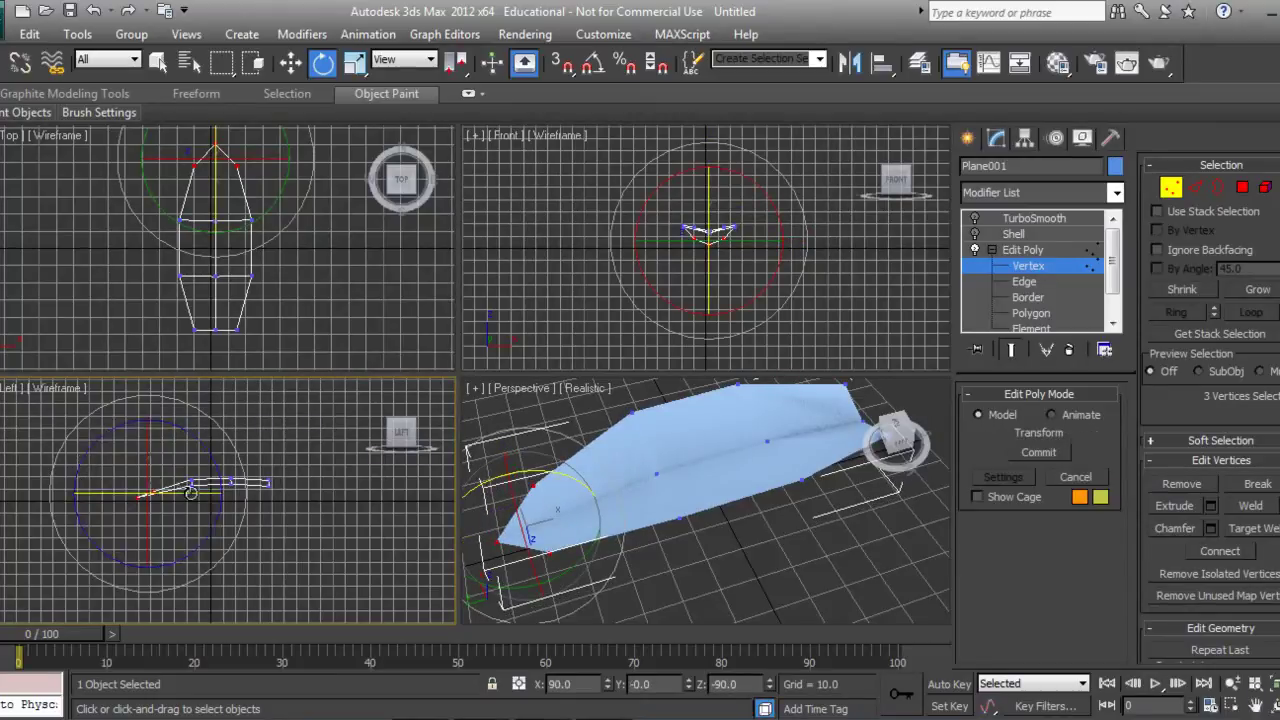
drag(190, 492, 190, 425)
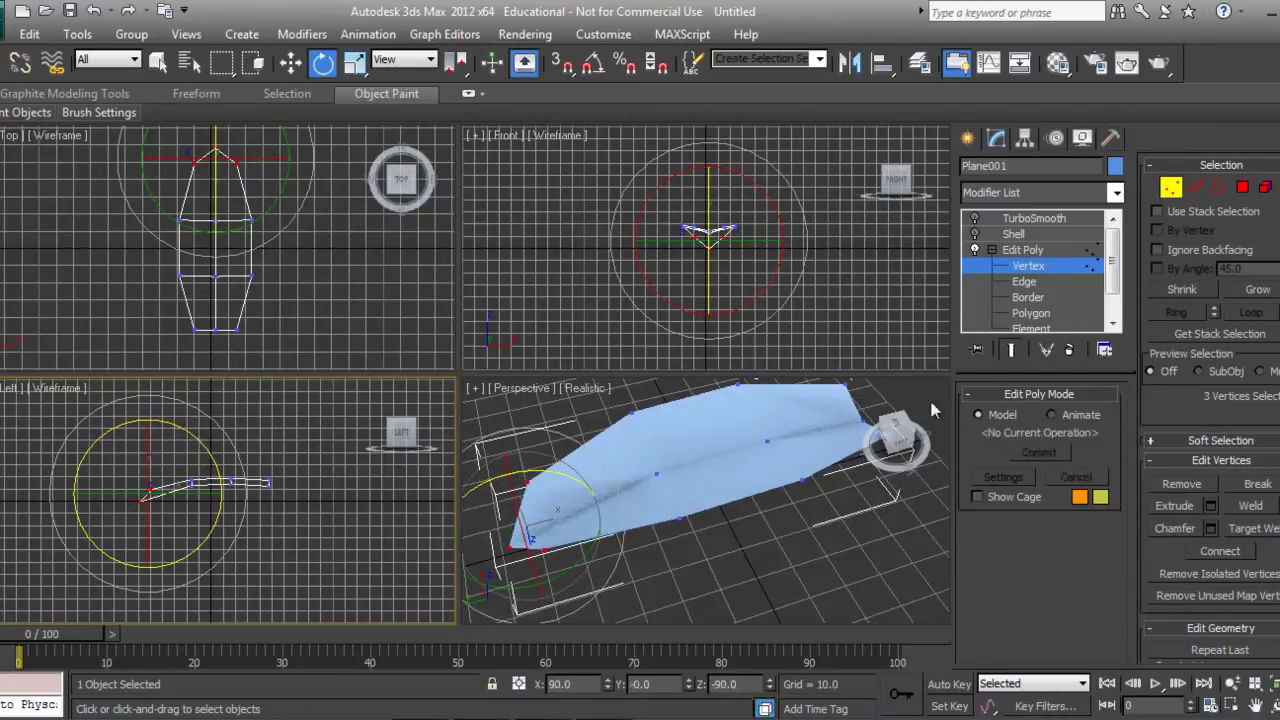
Step: Preview the leaf shape with the Shell and TurboSmooth modifiers turned on, and examine it from another angle in the Perspective view
click(993, 250)
click(1012, 234)
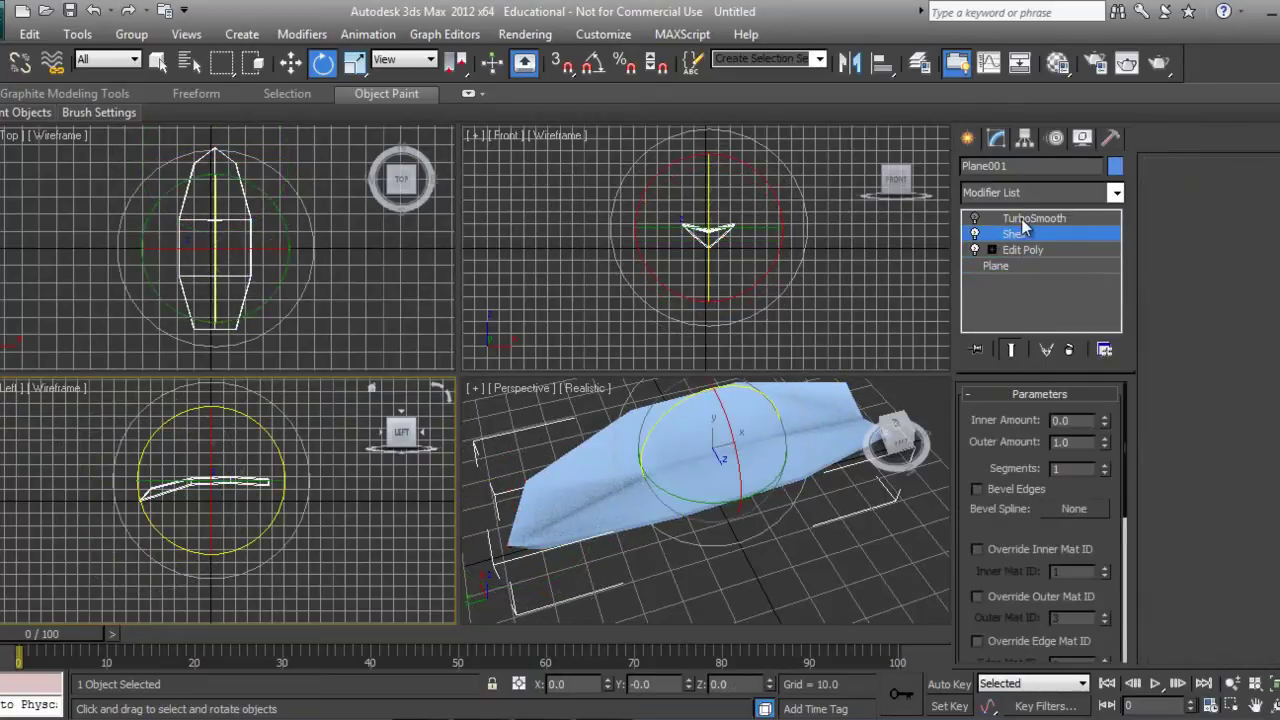
click(1025, 220)
click(967, 138)
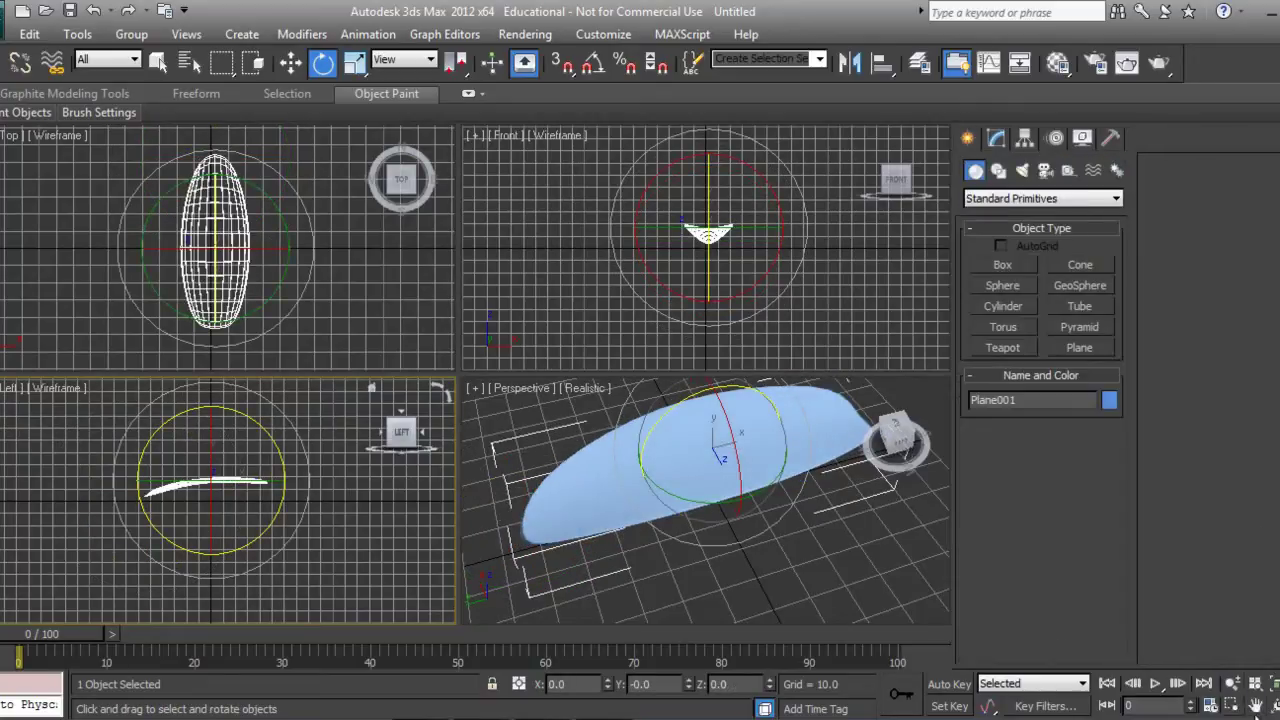
drag(720, 488, 640, 463)
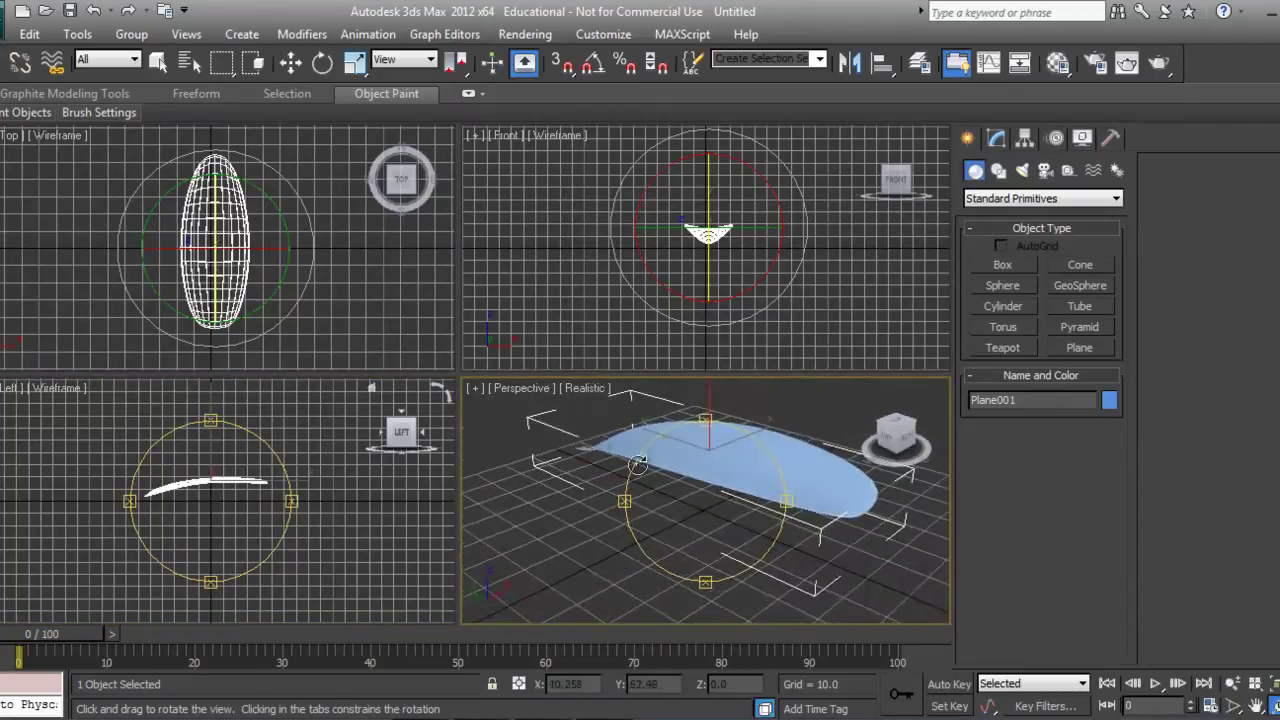
drag(778, 520, 800, 505)
Step: Return to the Vertex level of Edit Poly and turn off the Shell and TurboSmooth modifiers
click(996, 138)
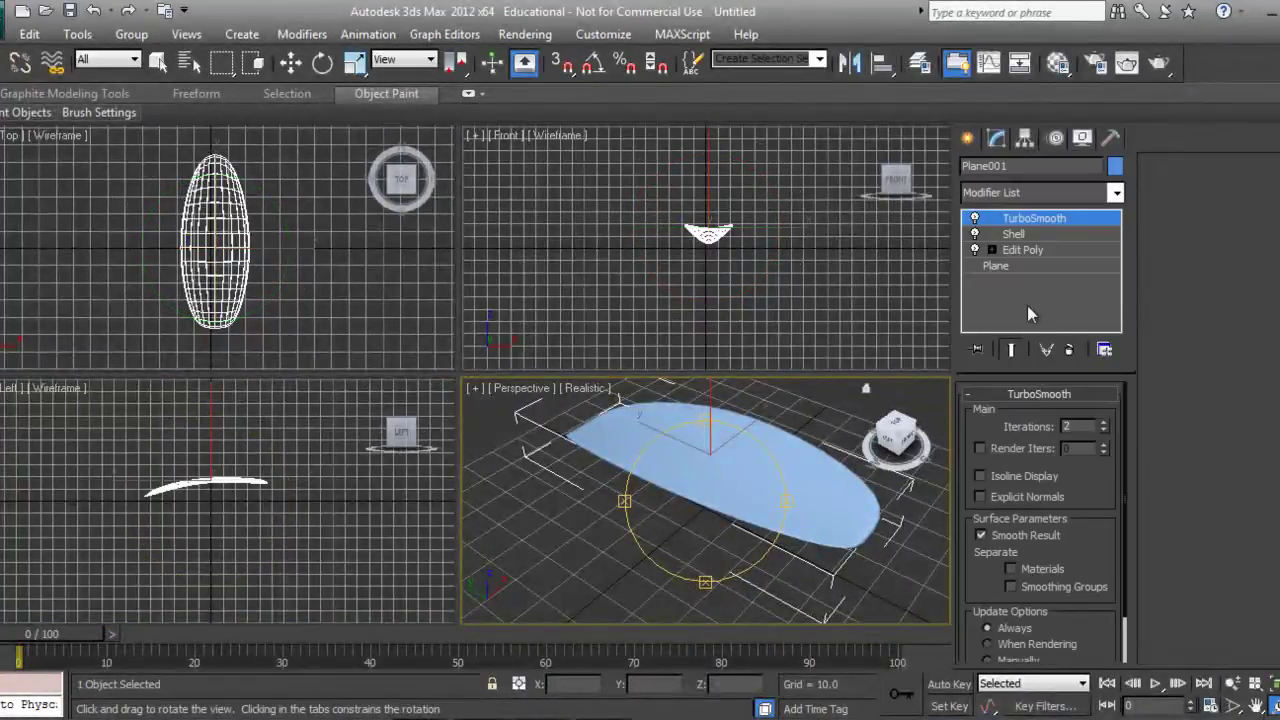
click(991, 249)
click(1028, 265)
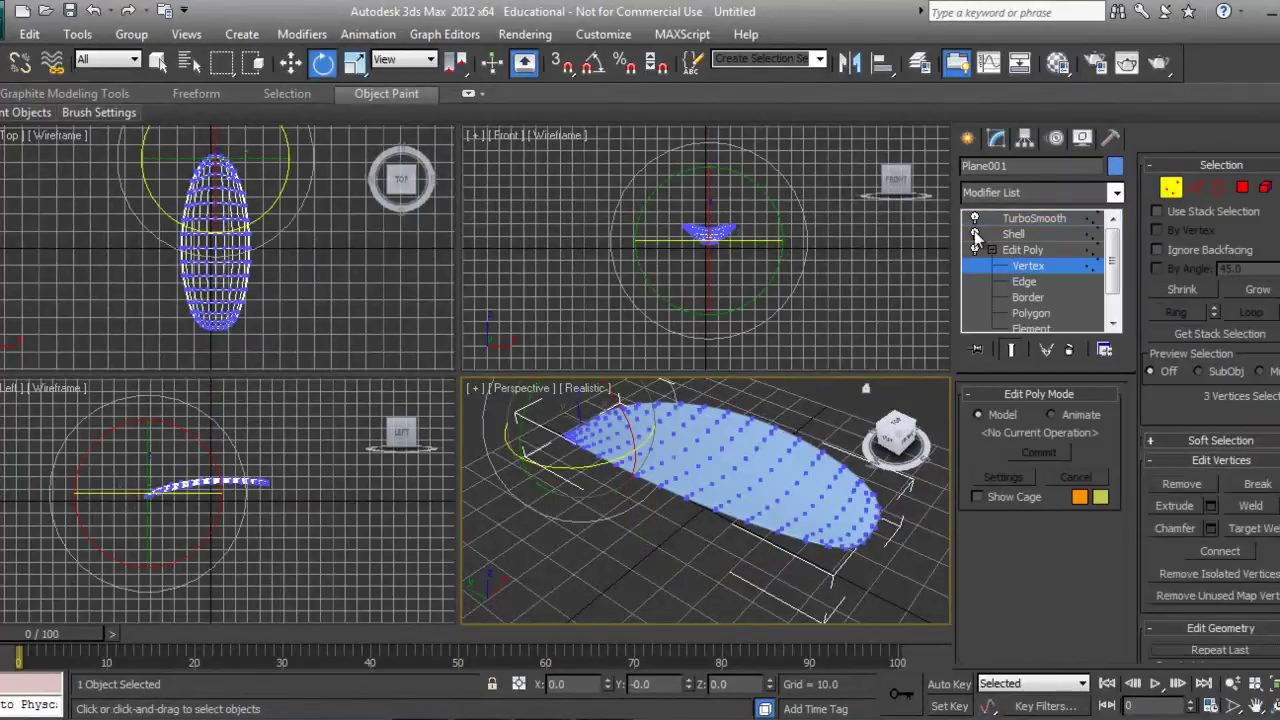
click(975, 233)
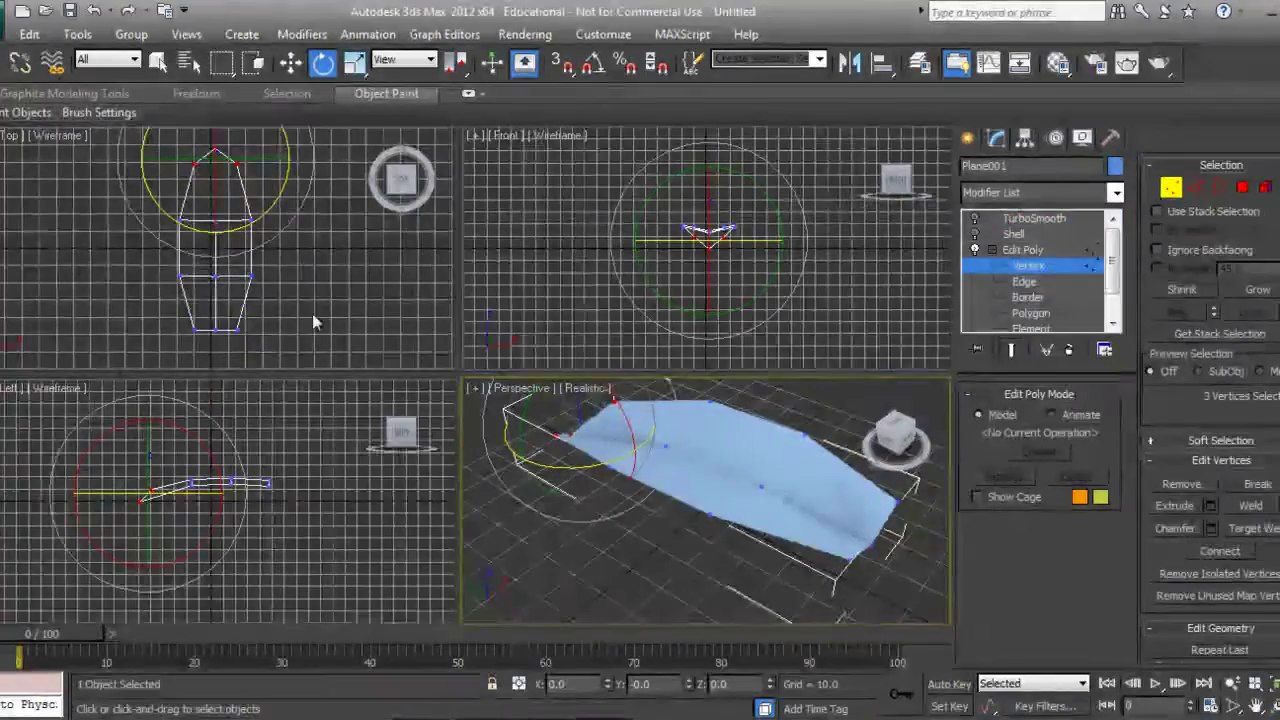
Step: Scale the leaf's lower end vertices and the adjacent vertex row narrower along X in the Top view, and leave vertex editing
drag(258, 335, 175, 302)
key(r)
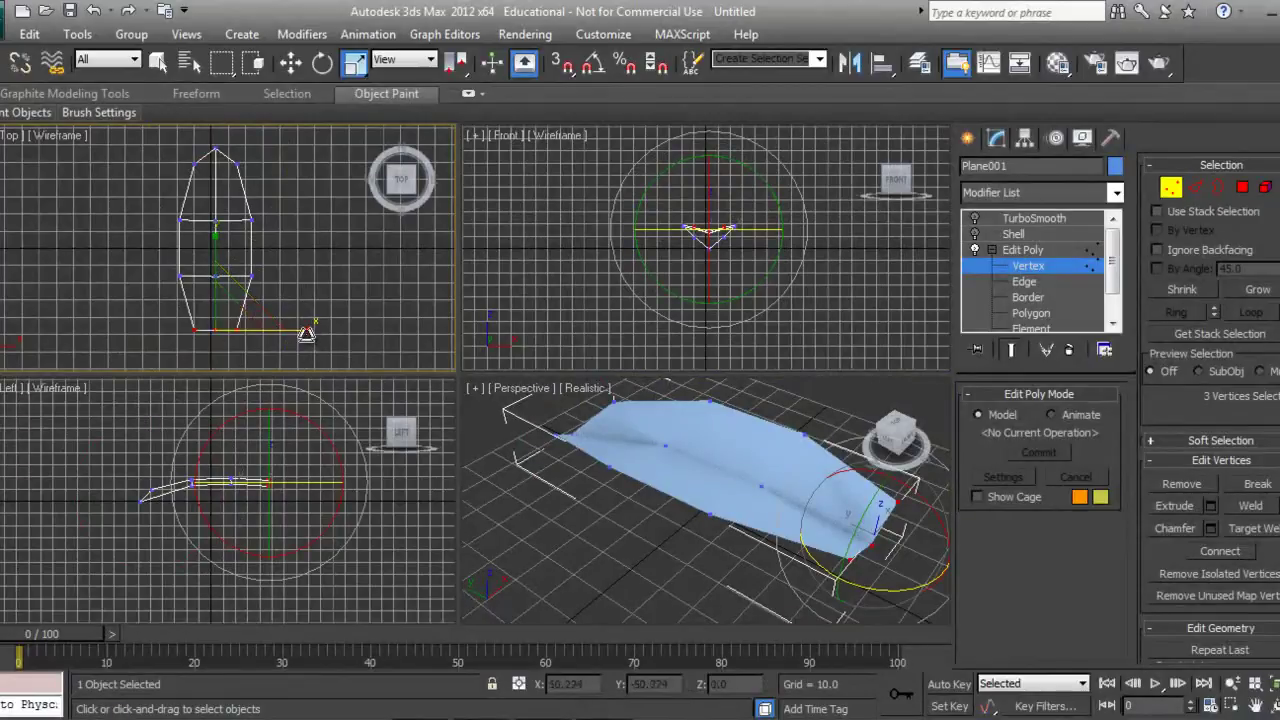
drag(306, 331, 254, 336)
drag(154, 254, 286, 276)
click(967, 138)
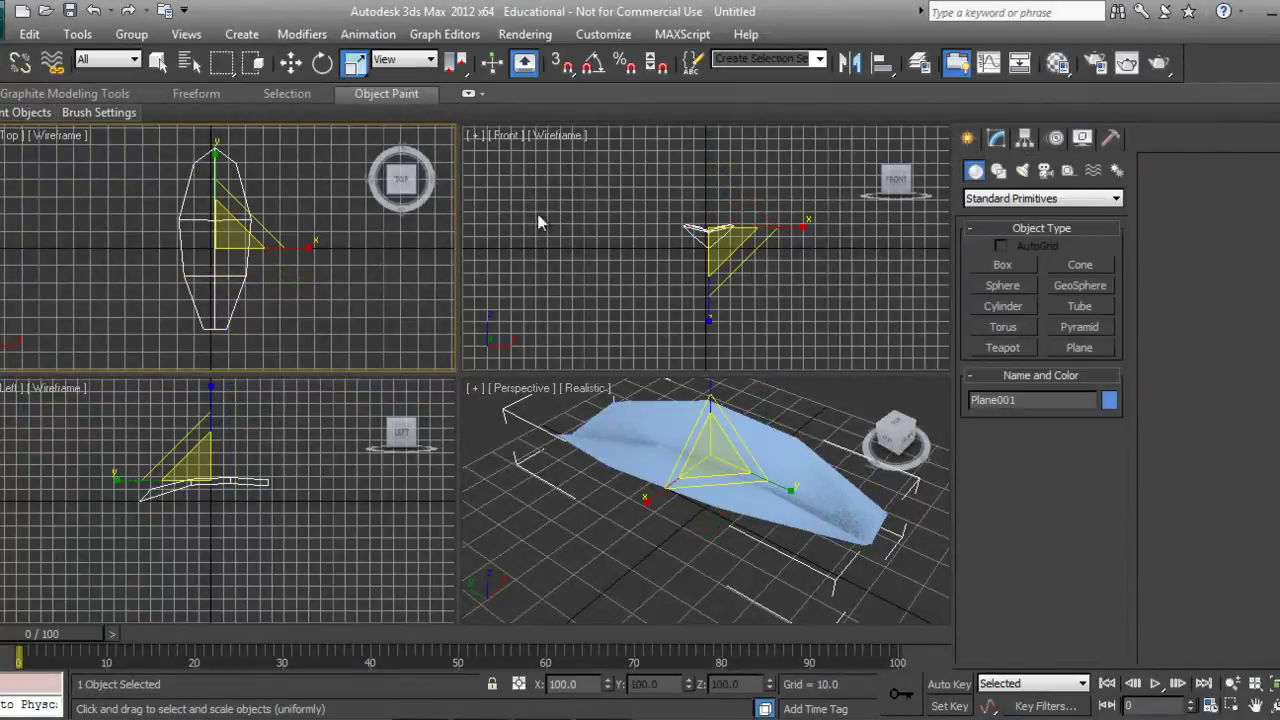
Step: Turn the Shell and TurboSmooth modifiers back on for the reshaped leaf and collapse the Edit Poly sub-levels
right_click(295, 275)
click(310, 290)
click(996, 138)
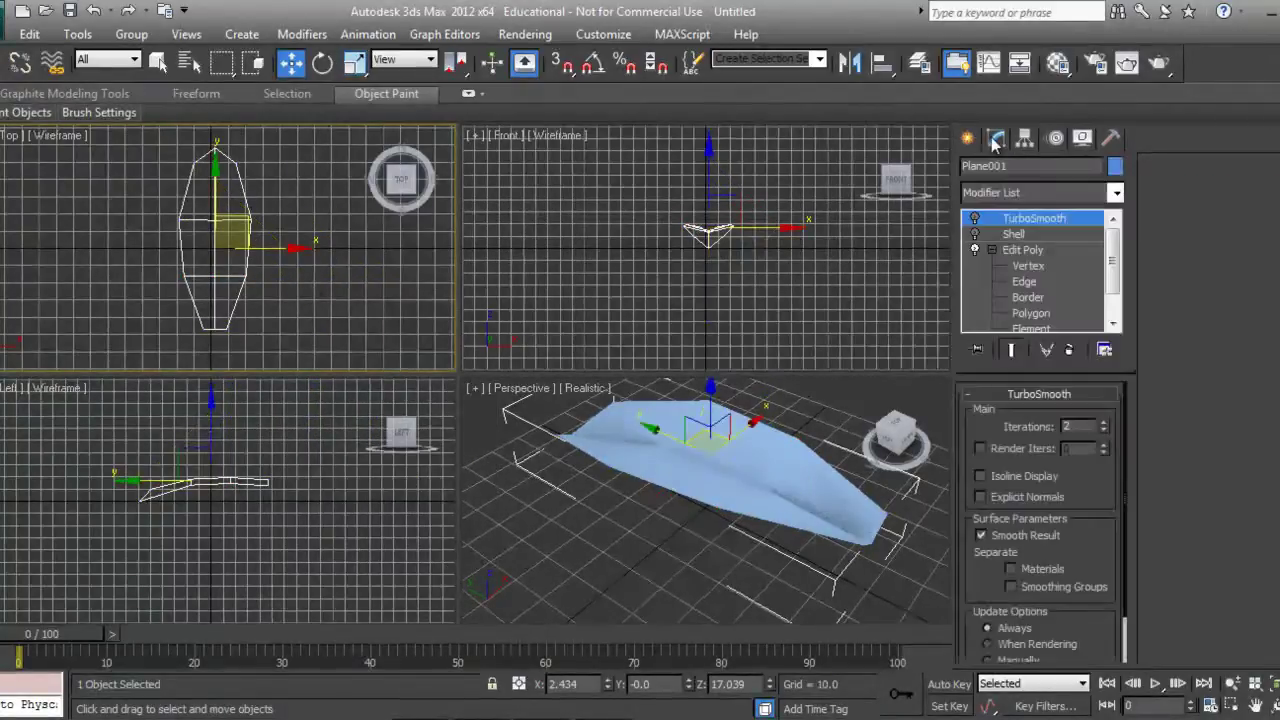
click(976, 234)
click(991, 250)
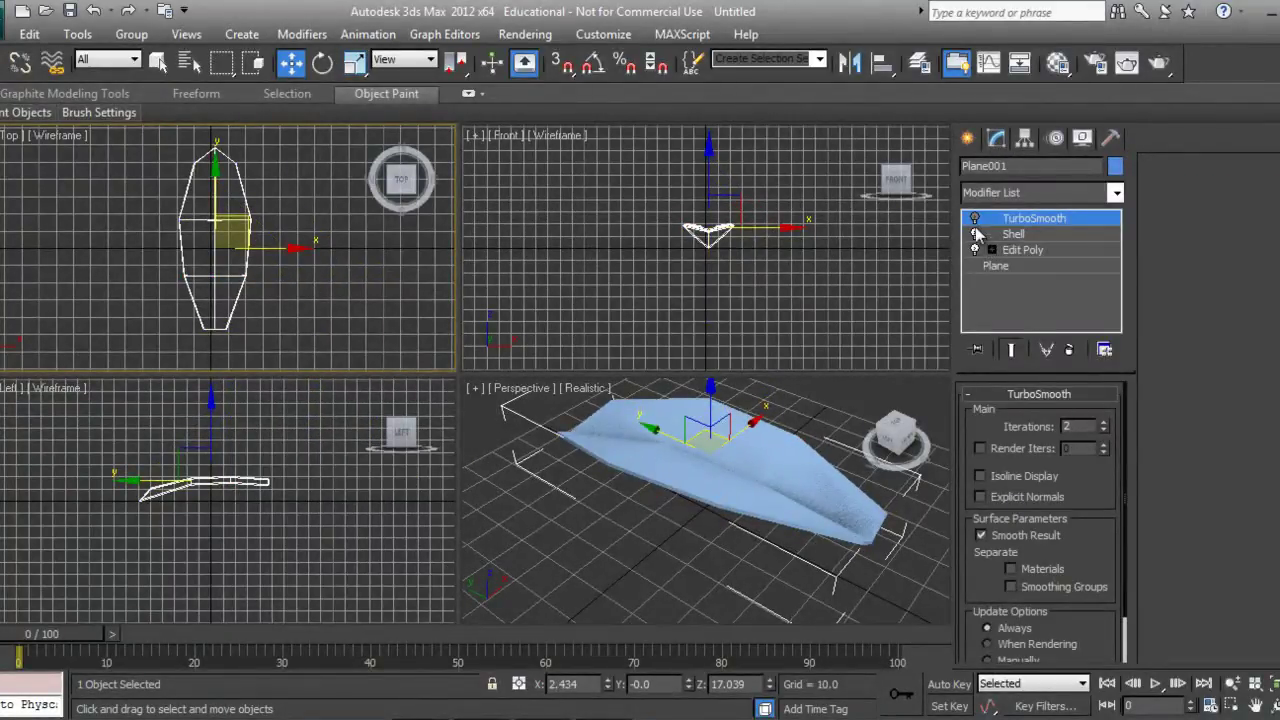
click(976, 234)
click(968, 139)
right_click(314, 245)
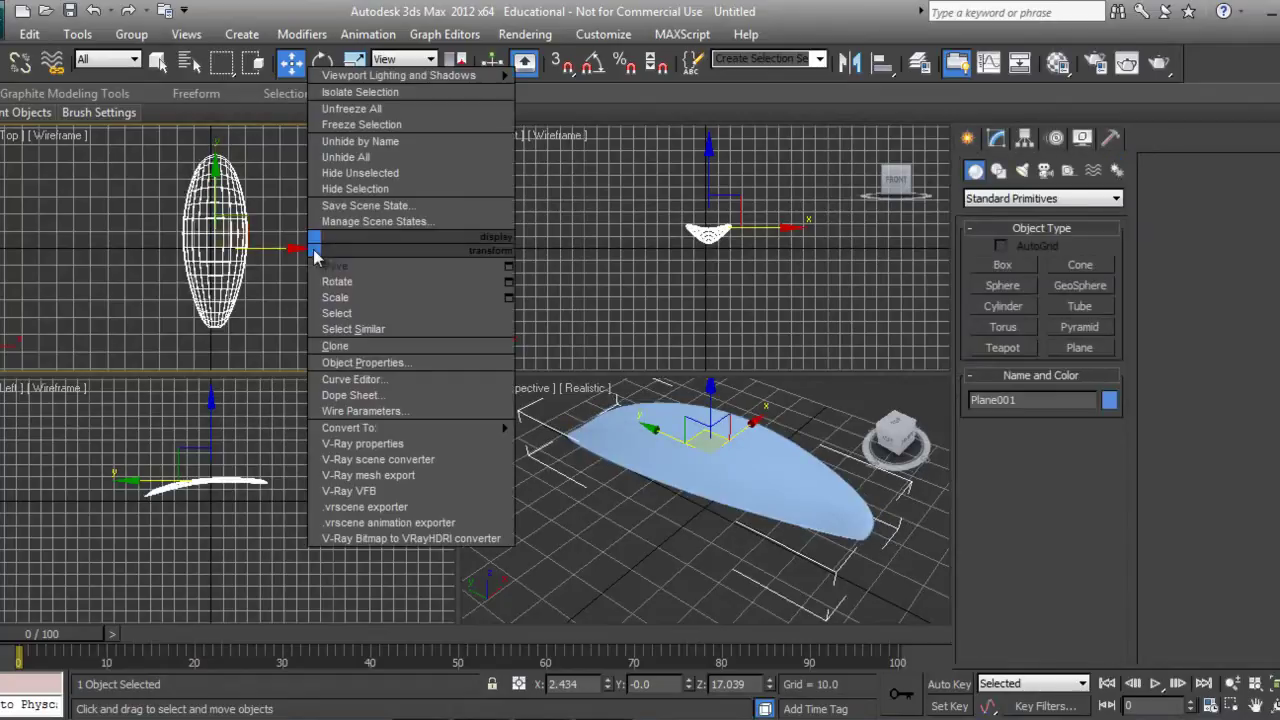
click(304, 289)
right_click(290, 277)
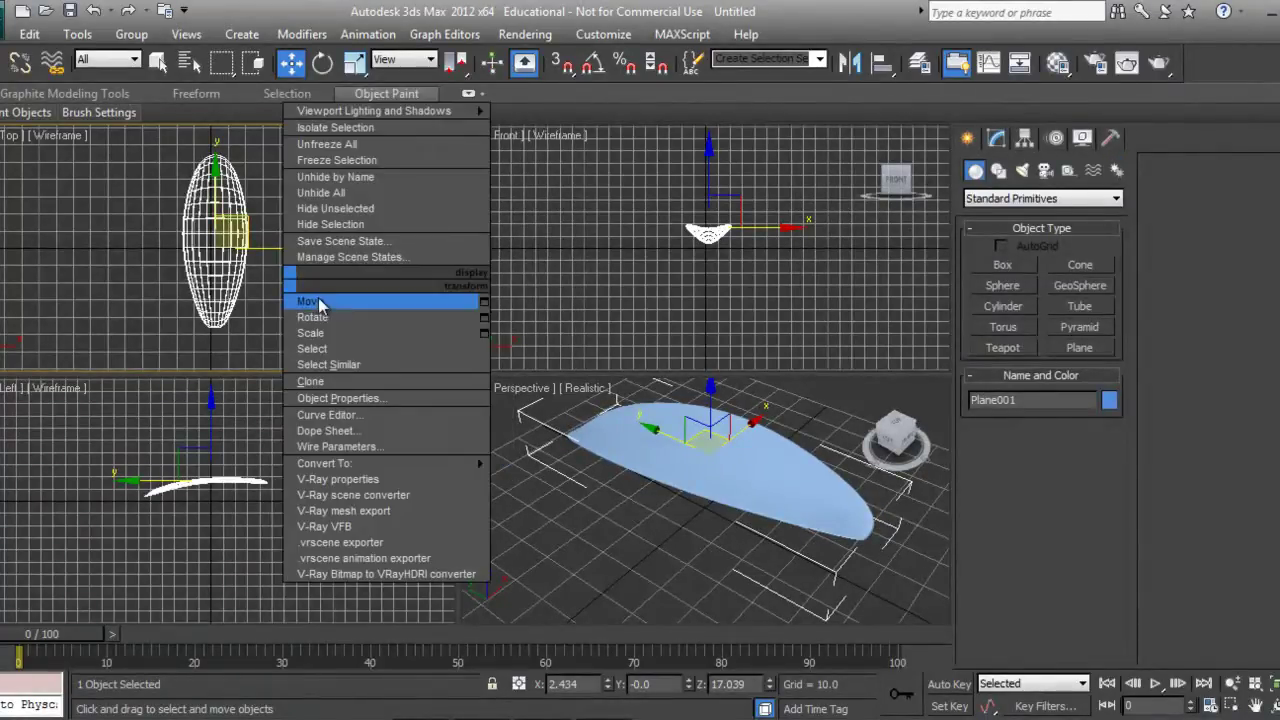
click(313, 300)
Step: Load leaf texture.jpg from the Desktop as a Bitmap map in the diffuse color of the 01 - Default material
key(m)
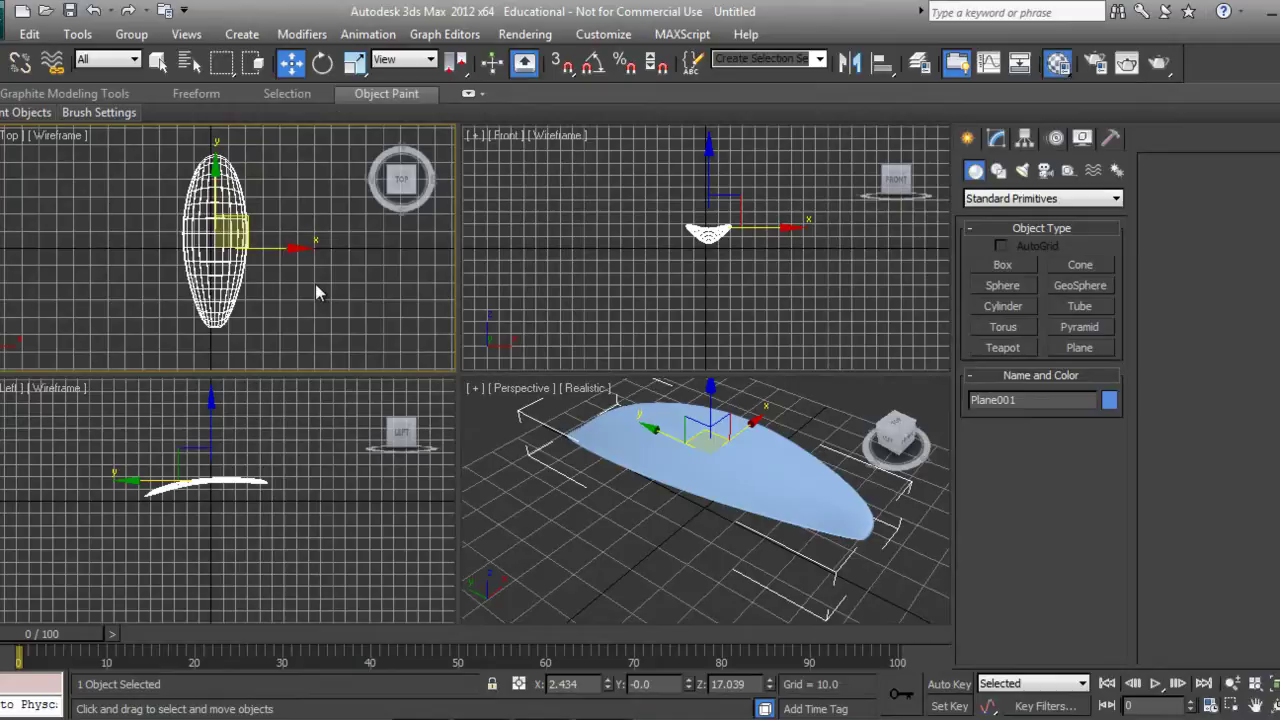
drag(71, 96, 757, 155)
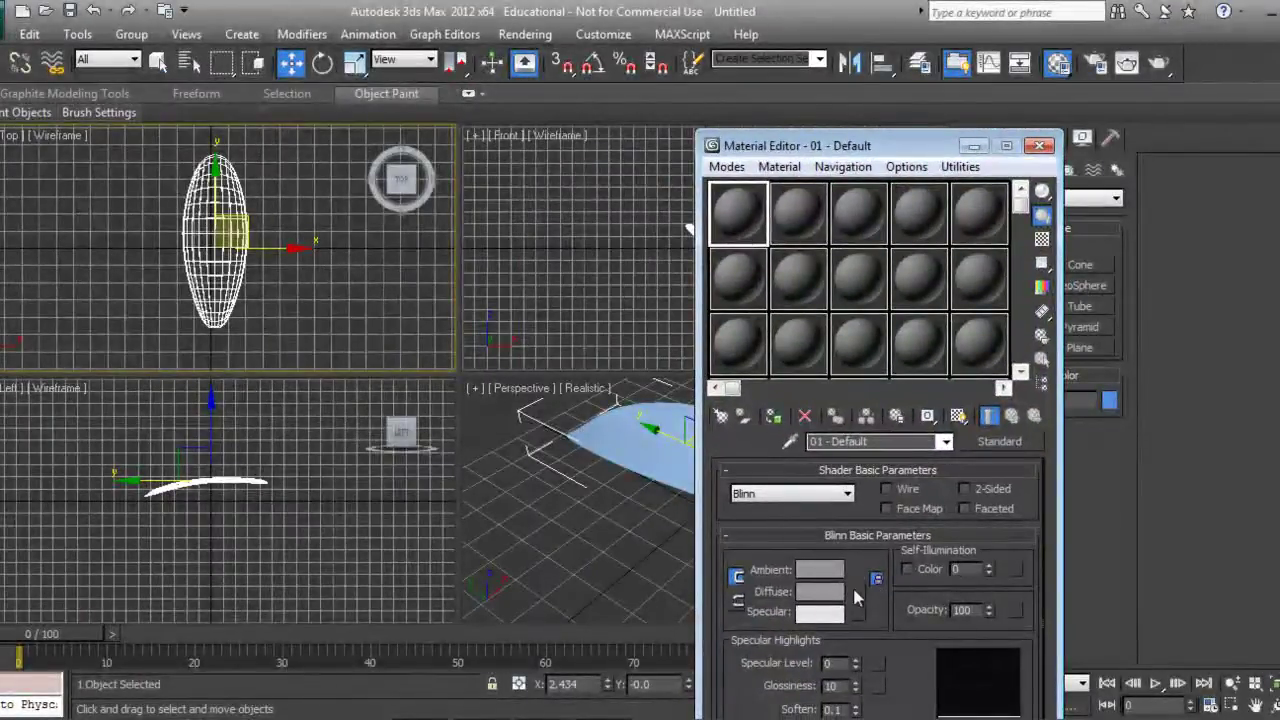
click(862, 600)
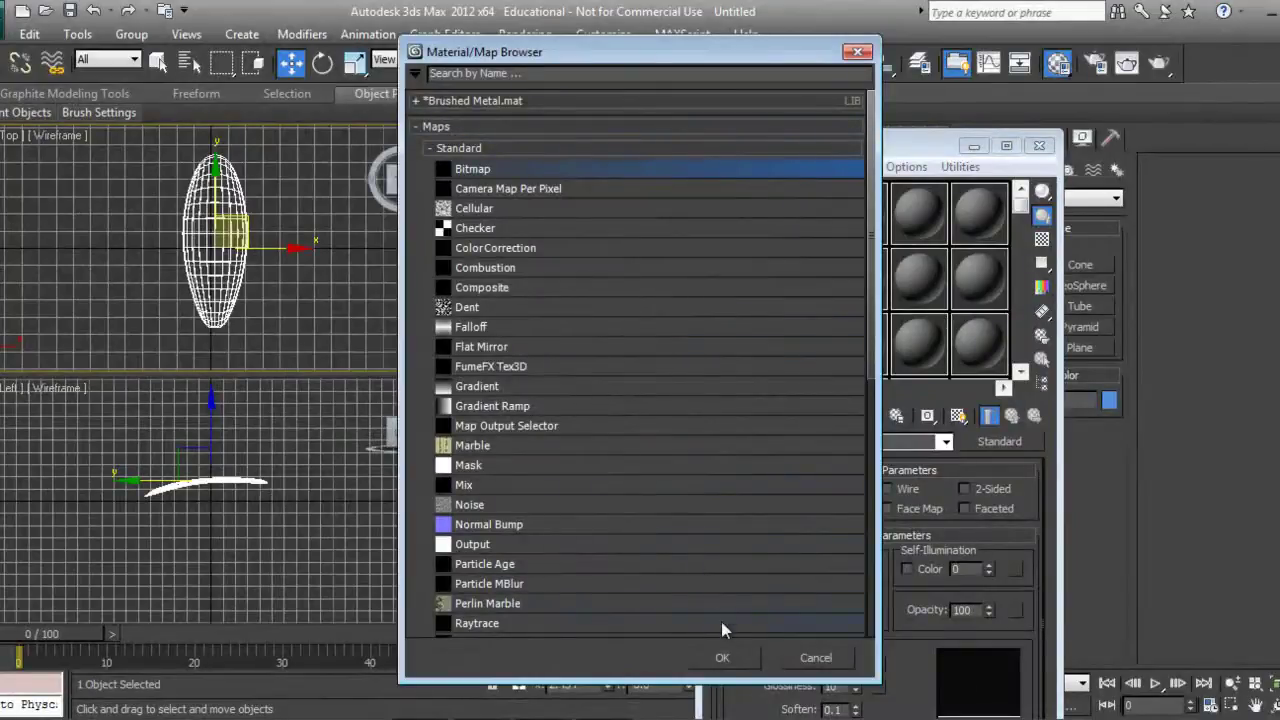
click(722, 657)
click(146, 150)
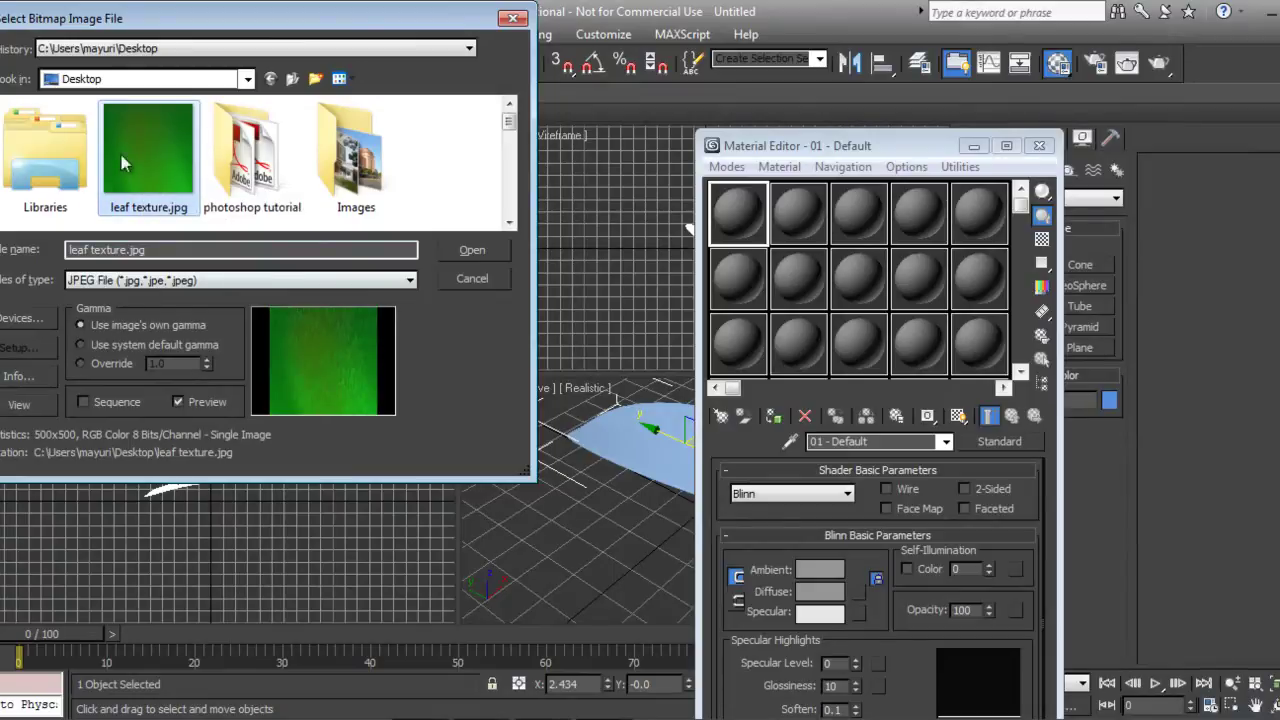
click(460, 254)
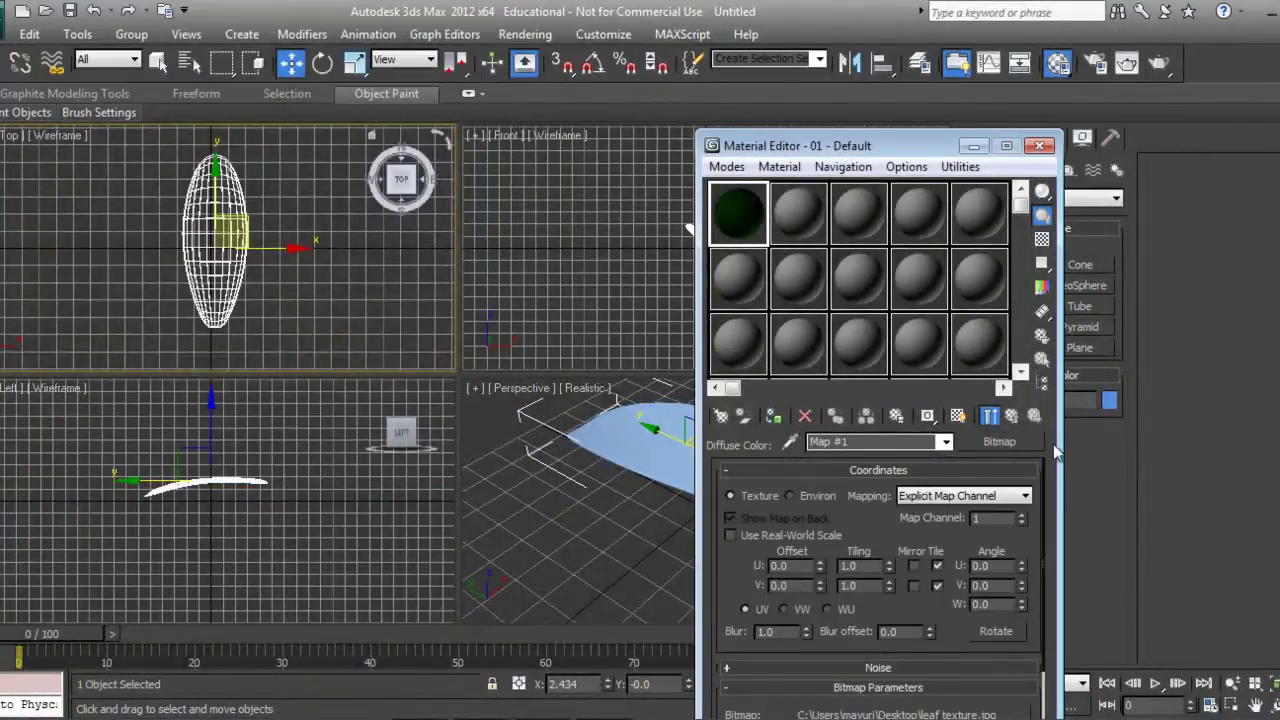
Step: Go back to the parent material, assign 01 - Default to the selected leaf and close the Material Editor
click(1013, 415)
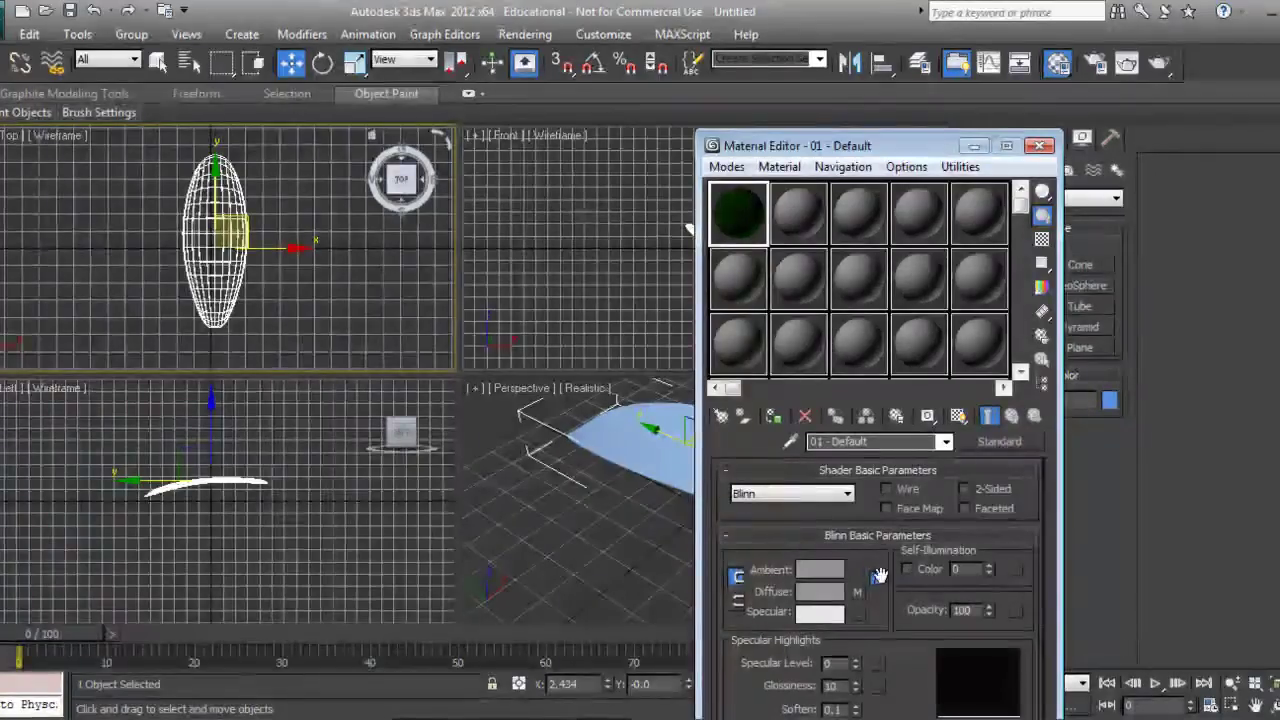
drag(846, 145, 873, 102)
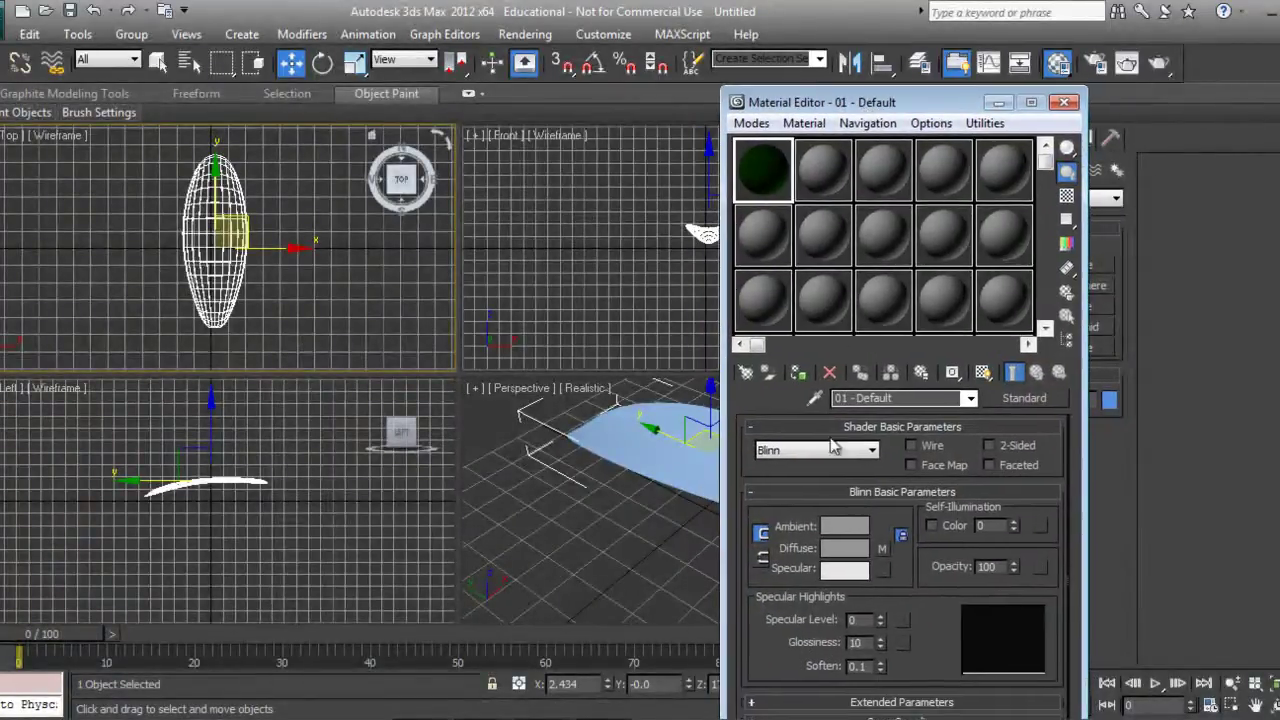
click(798, 372)
click(1064, 102)
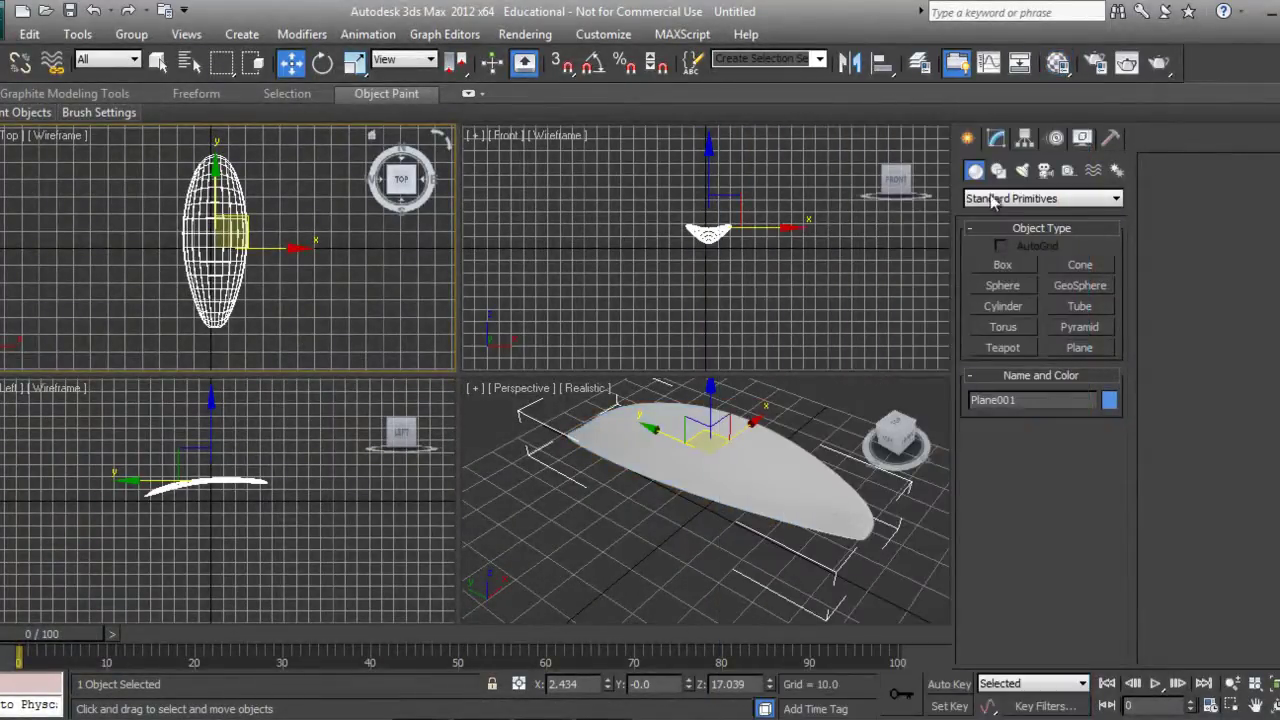
Step: Reopen the Material Editor, show the leaf texture in the viewport, and move the editor clear of the Perspective view
key(m)
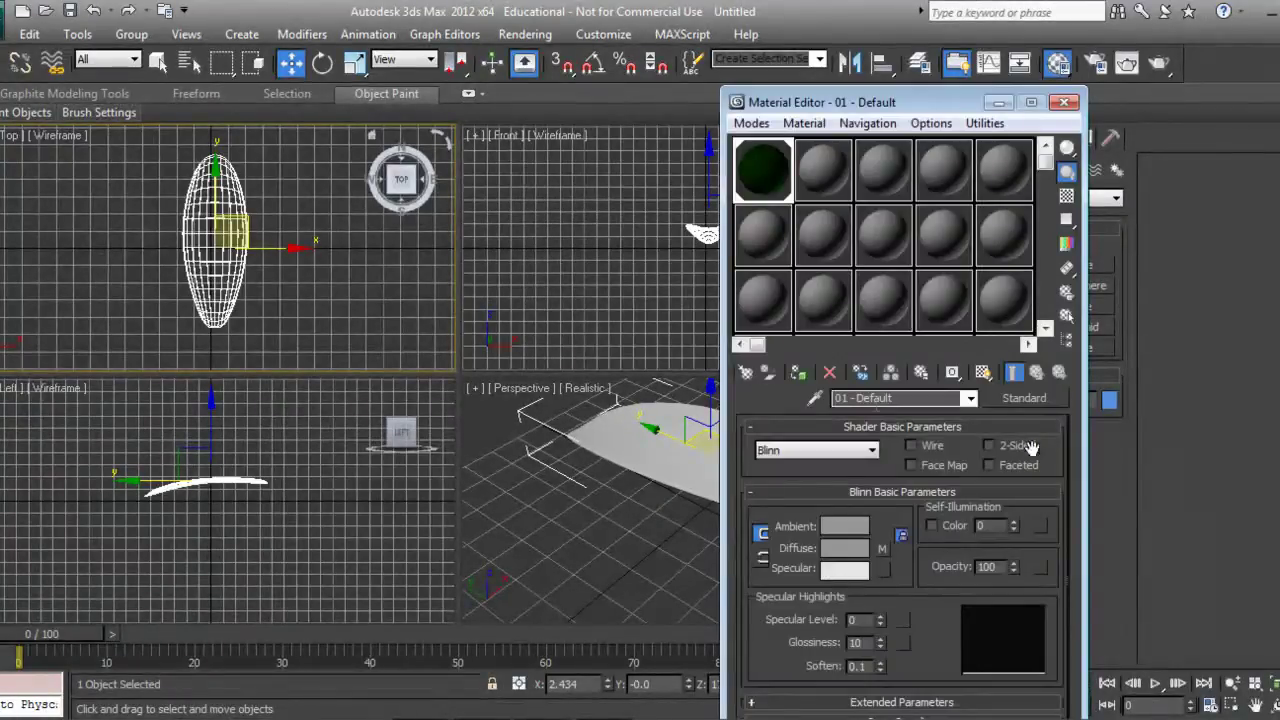
click(984, 373)
mouse_move(932, 104)
mouse_down()
mouse_move(347, 253)
mouse_move(267, 298)
mouse_up()
Step: Examine the textured leaf from other angles in the Perspective view and close the Material Editor
click(996, 137)
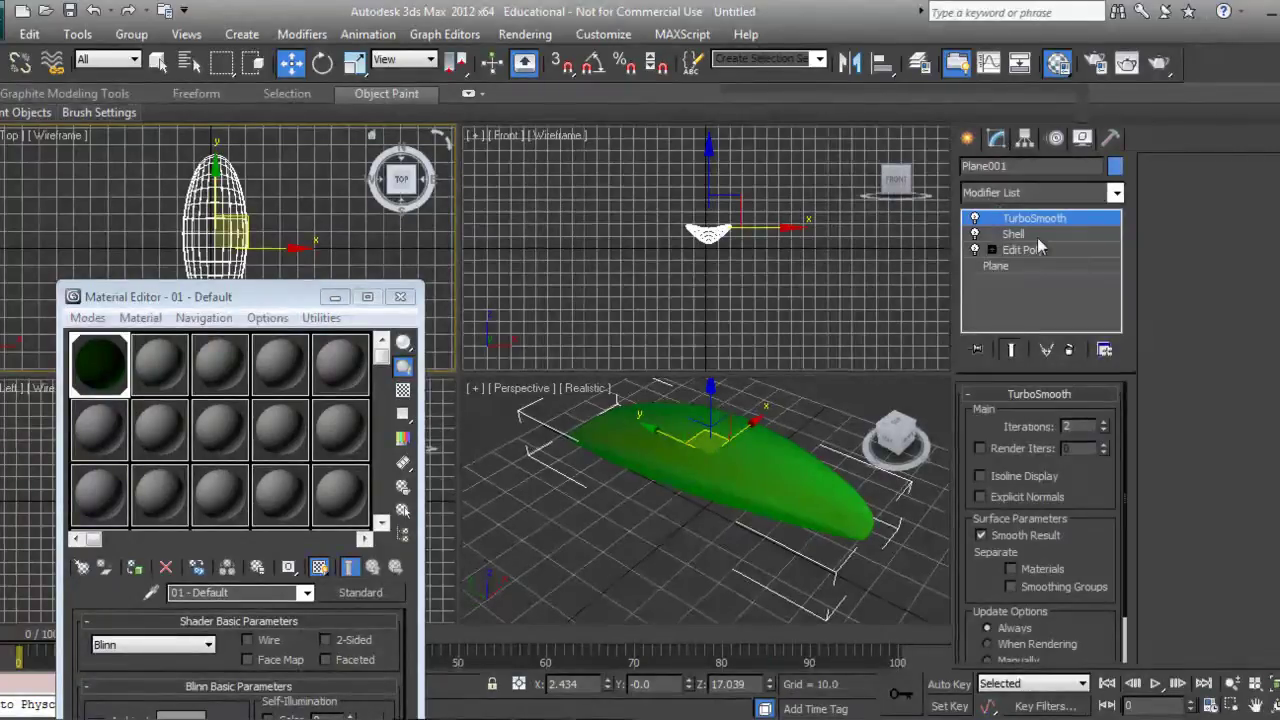
click(1274, 705)
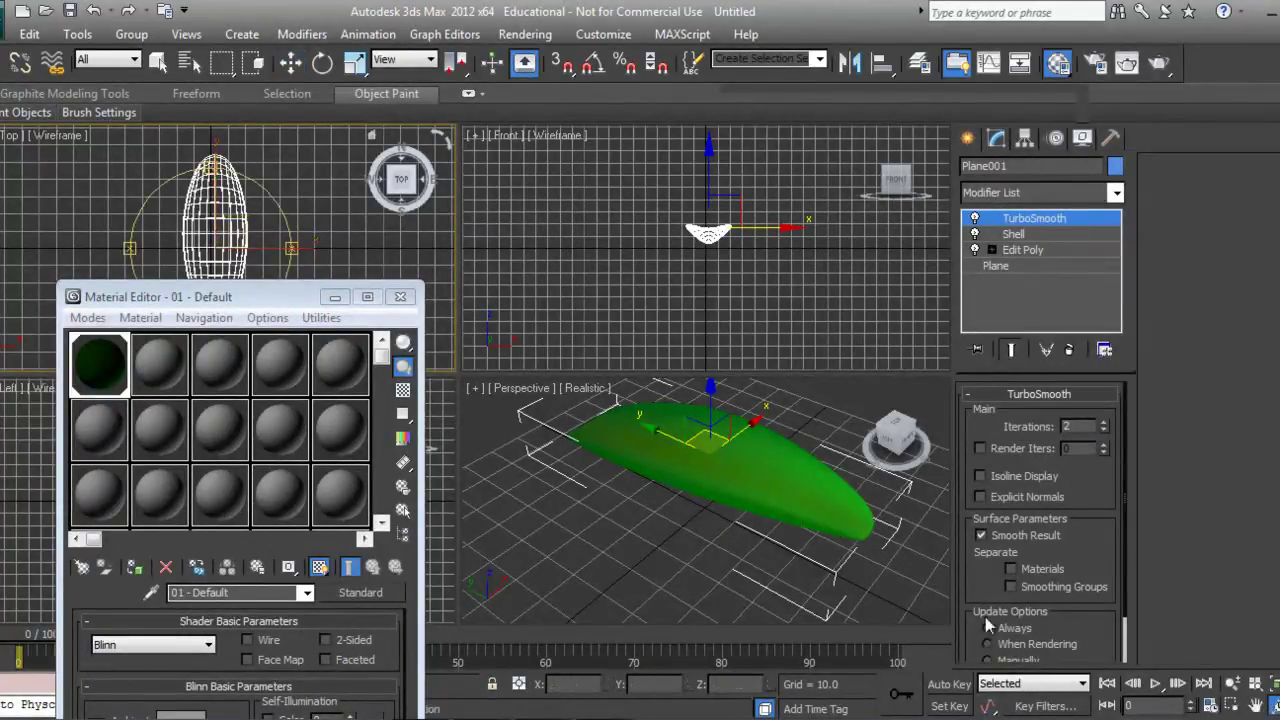
drag(789, 493, 862, 518)
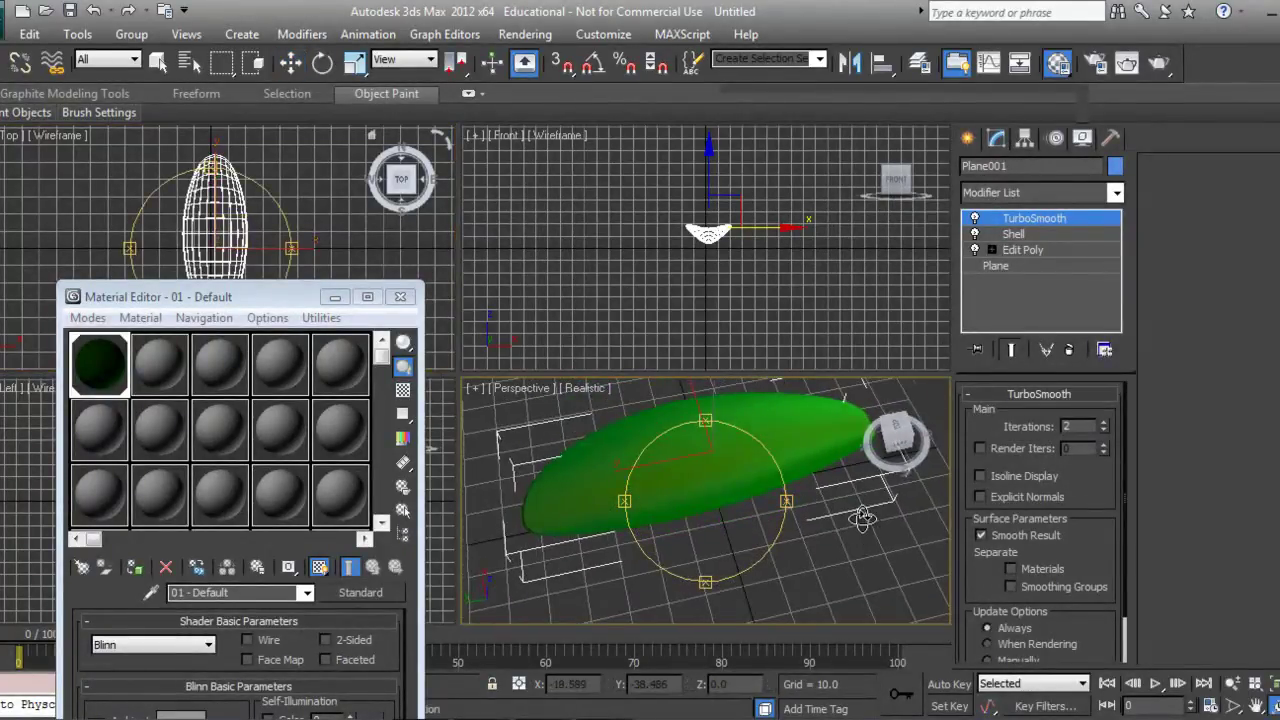
drag(764, 514, 738, 489)
click(967, 140)
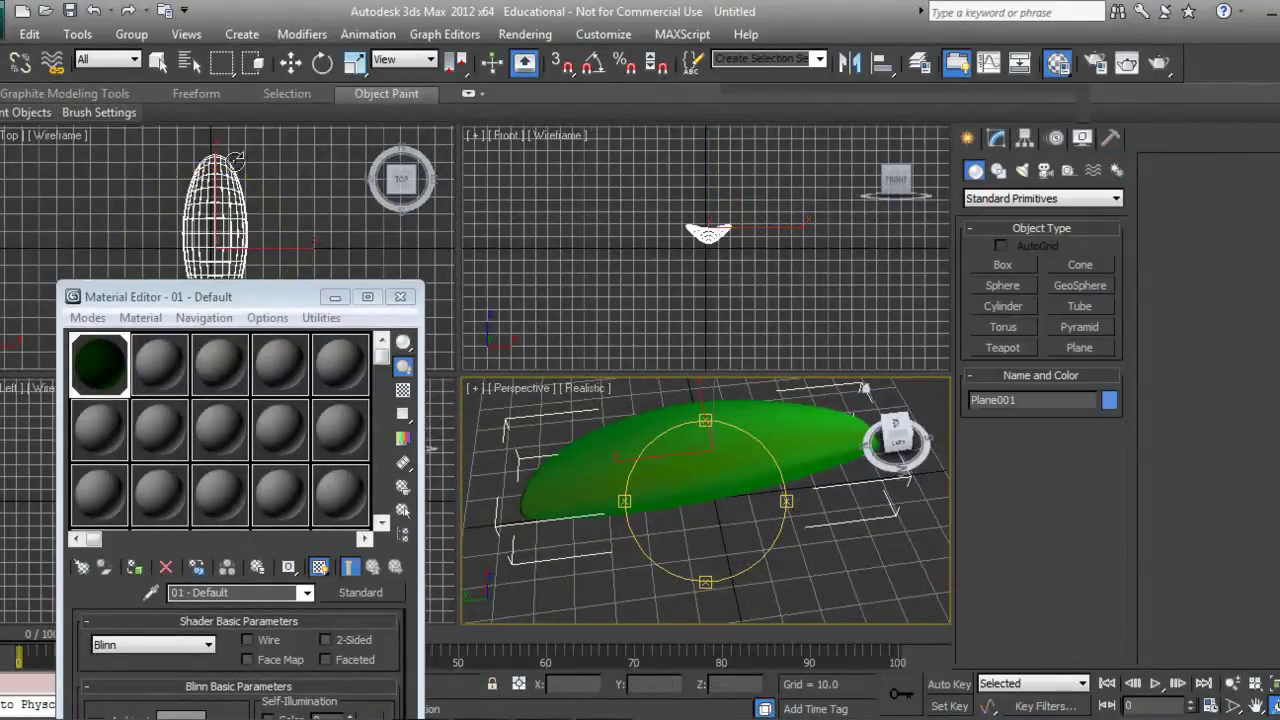
click(399, 297)
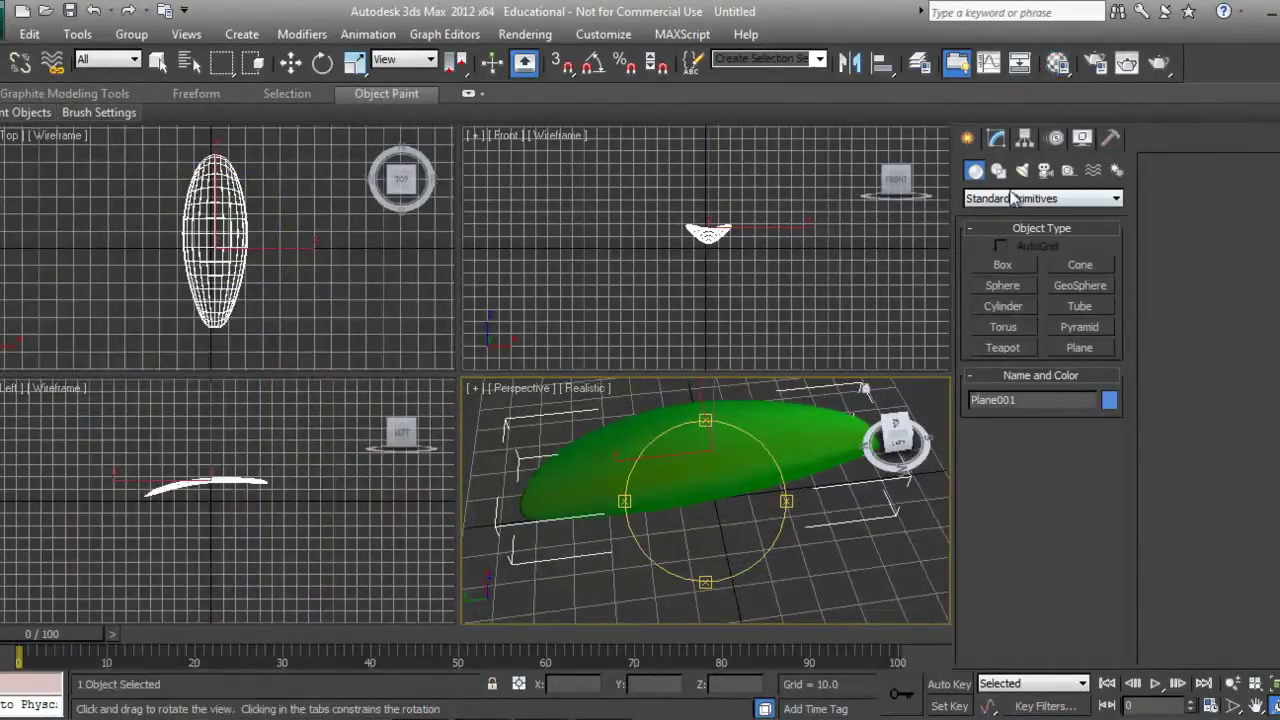
Step: Move only the leaf's pivot down to the leaf's lower tip in the Top view, then leave pivot editing
click(1025, 138)
click(1035, 265)
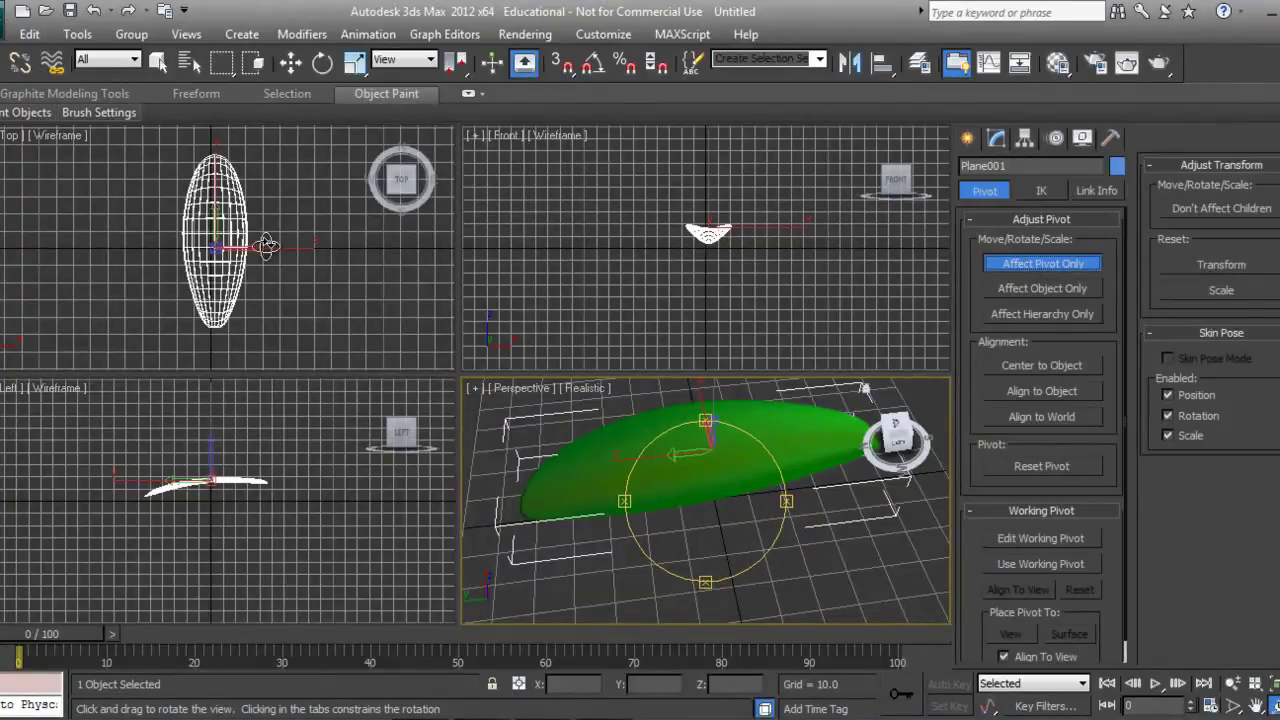
key(w)
click(262, 245)
right_click(262, 245)
click(250, 262)
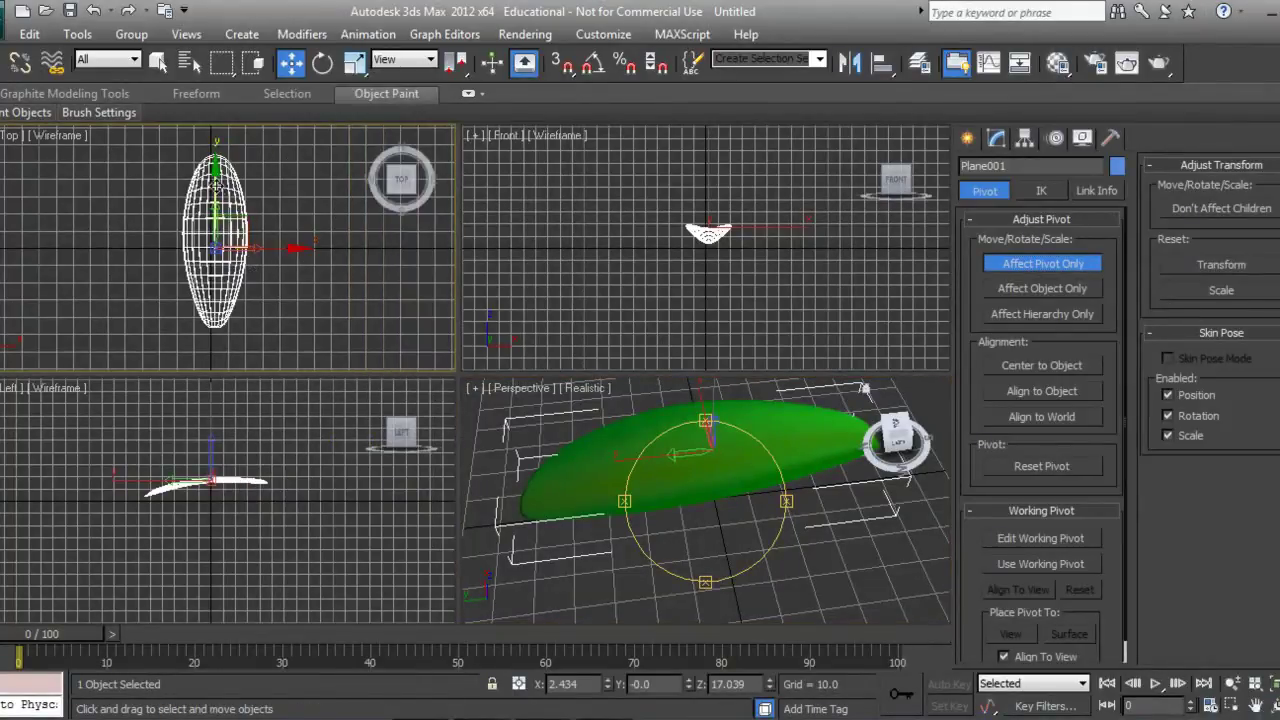
drag(215, 185, 207, 258)
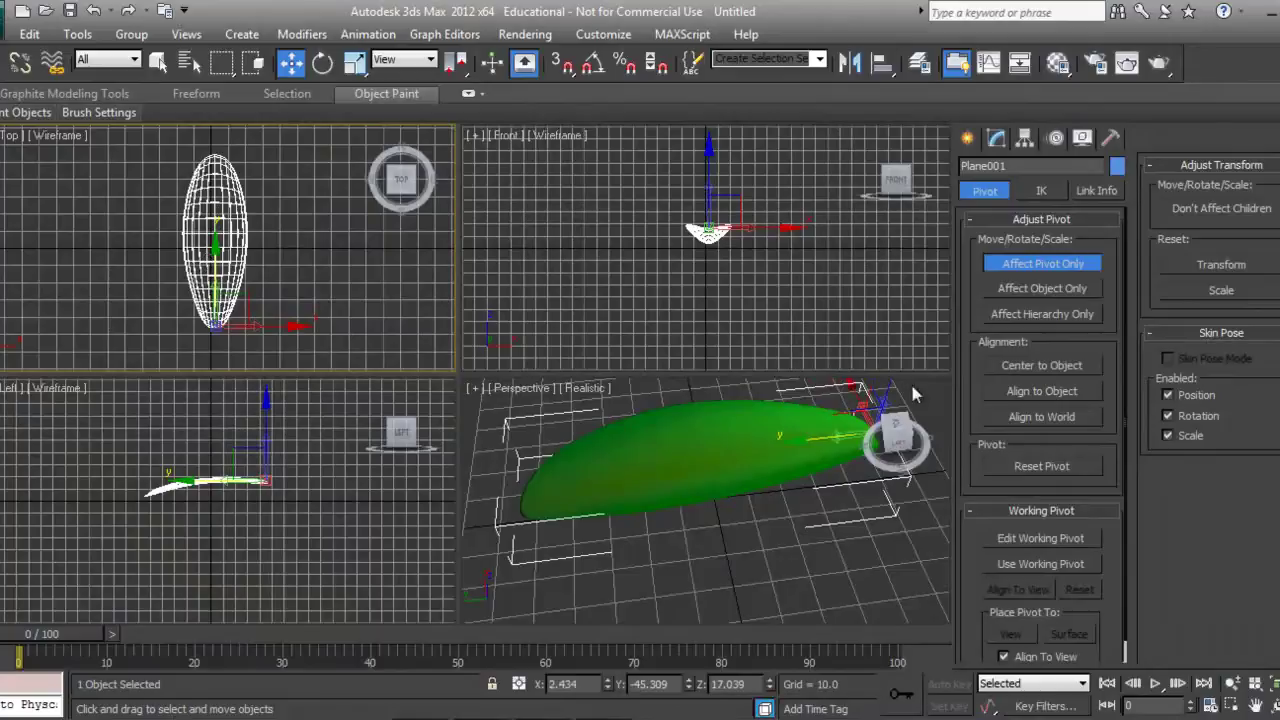
click(1040, 263)
Step: Clone the leaf around its base in the Top view as three copies spaced about 47.5 degrees apart clockwise
right_click(278, 245)
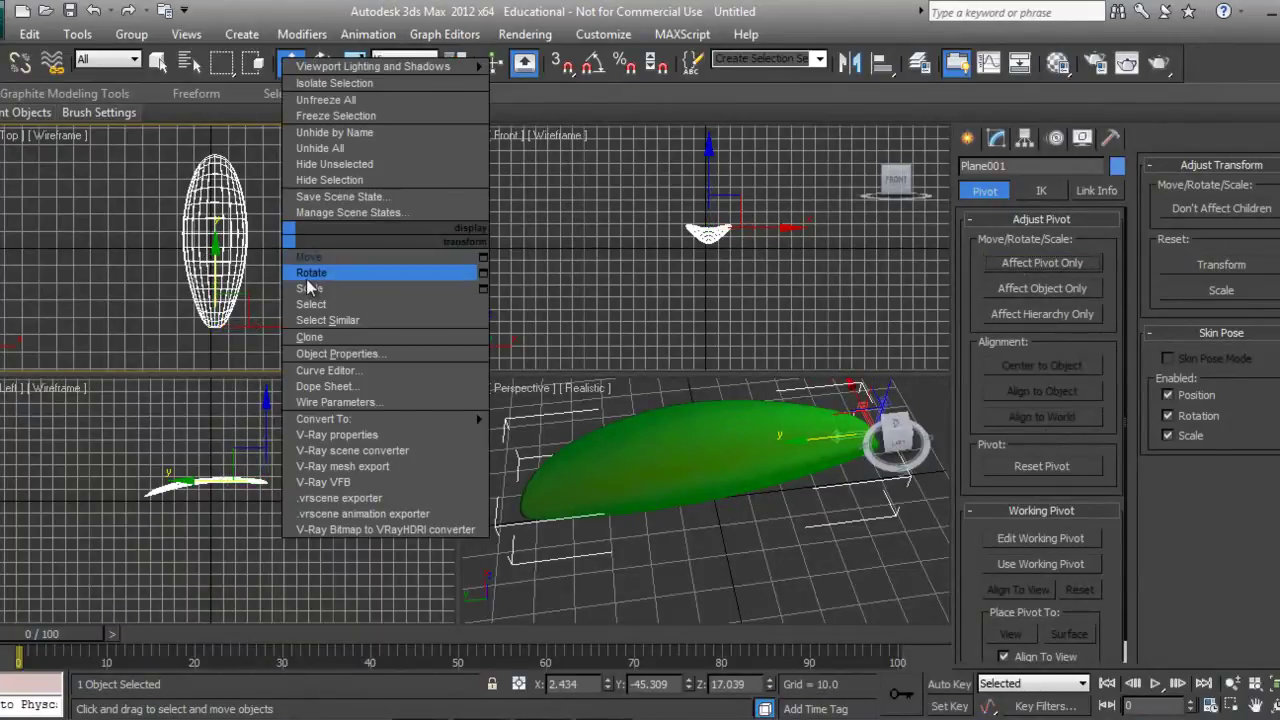
click(309, 273)
drag(285, 295, 315, 362)
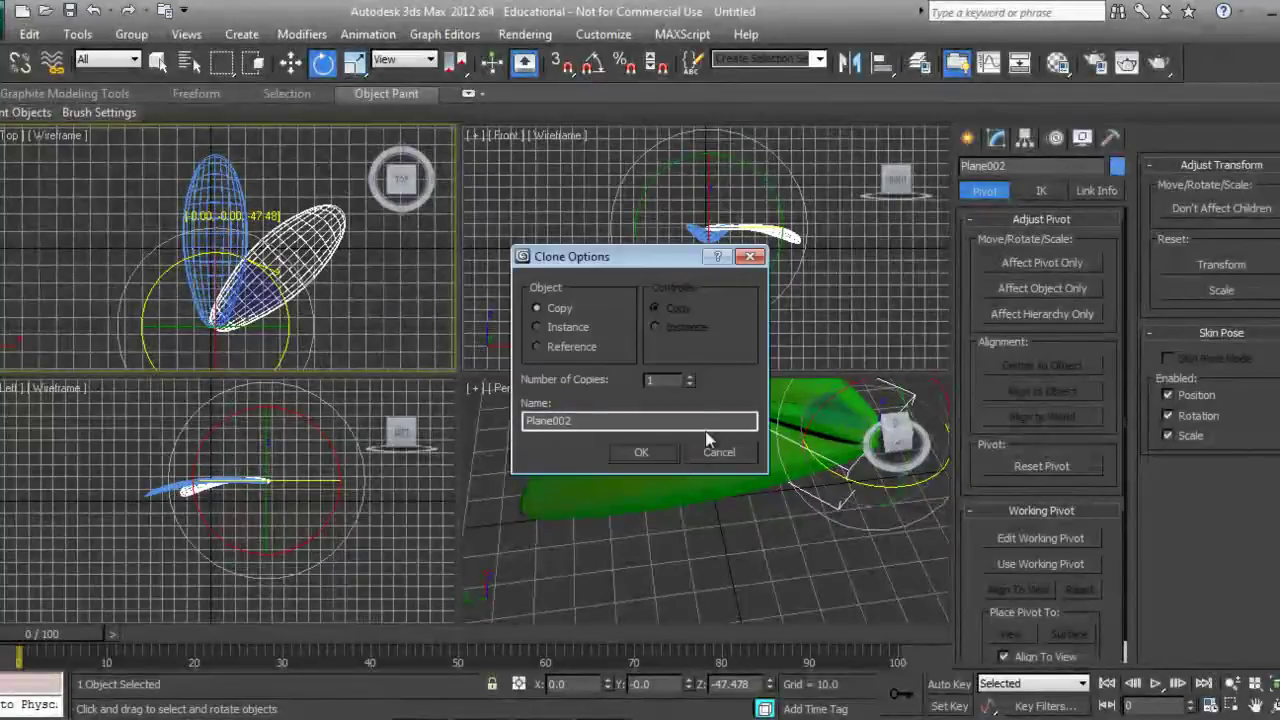
click(652, 451)
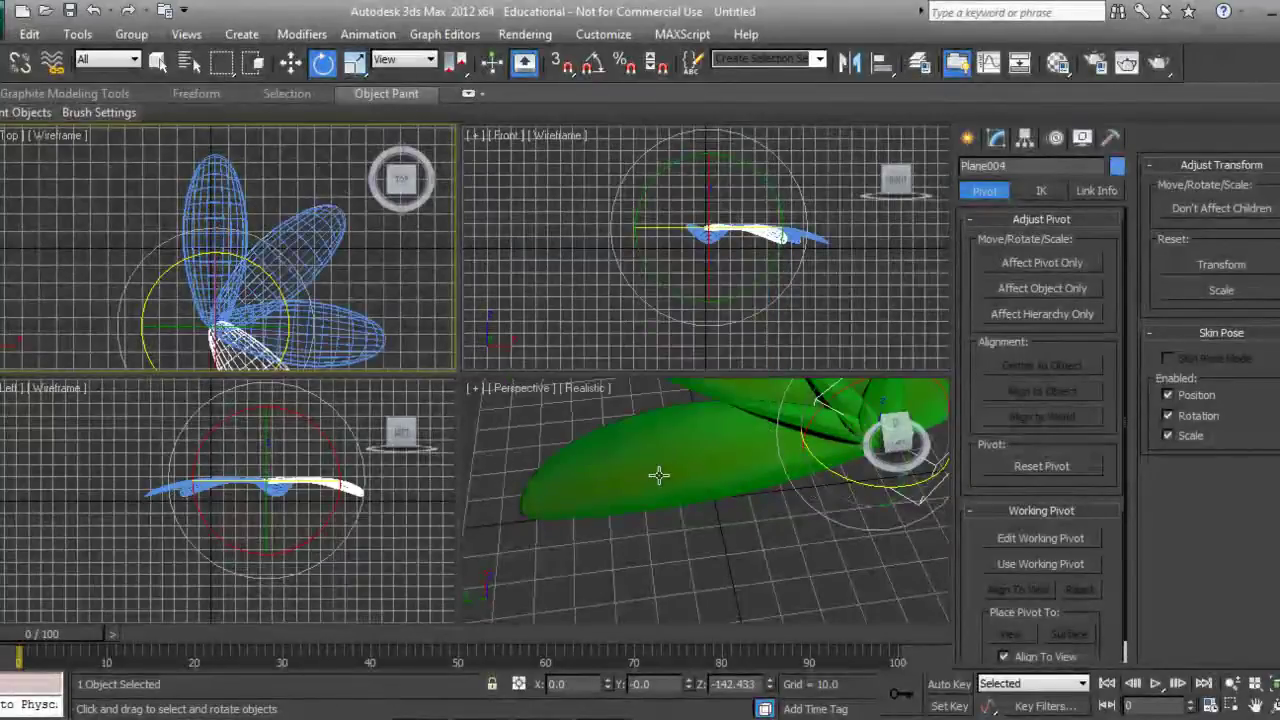
Step: Rotate the second leaf so it tilts upward and the third leaf so it tilts slightly downward from the centre
click(226, 302)
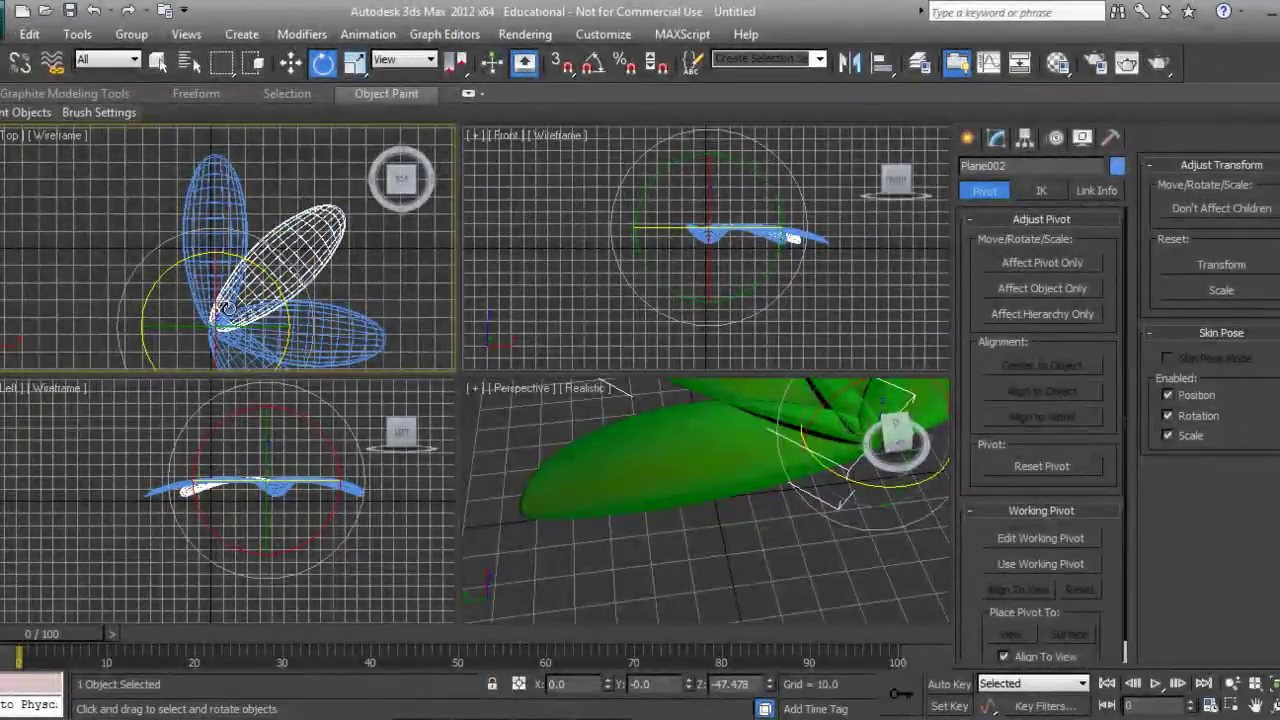
drag(224, 302, 243, 305)
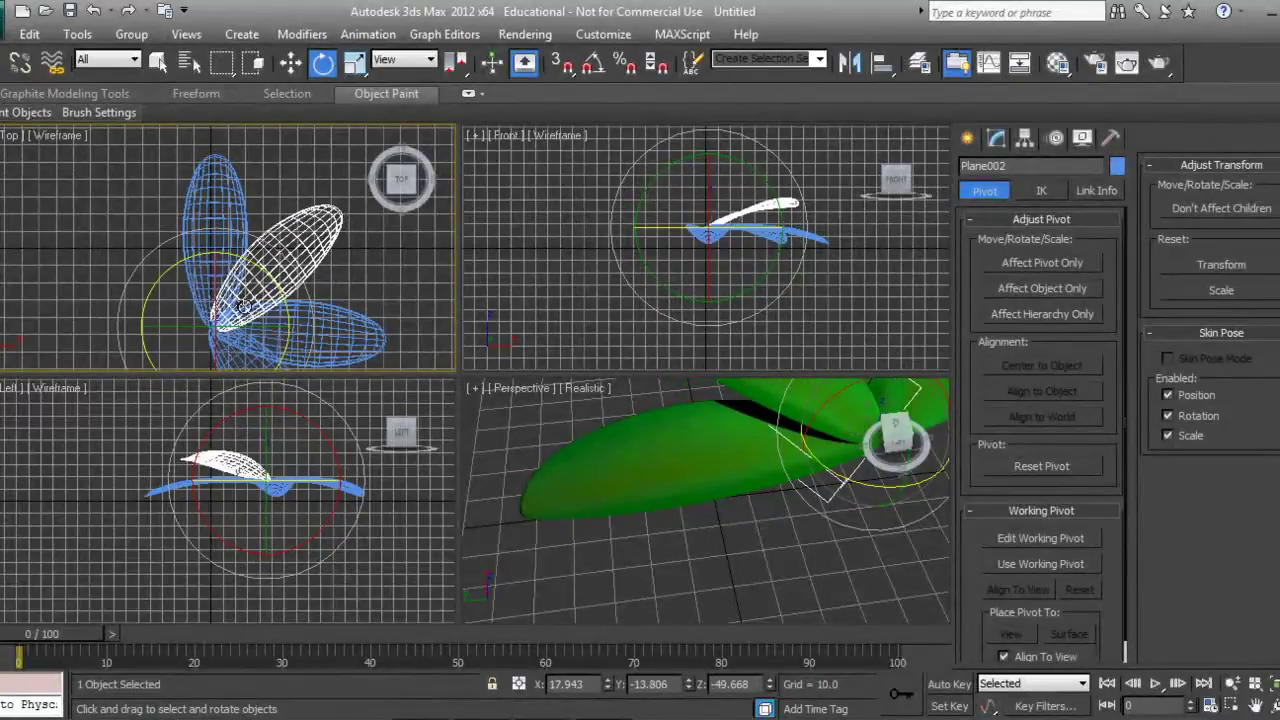
click(332, 333)
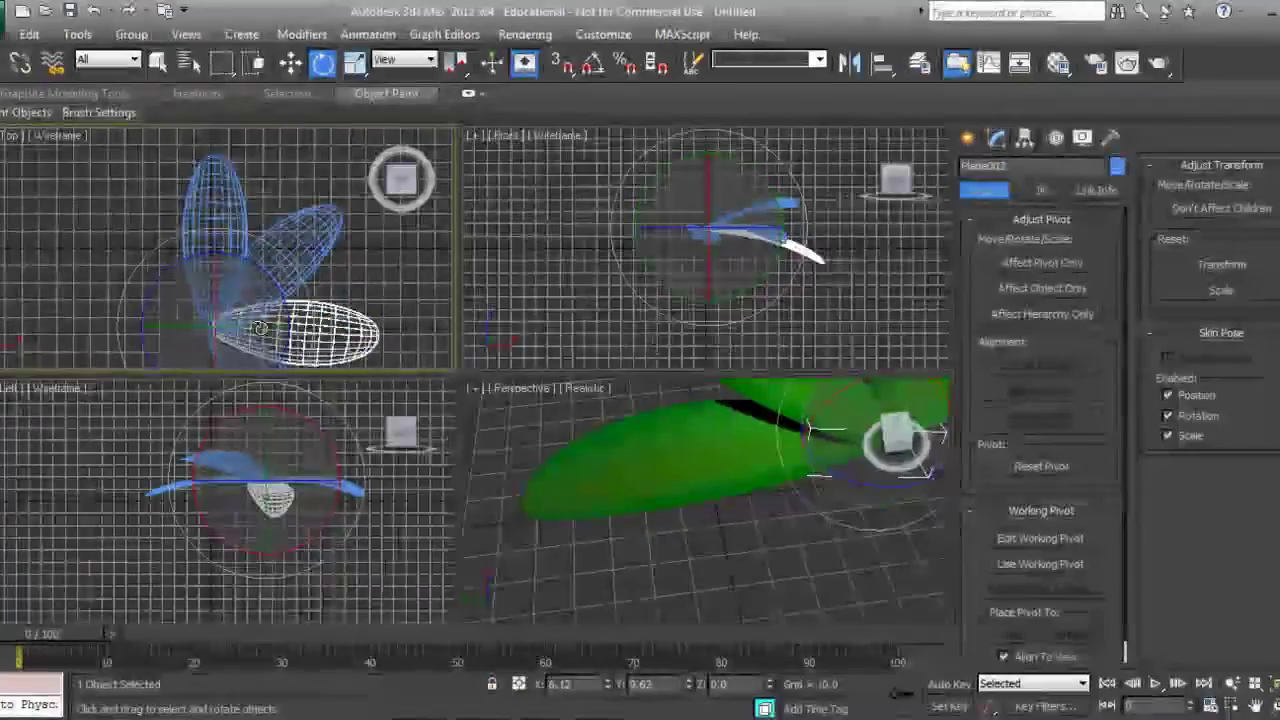
drag(262, 328, 255, 325)
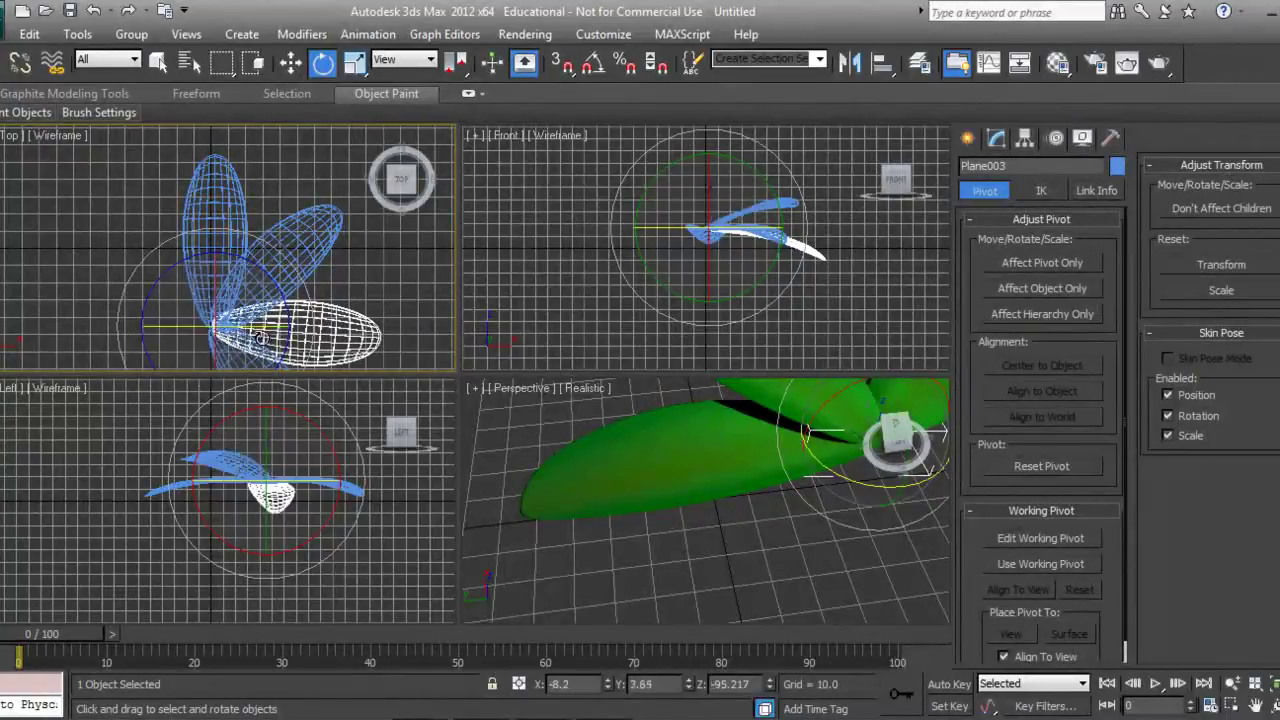
Step: Select the fourth leaf, Plane004, and rotate it so its tip tilts upward
click(743, 491)
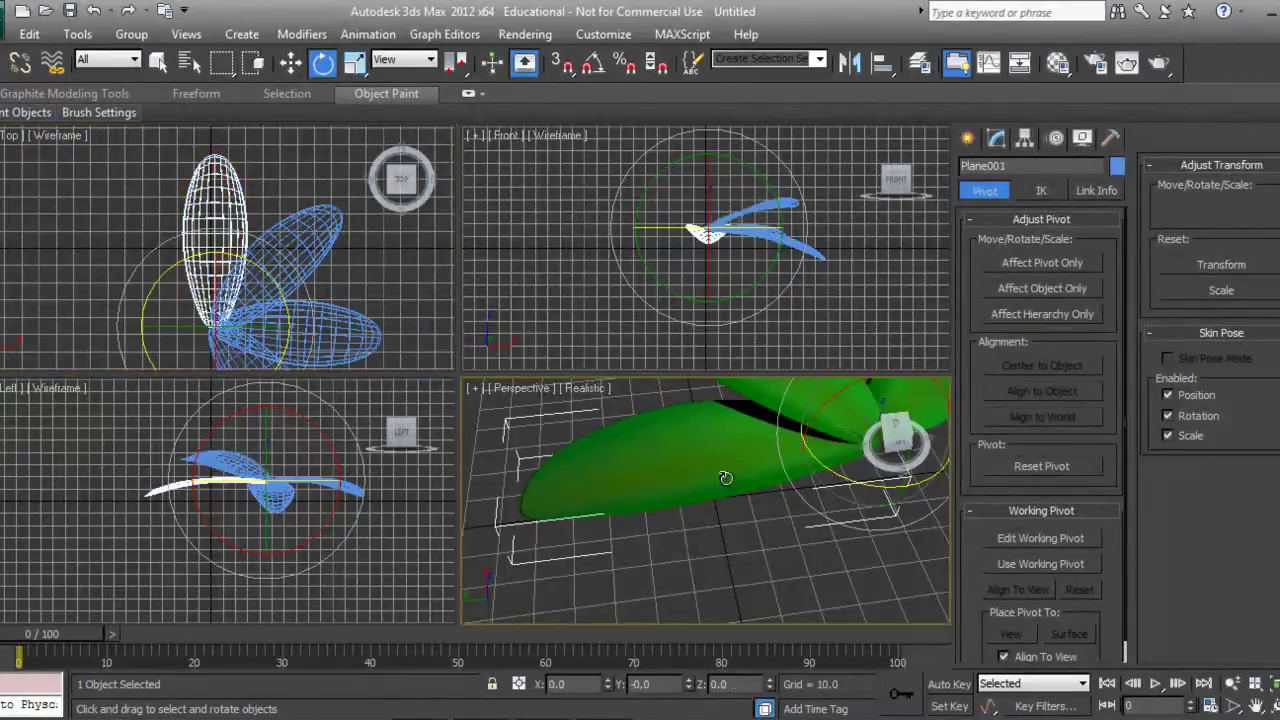
click(335, 480)
click(277, 337)
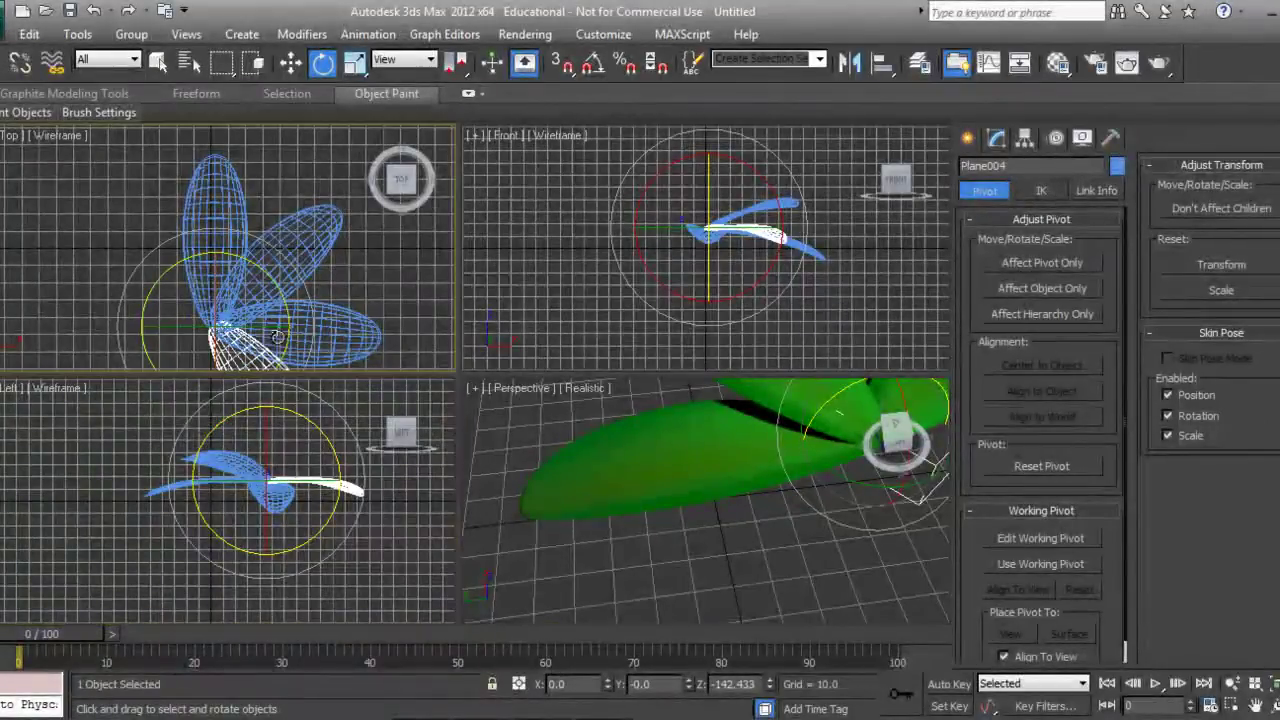
Step: Make two rotated copies of the upward-tilted leaf Plane002, one about 173 degrees clockwise and one in the upper-left gap of the Top view
click(300, 268)
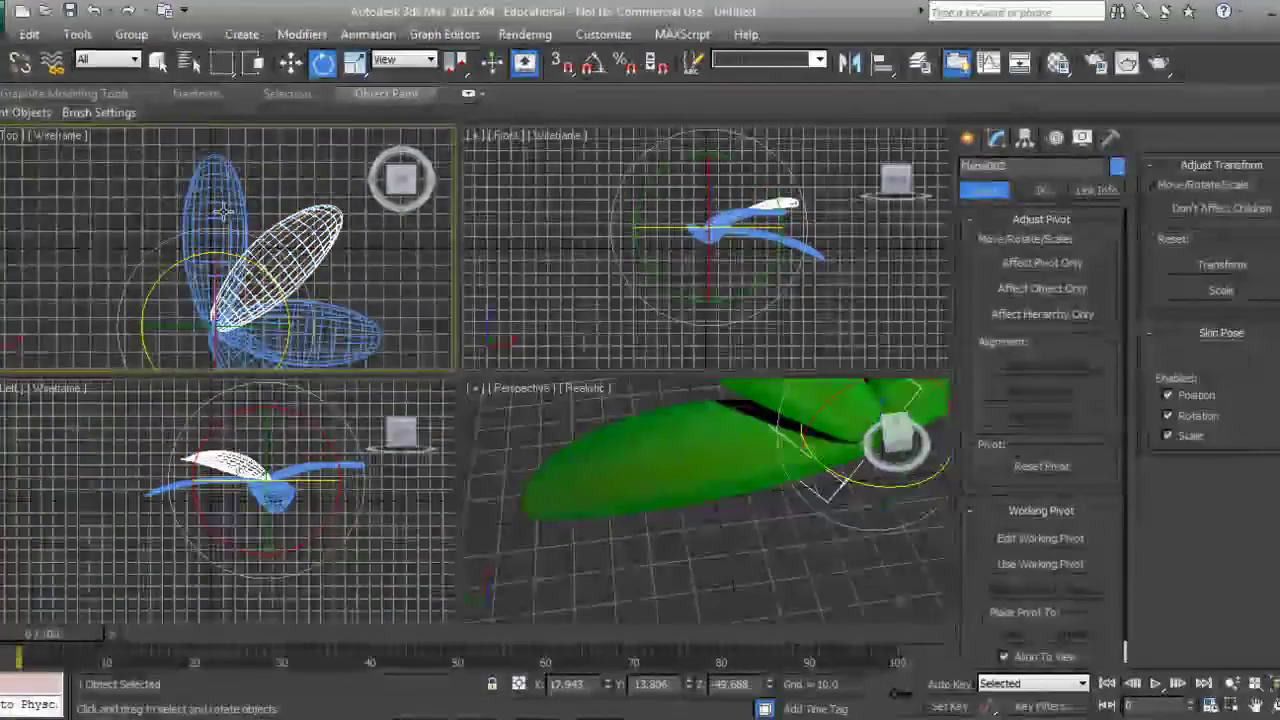
shift+drag(268, 271, 431, 620)
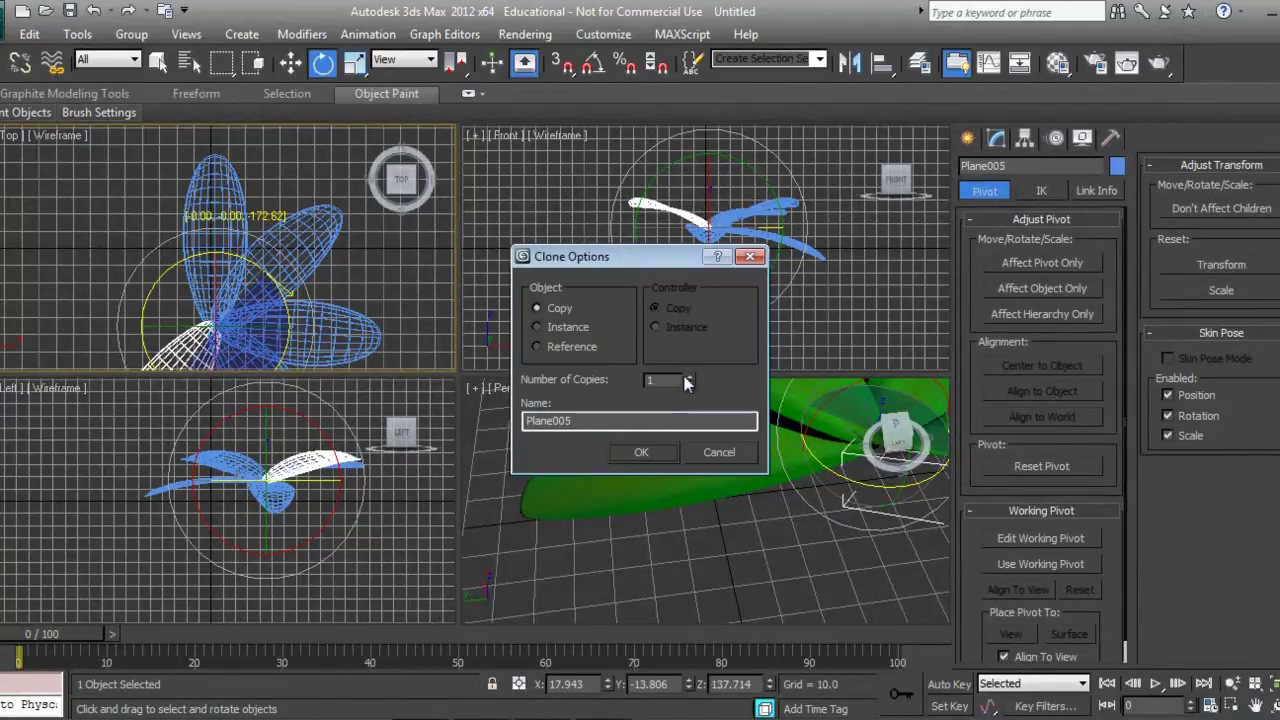
click(641, 452)
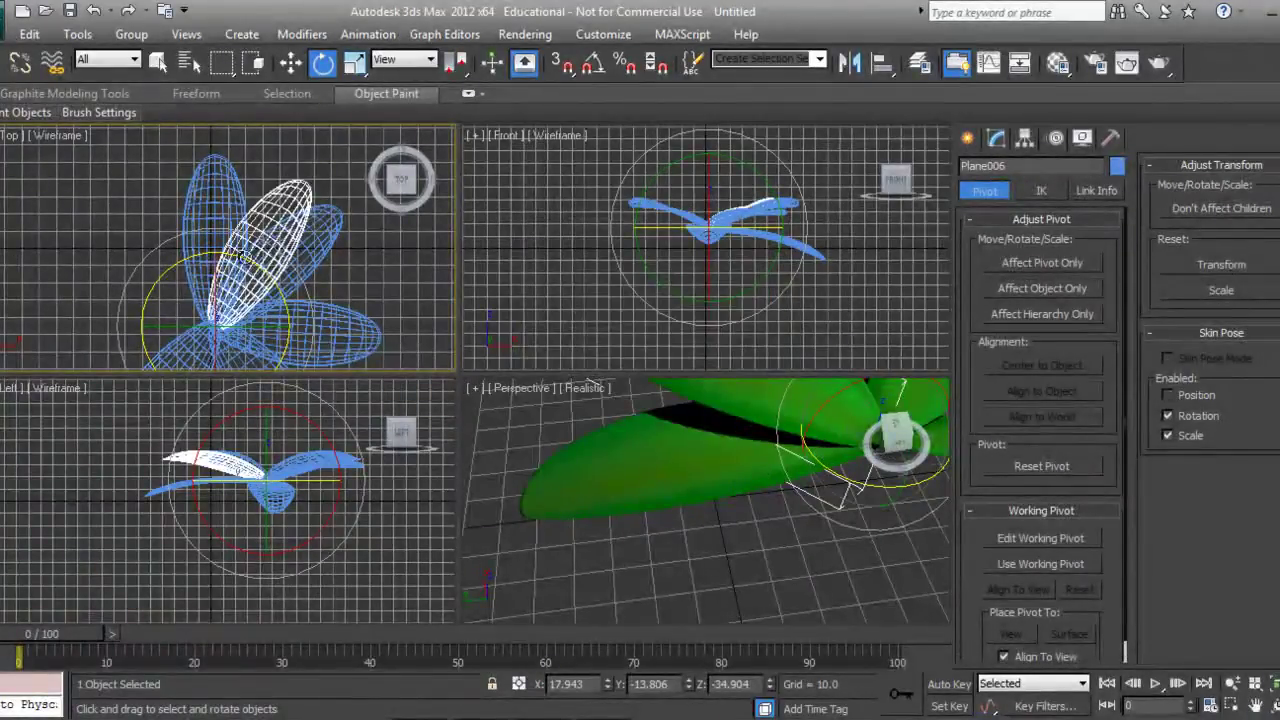
drag(264, 271, 196, 237)
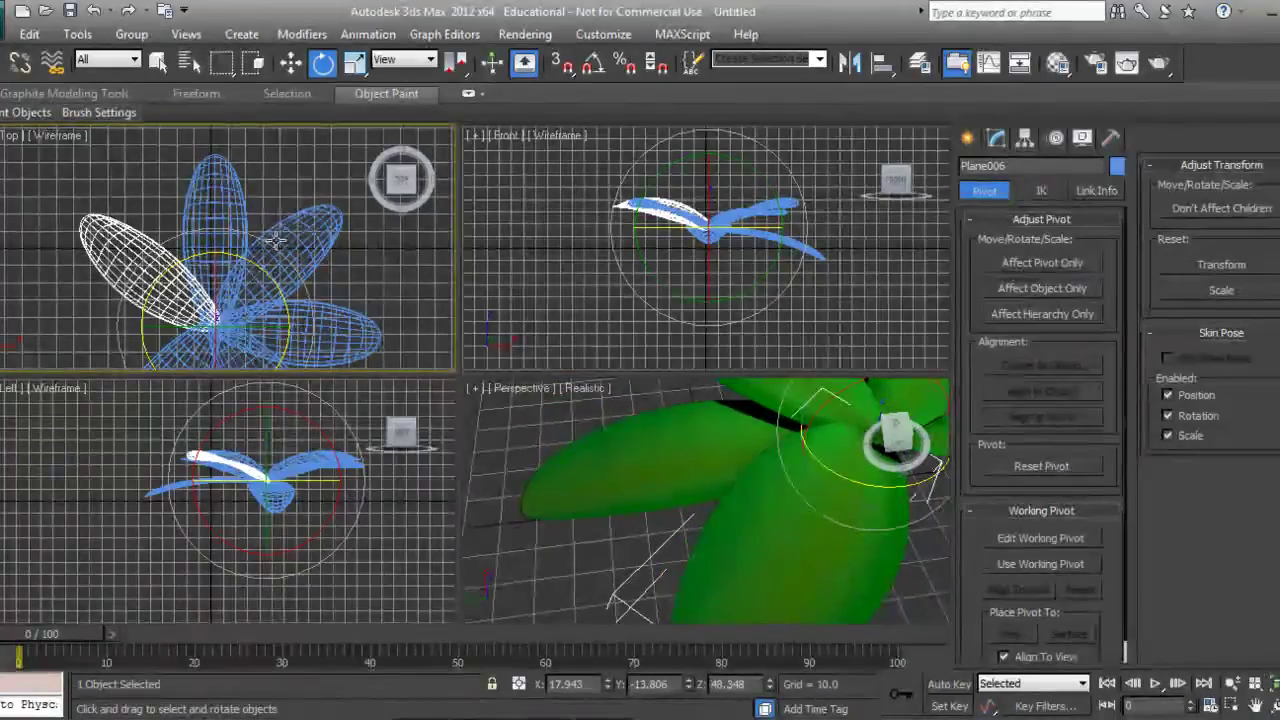
Step: Clone the original leaf as one copy rotated about 105 degrees counterclockwise around the centre in the Top view
click(249, 211)
shift+drag(276, 283, 180, 190)
click(640, 453)
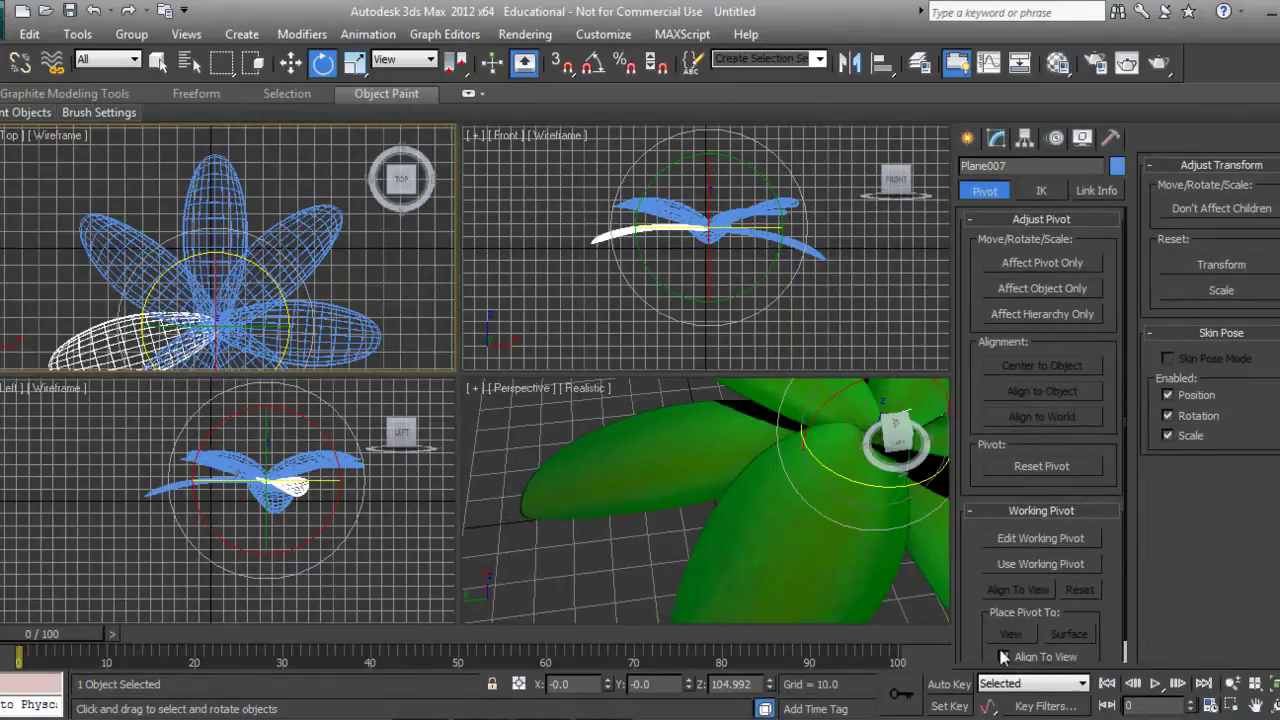
Step: Examine the leaf arrangement from several angles in the Perspective view and maximize that viewport
click(1256, 705)
drag(771, 557, 571, 566)
scroll(697, 540, down, 4)
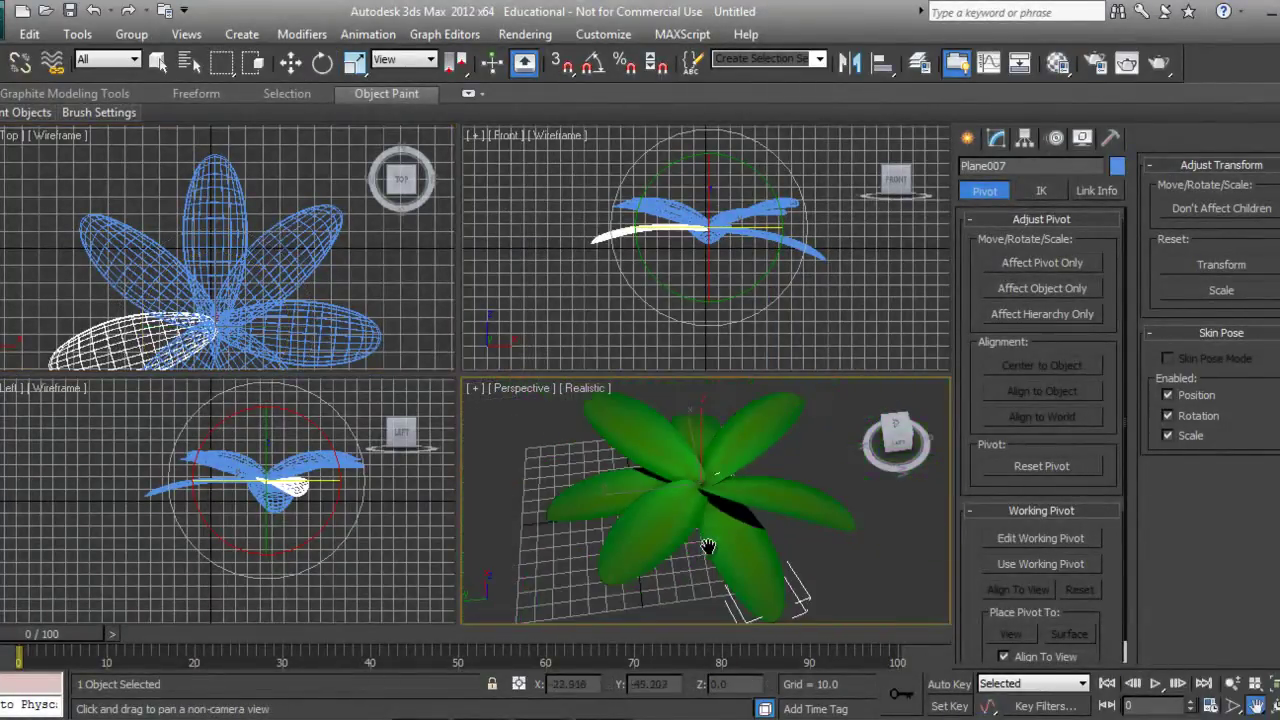
click(1275, 705)
drag(664, 504, 614, 455)
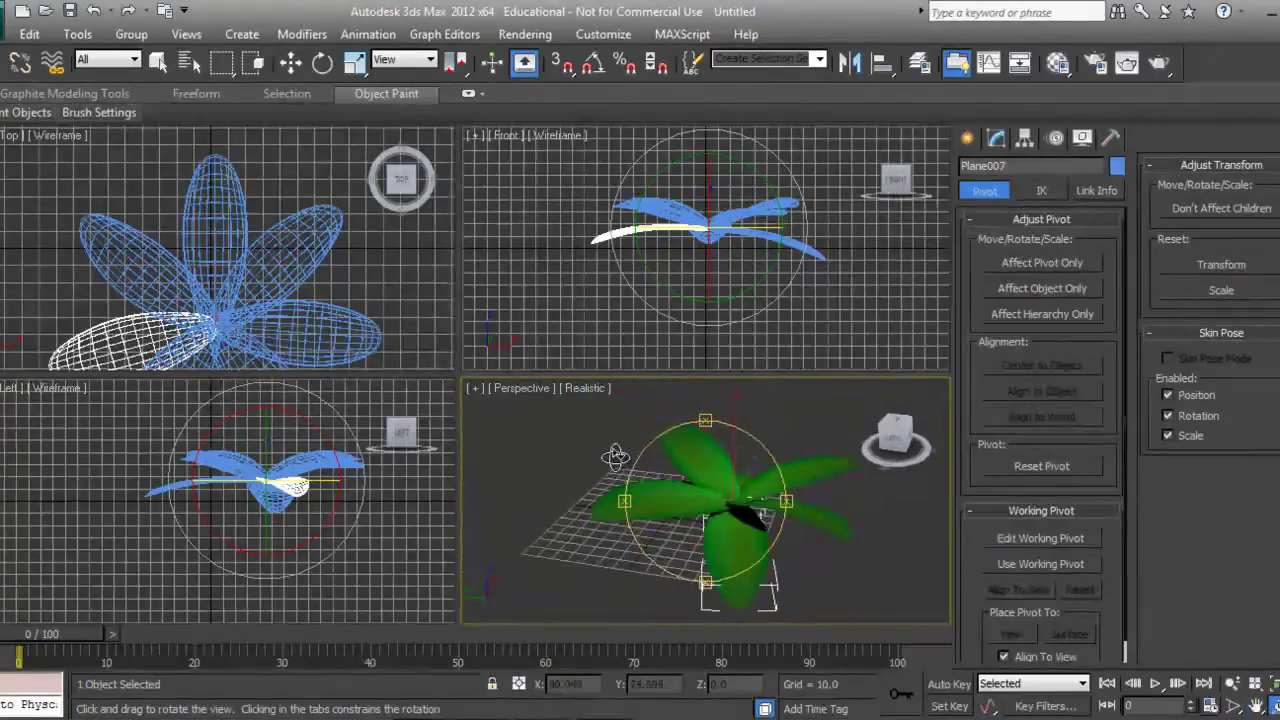
drag(766, 540, 623, 523)
drag(770, 510, 792, 558)
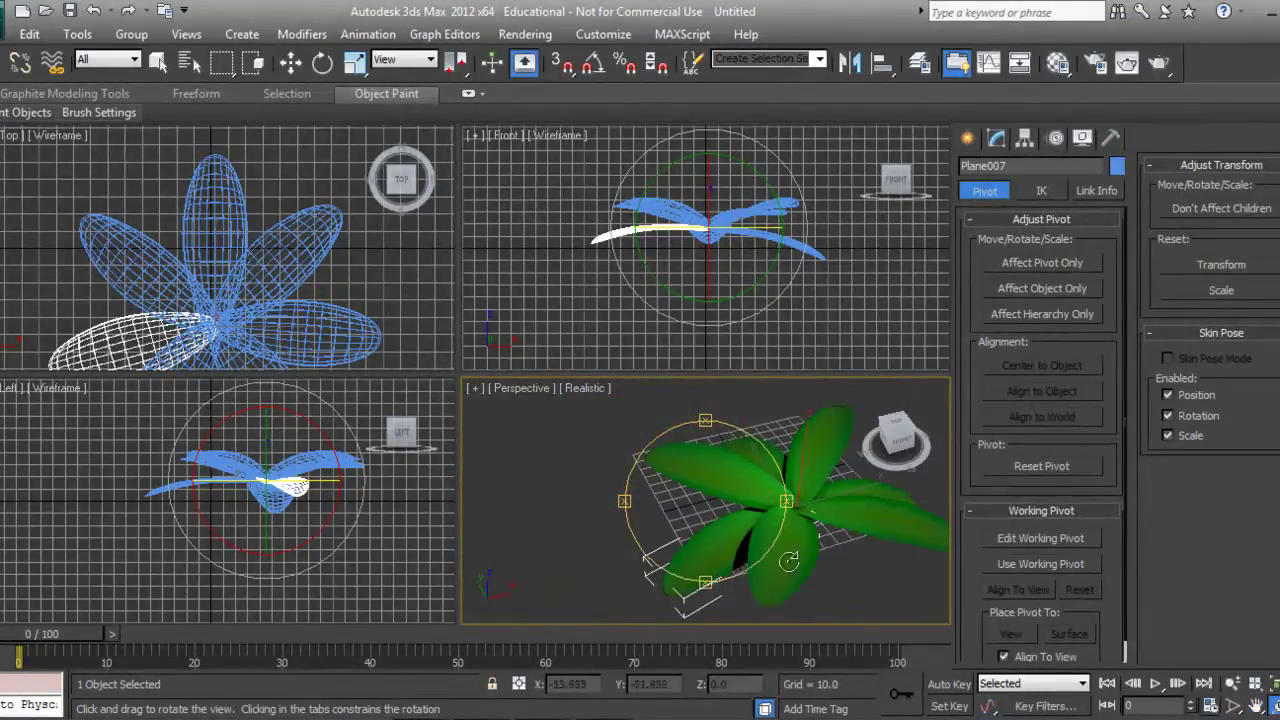
right_click(797, 566)
key(alt+w)
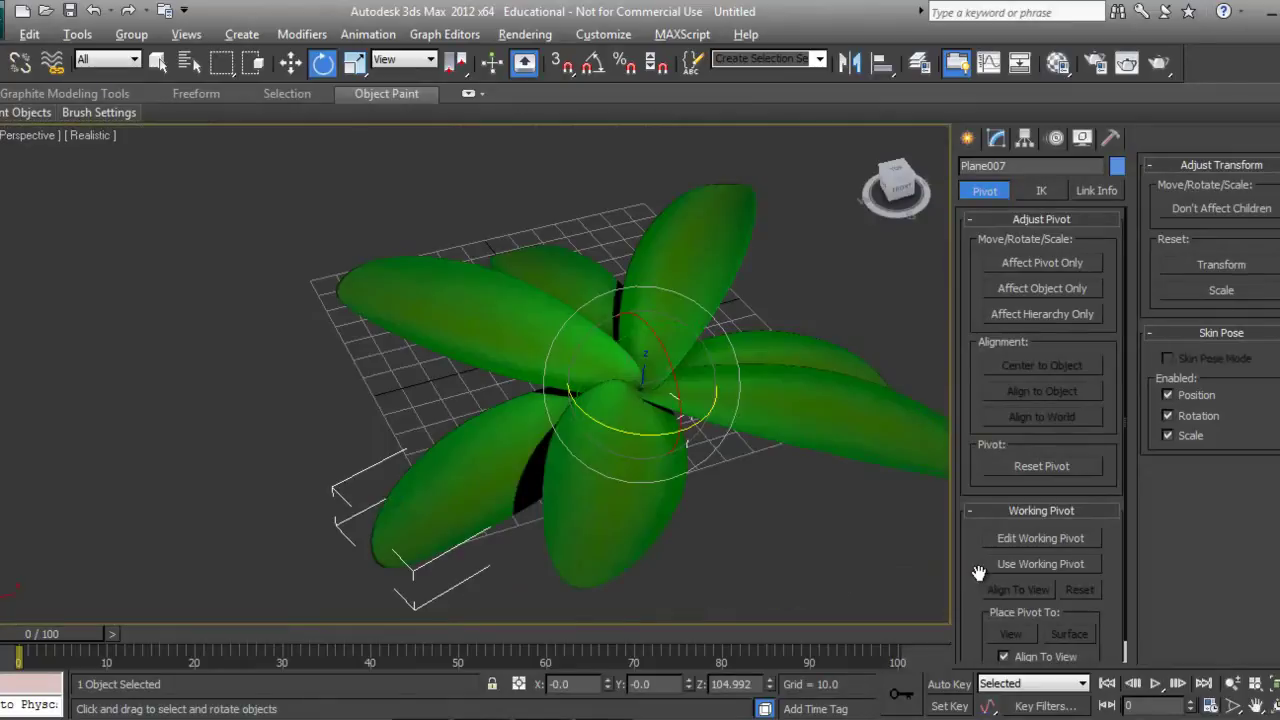
click(1275, 705)
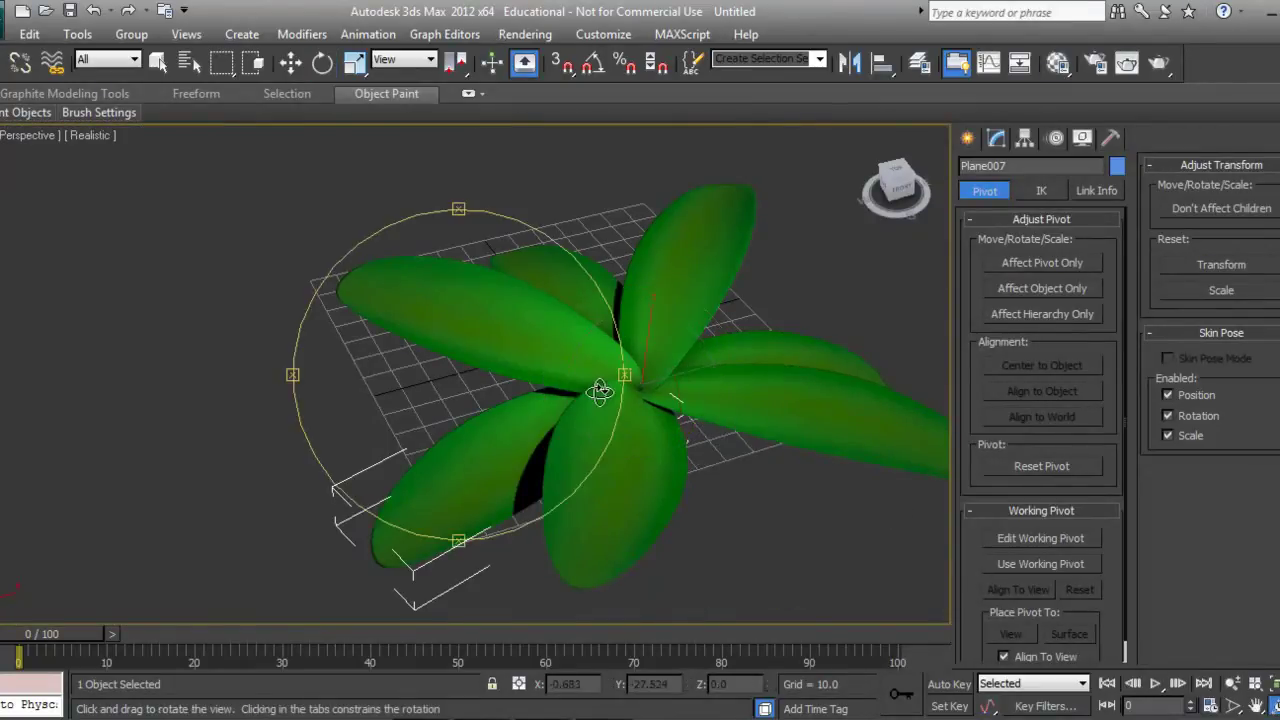
drag(600, 391, 554, 351)
click(1256, 706)
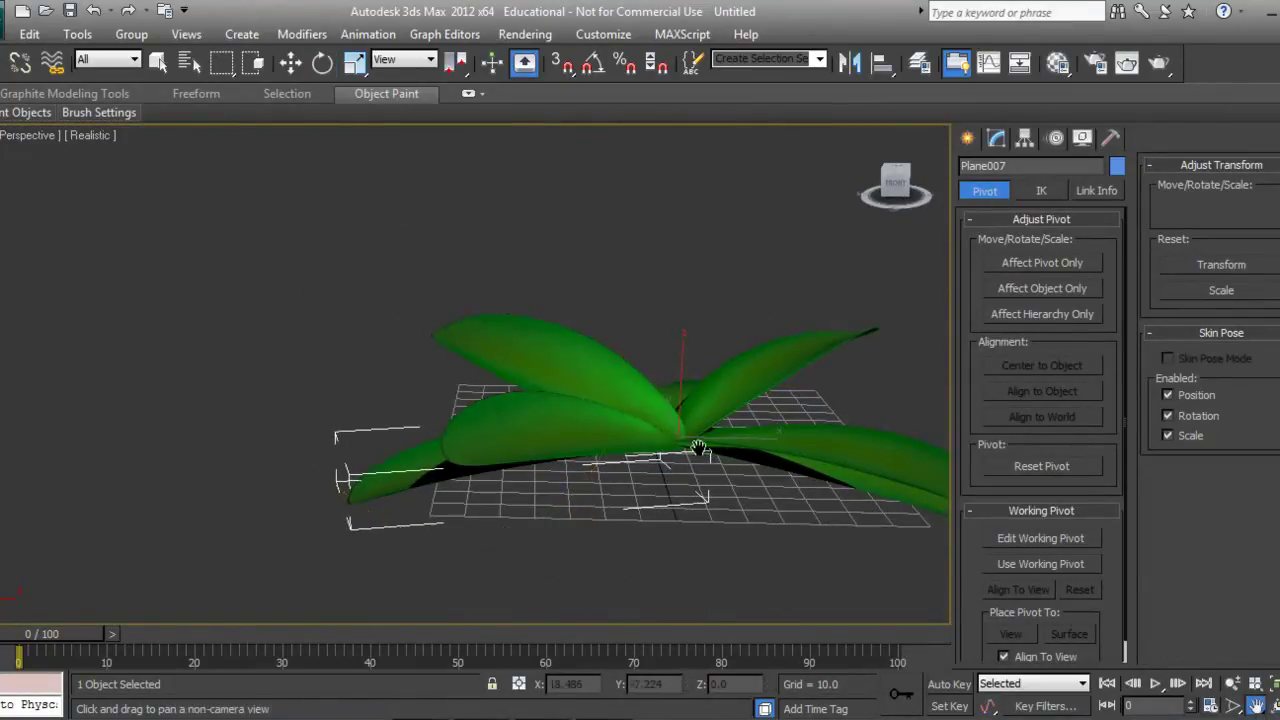
drag(666, 430, 364, 350)
click(1272, 706)
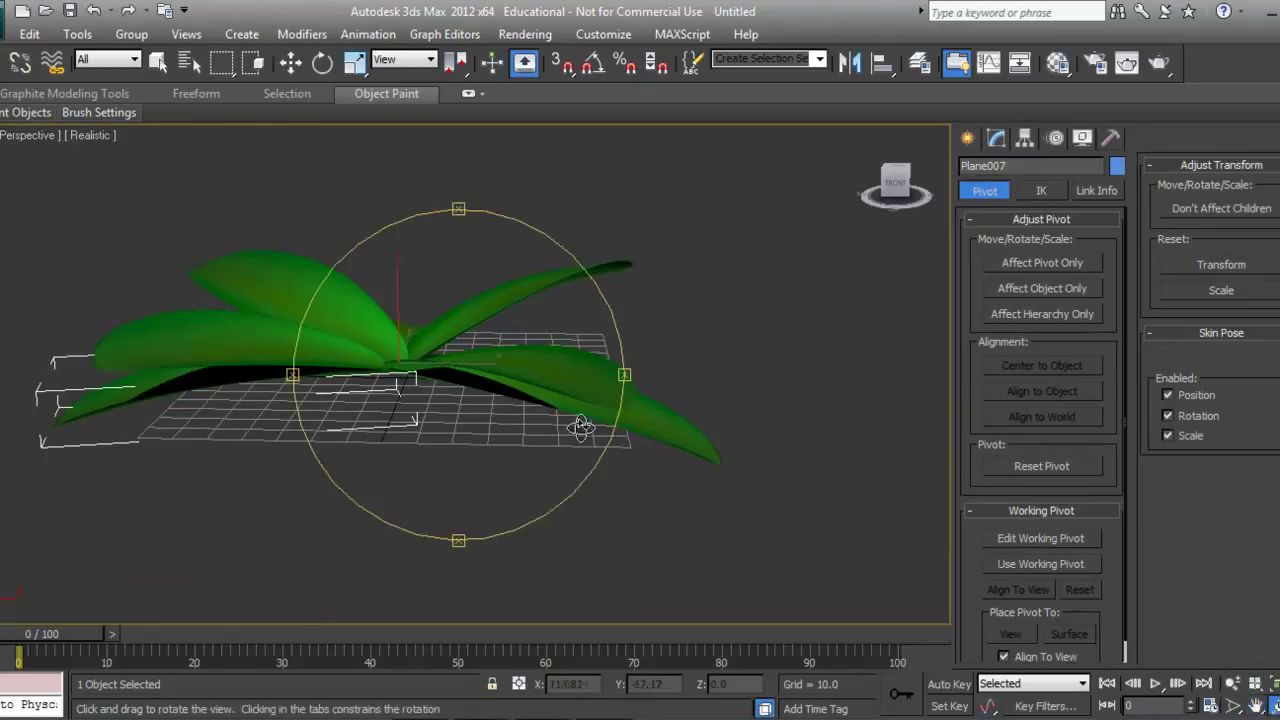
drag(481, 385, 520, 440)
Step: Clone the front leaf Plane005 as one copy, rotated into the gap beside it and tilted slightly downward
right_click(429, 420)
click(310, 428)
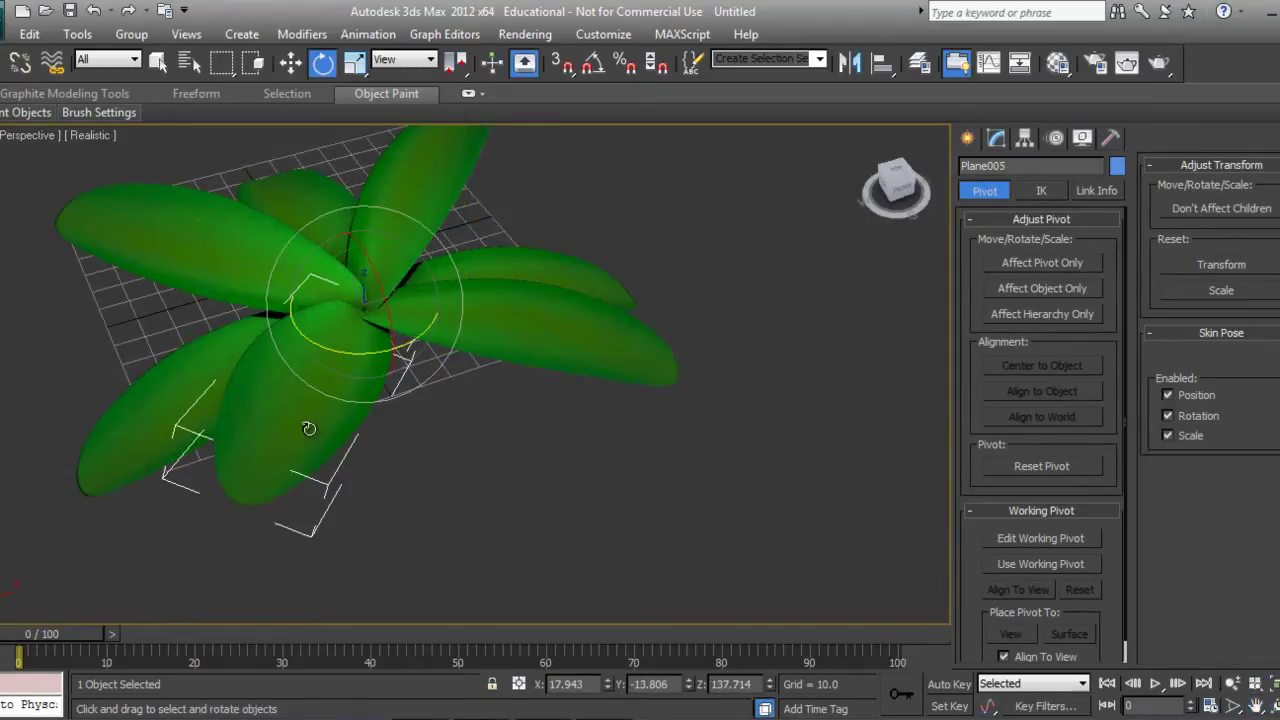
mouse_move(340, 357)
shift+mouse_down()
mouse_move(400, 350)
mouse_move(366, 293)
mouse_move(331, 283)
mouse_move(362, 243)
shift+mouse_up()
click(669, 447)
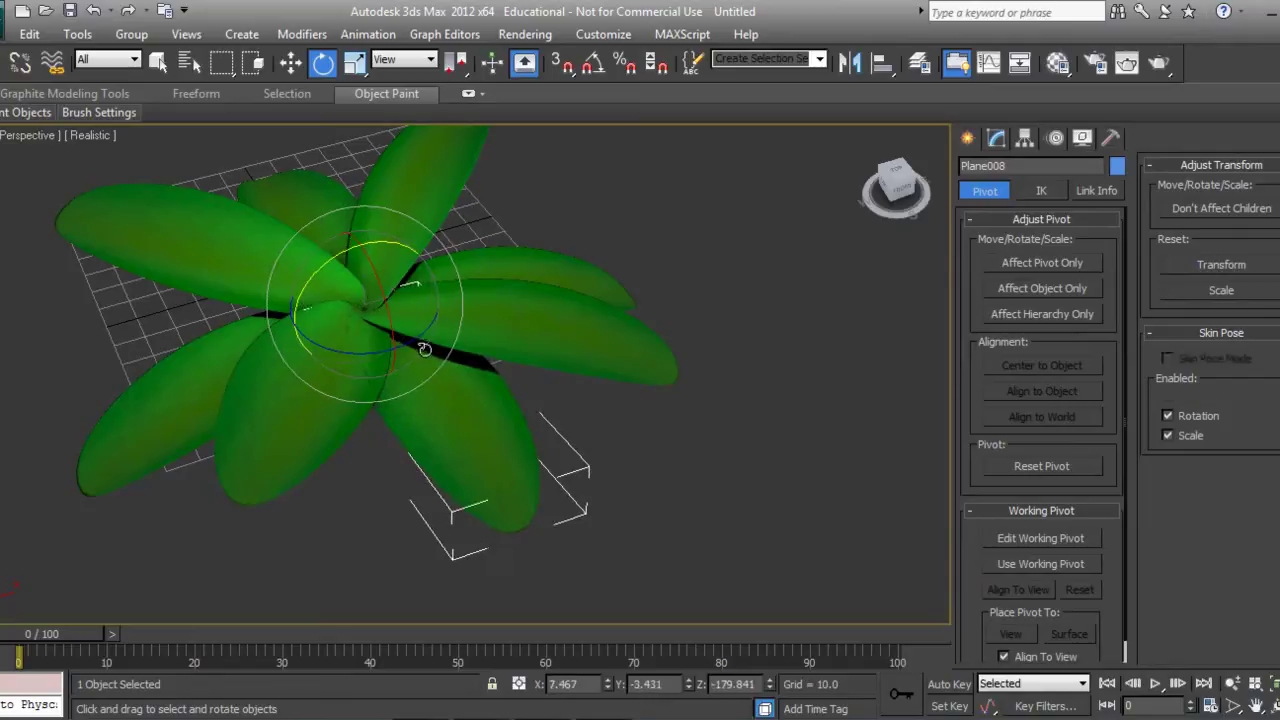
Step: Clone leaf Plane008 as one copy rotated about 48 degrees around the plant's vertical axis
key(ctrl+r)
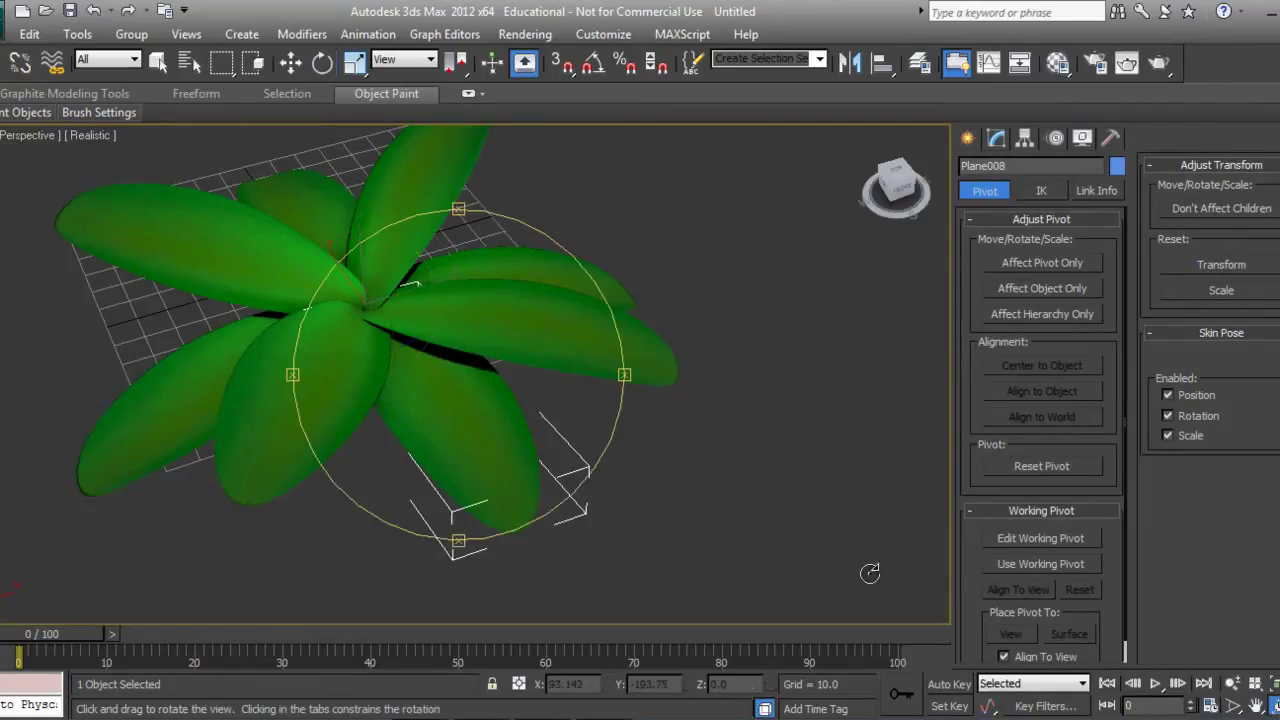
drag(491, 423, 380, 371)
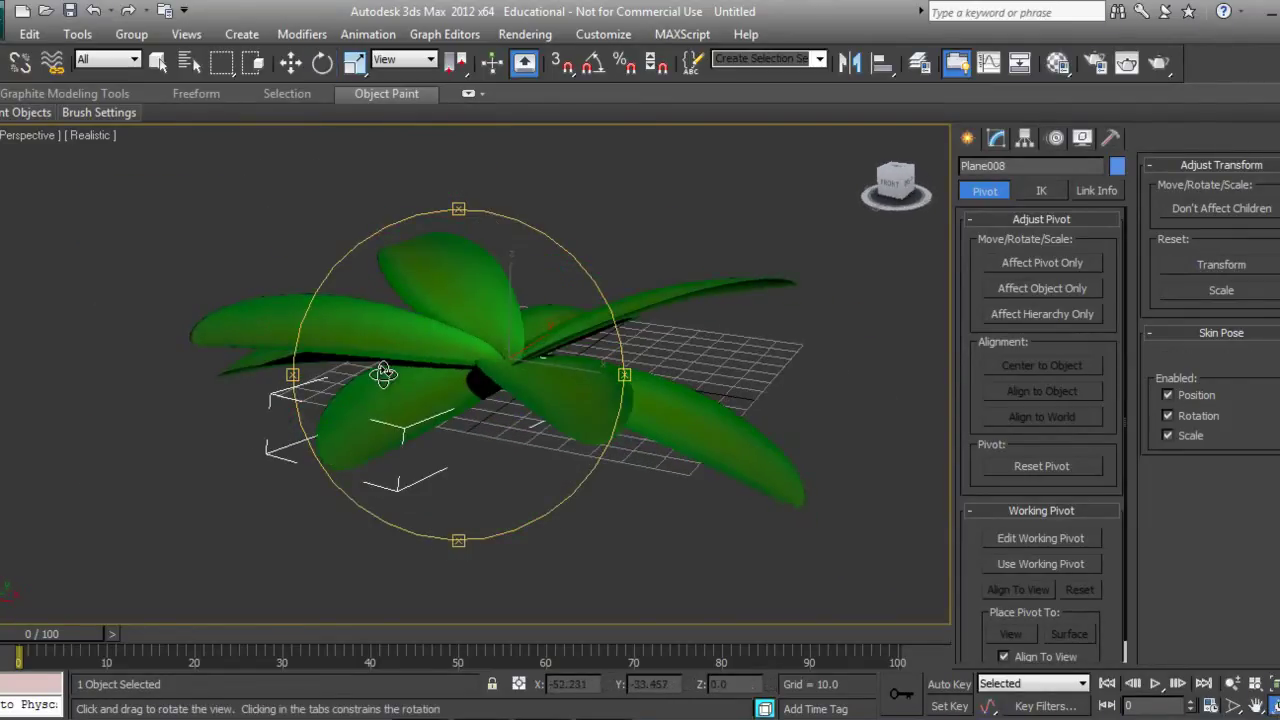
right_click(412, 411)
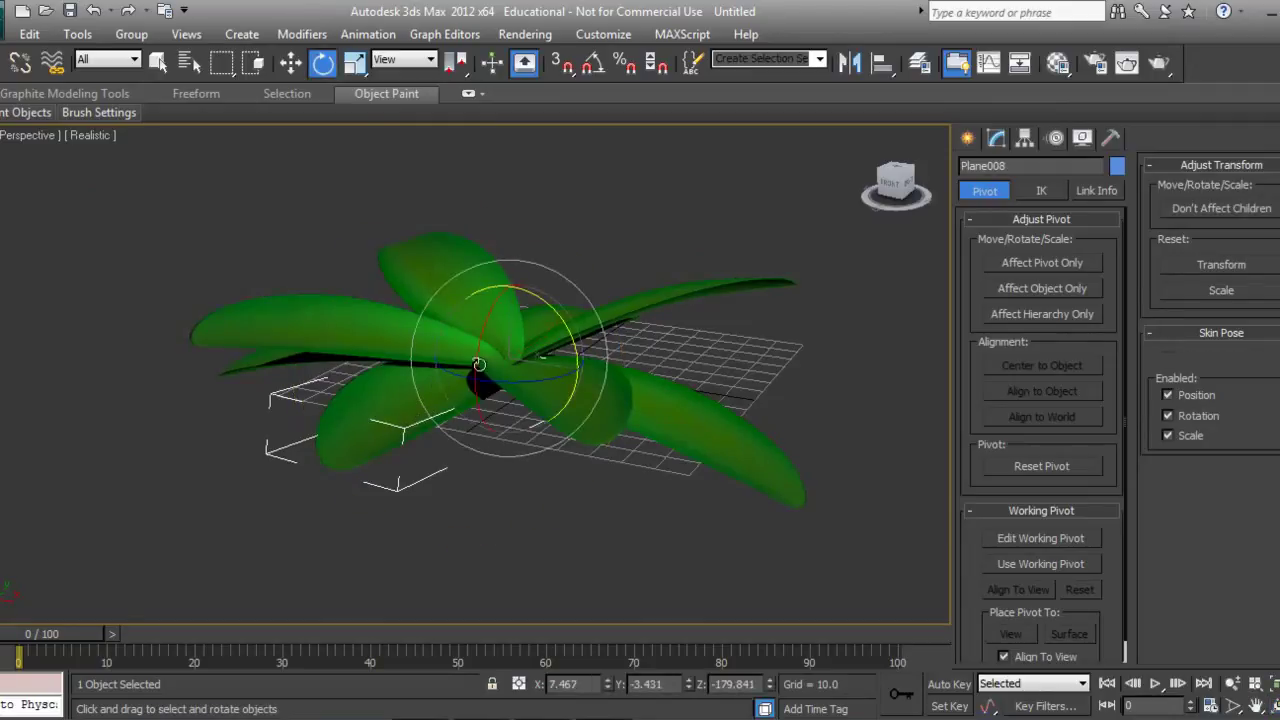
shift+drag(522, 379, 628, 405)
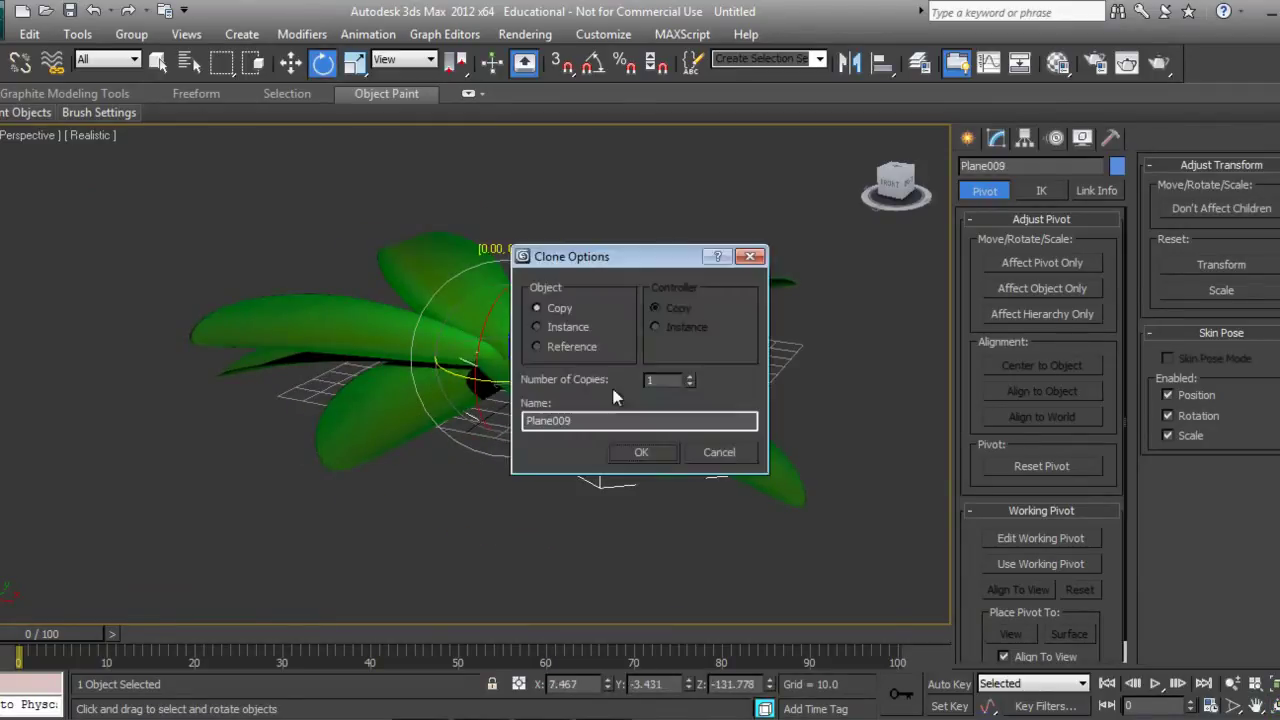
click(630, 452)
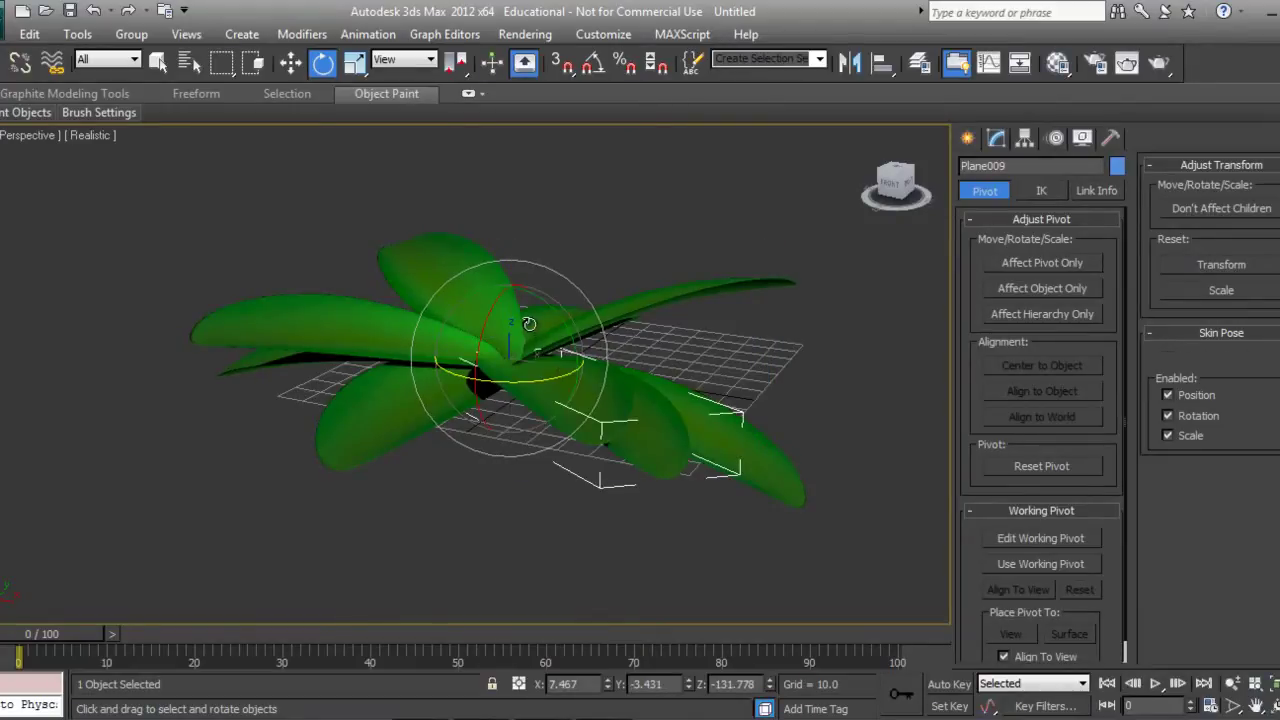
mouse_move(530, 325)
mouse_down()
mouse_move(528, 344)
mouse_move(320, 357)
mouse_move(320, 408)
mouse_up()
Step: Clone leaf Plane004 as one copy rotated about 116 degrees around the vertical axis into the front gap, then reselect Plane004
key(ctrl+r)
scroll(566, 386, down, 3)
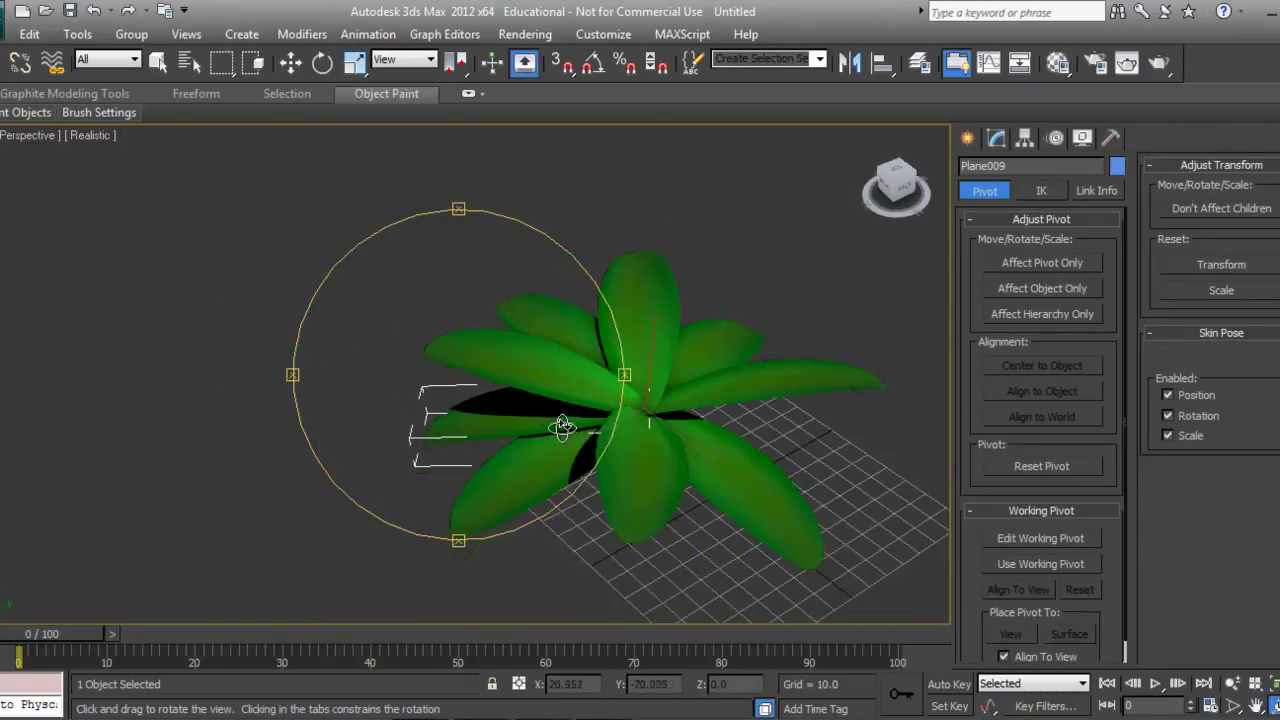
key(e)
click(512, 368)
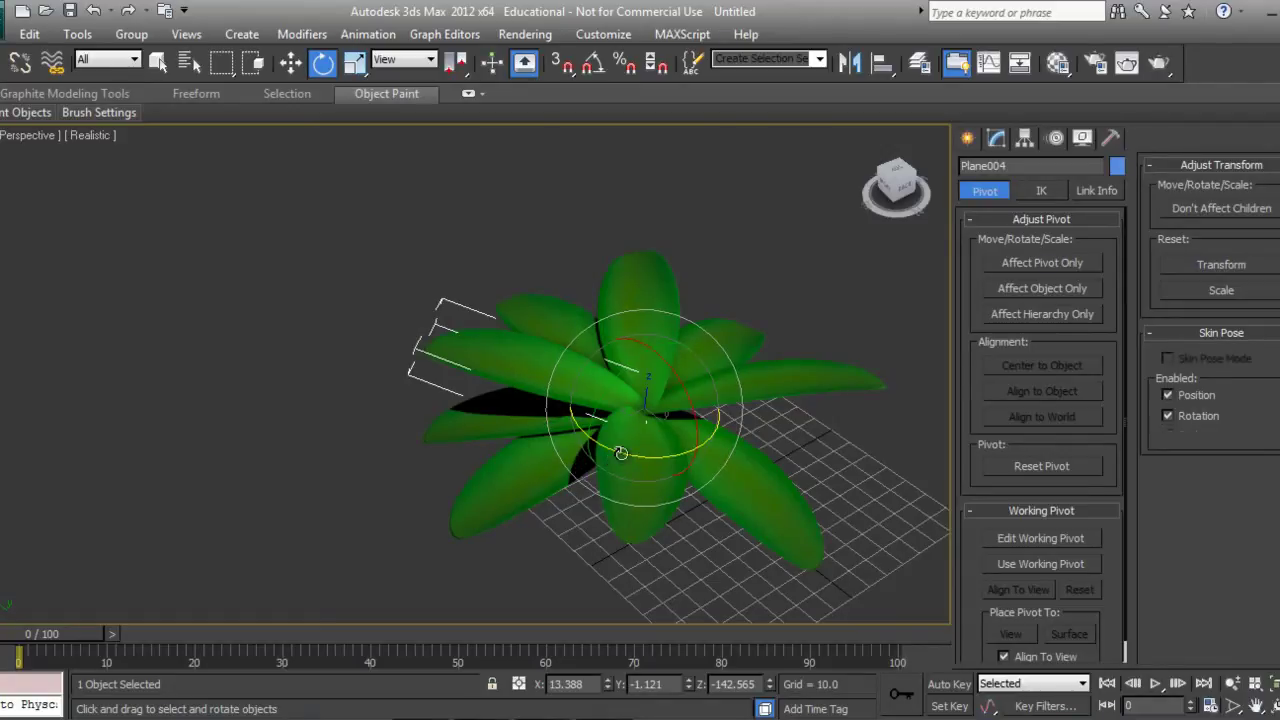
shift+drag(621, 452, 848, 484)
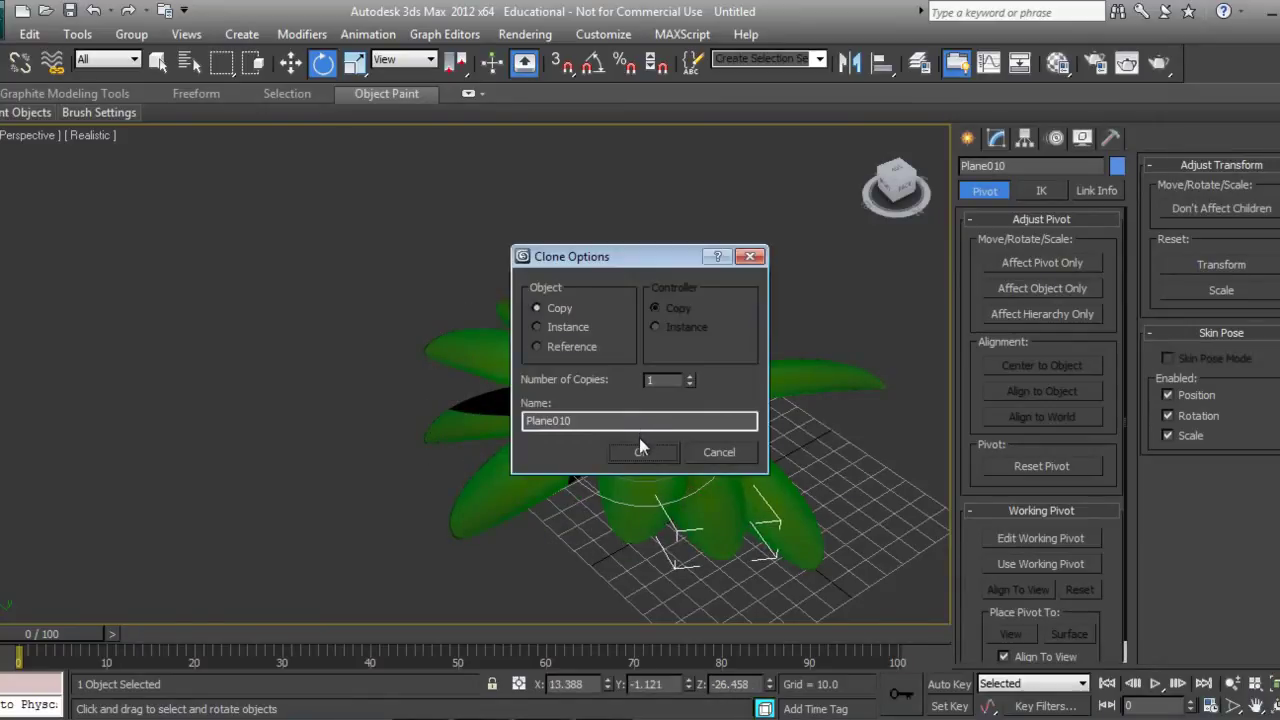
click(642, 452)
click(517, 366)
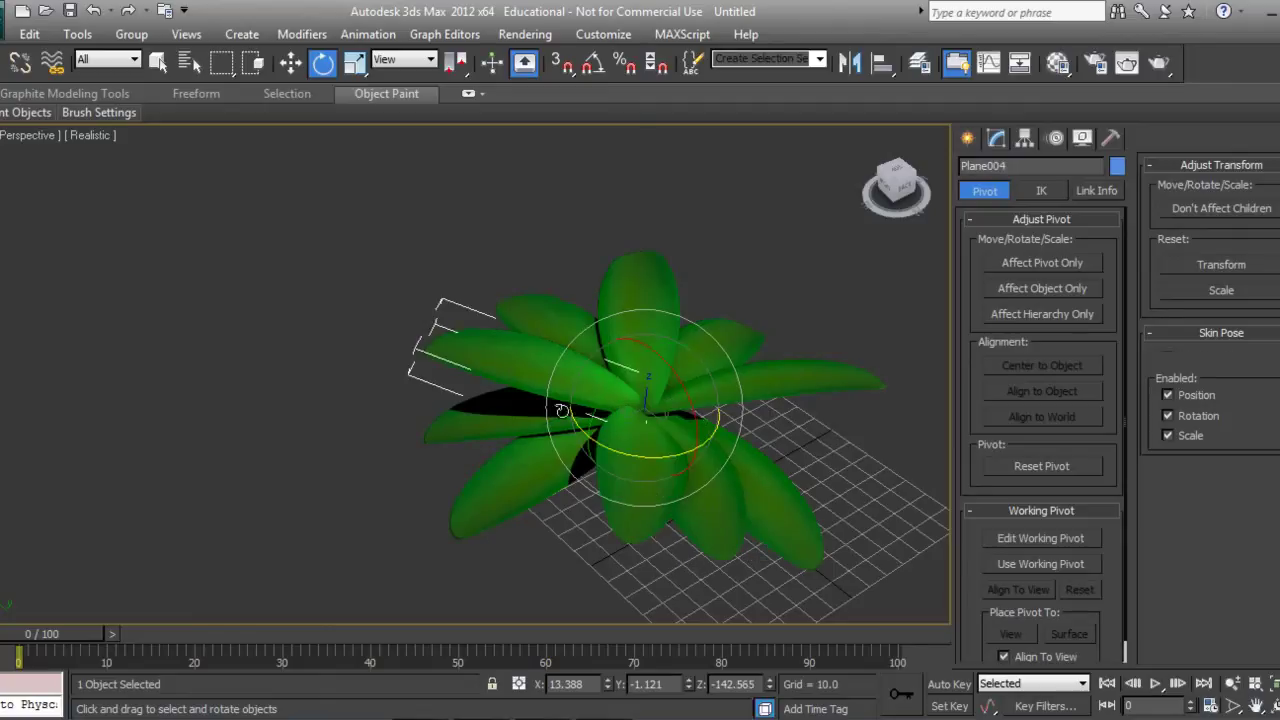
Step: Clone leaf Plane004 rotated about 166 degrees around the vertical axis, and clone that copy rotated back about 116 degrees into the opposite gap
shift+drag(643, 450, 806, 455)
click(659, 450)
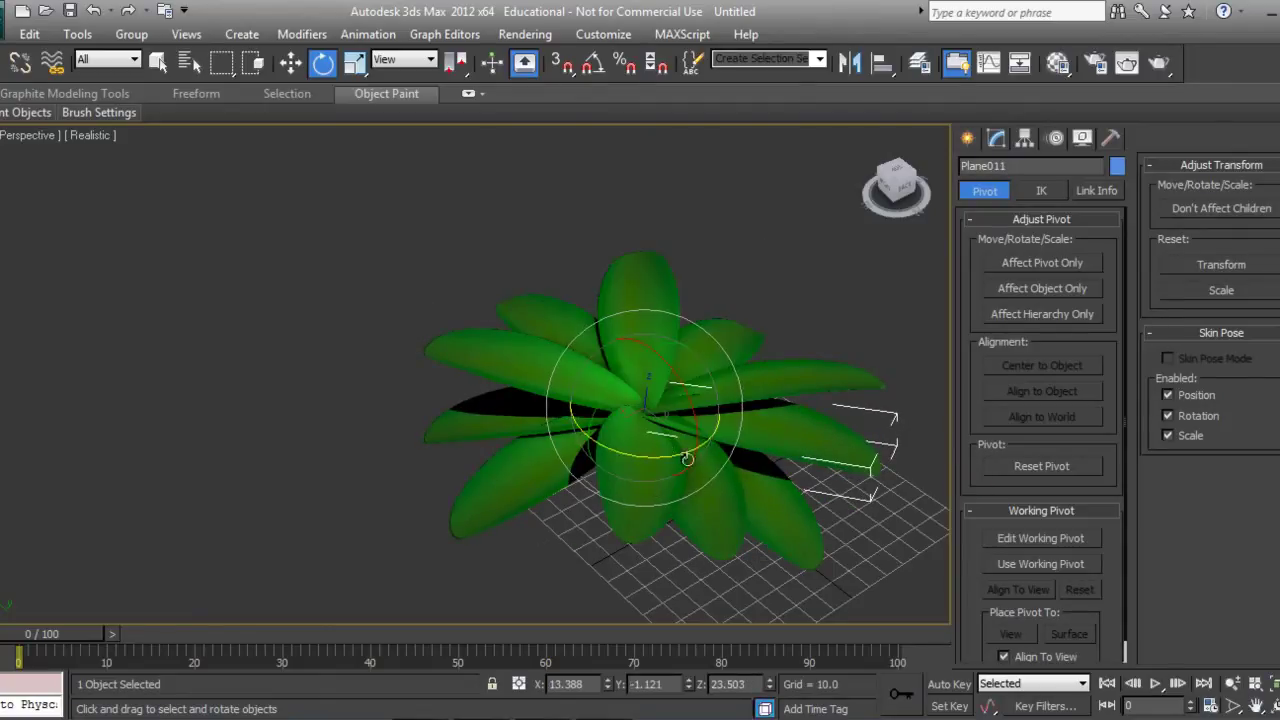
mouse_move(640, 457)
mouse_down()
mouse_move(538, 443)
mouse_move(440, 470)
mouse_move(424, 402)
mouse_up()
click(641, 452)
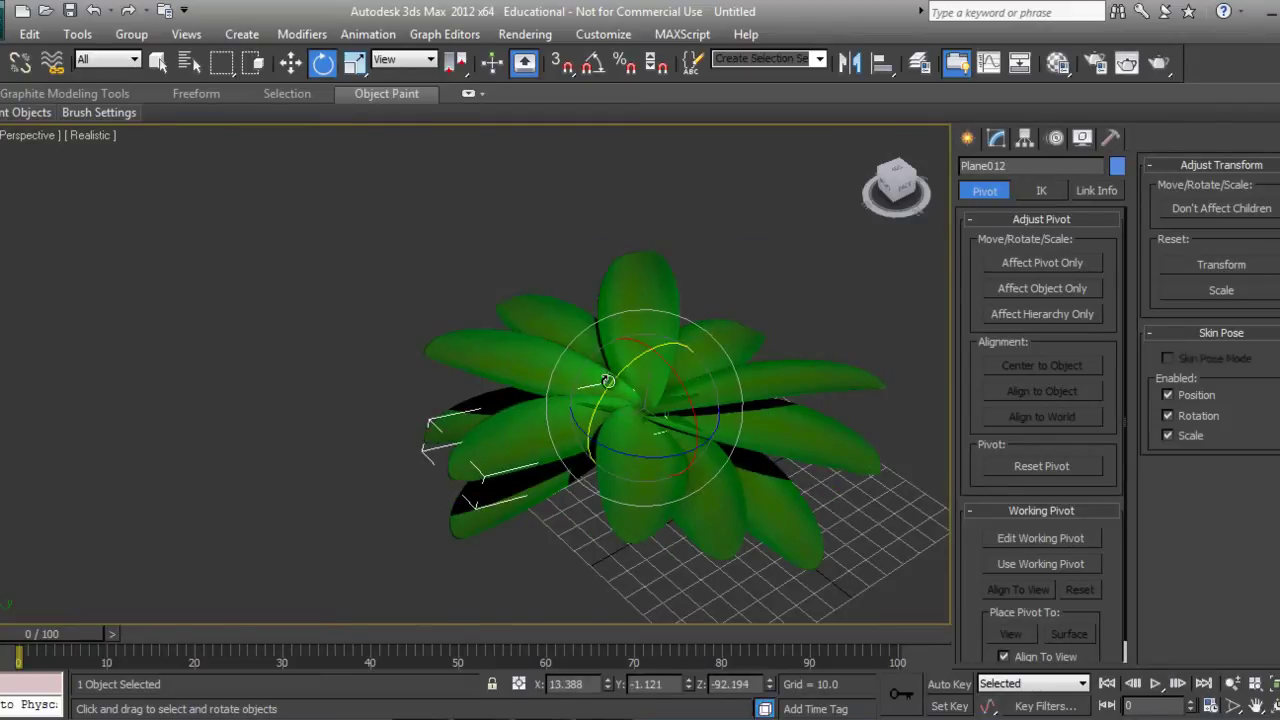
Step: Tilt the newest leaf clone slightly downward and lower it about 2 units along Z
drag(609, 379, 600, 385)
mouse_move(686, 393)
mouse_down()
mouse_move(616, 383)
mouse_move(650, 356)
mouse_up()
key(w)
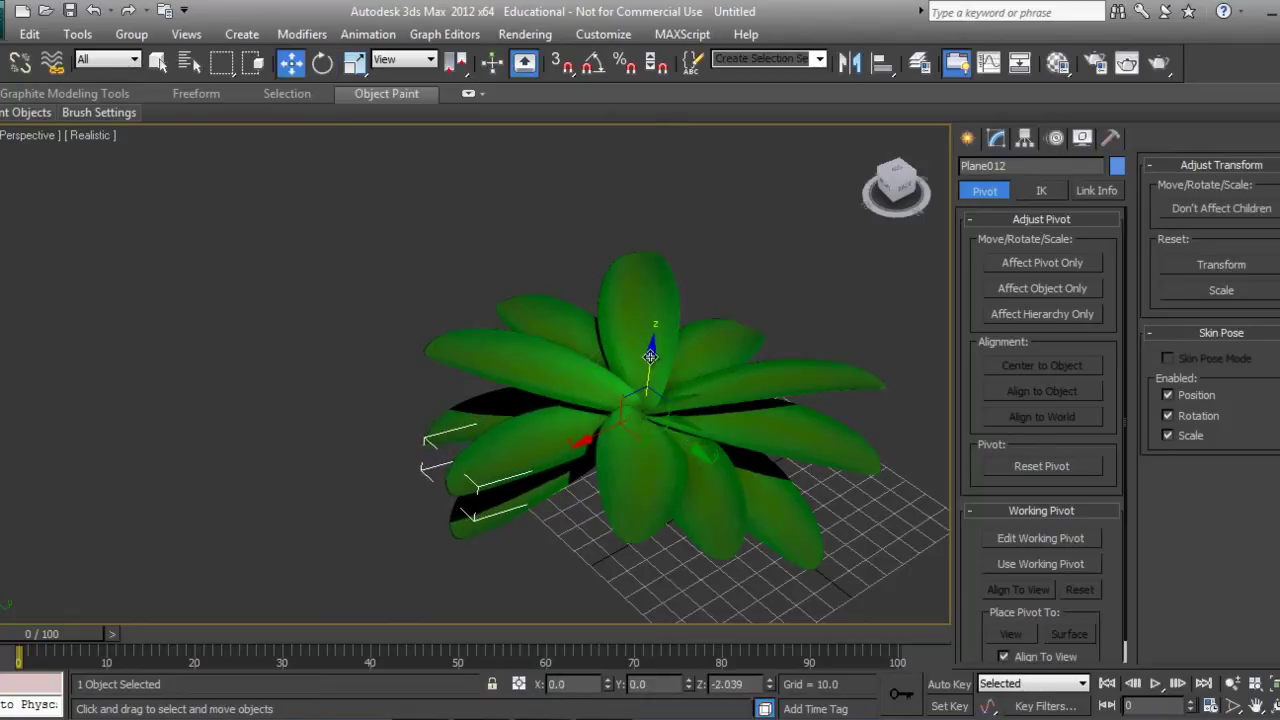
Step: Tilt the front leaf Plane010 slightly downward and clone it as one copy rotated around the vertical axis beneath the neighbouring front leaf
click(711, 502)
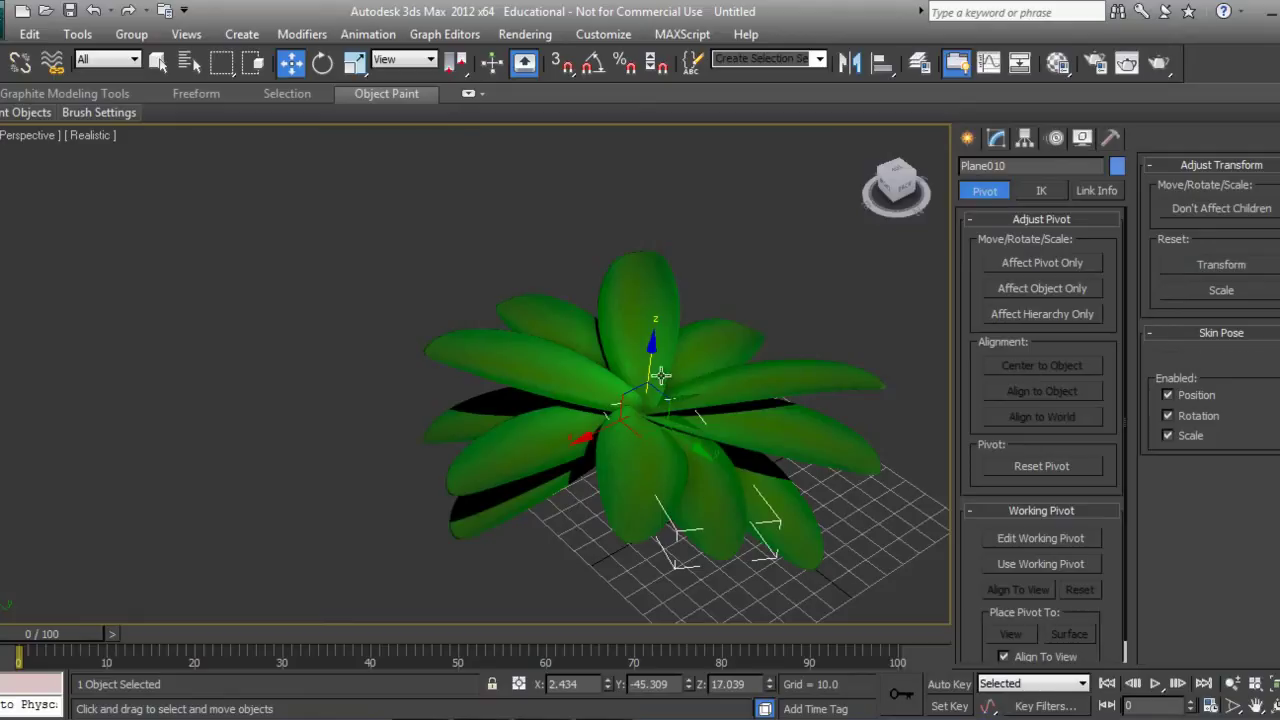
key(e)
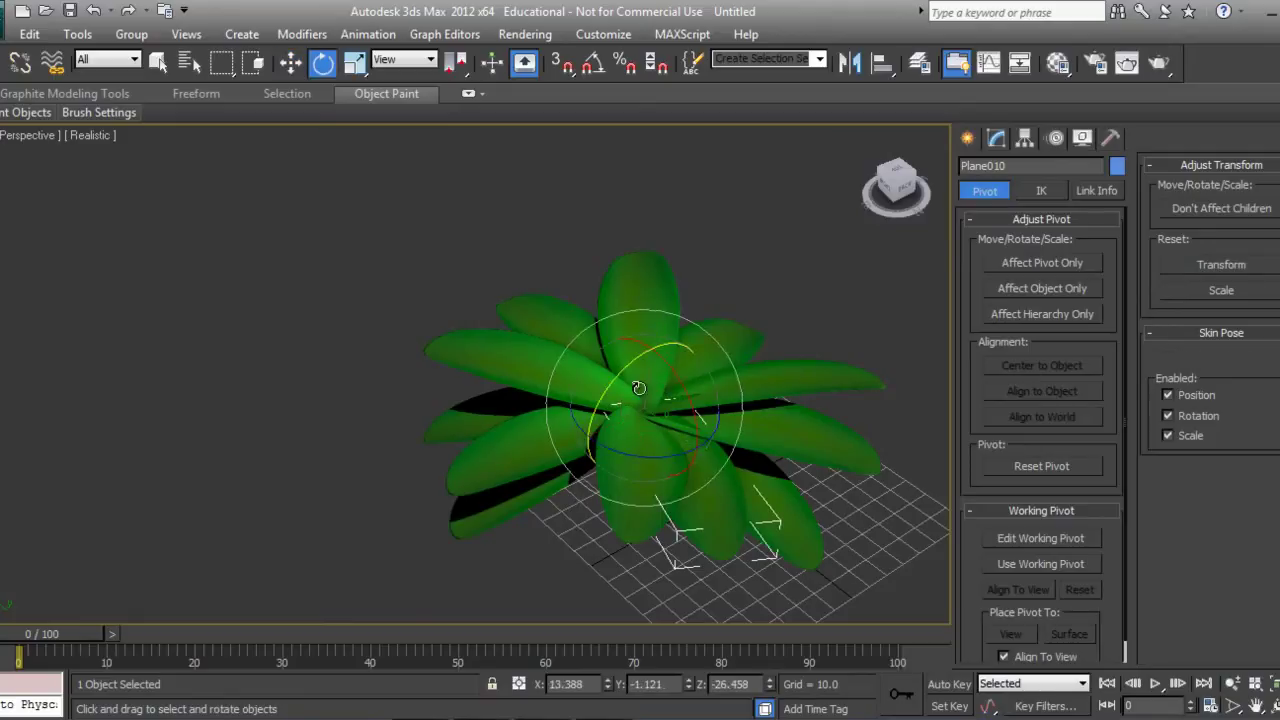
drag(626, 376, 700, 382)
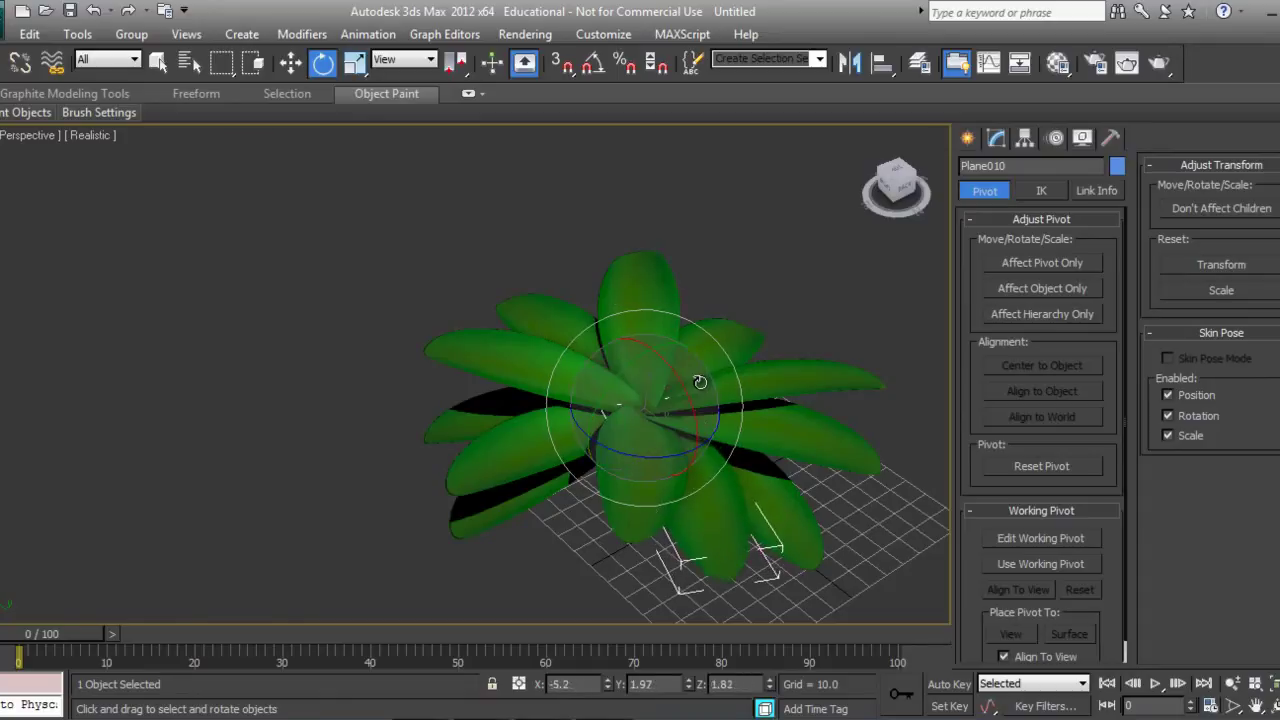
mouse_move(647, 451)
mouse_down()
mouse_move(669, 444)
mouse_move(669, 455)
mouse_move(586, 448)
mouse_move(617, 458)
mouse_up()
click(641, 452)
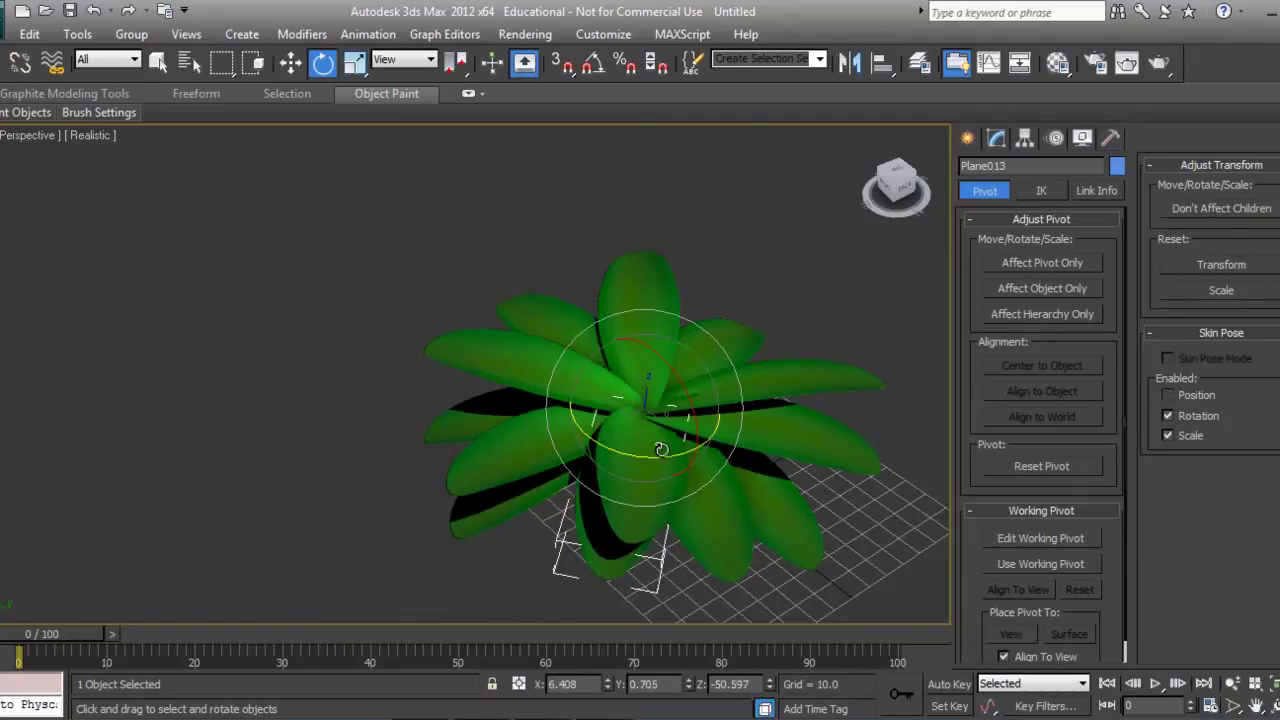
Step: Select all thirteen leaves of the plant and group them under the default group name
click(1271, 705)
drag(665, 436, 545, 447)
scroll(608, 484, down, 4)
right_click(545, 447)
drag(366, 249, 669, 518)
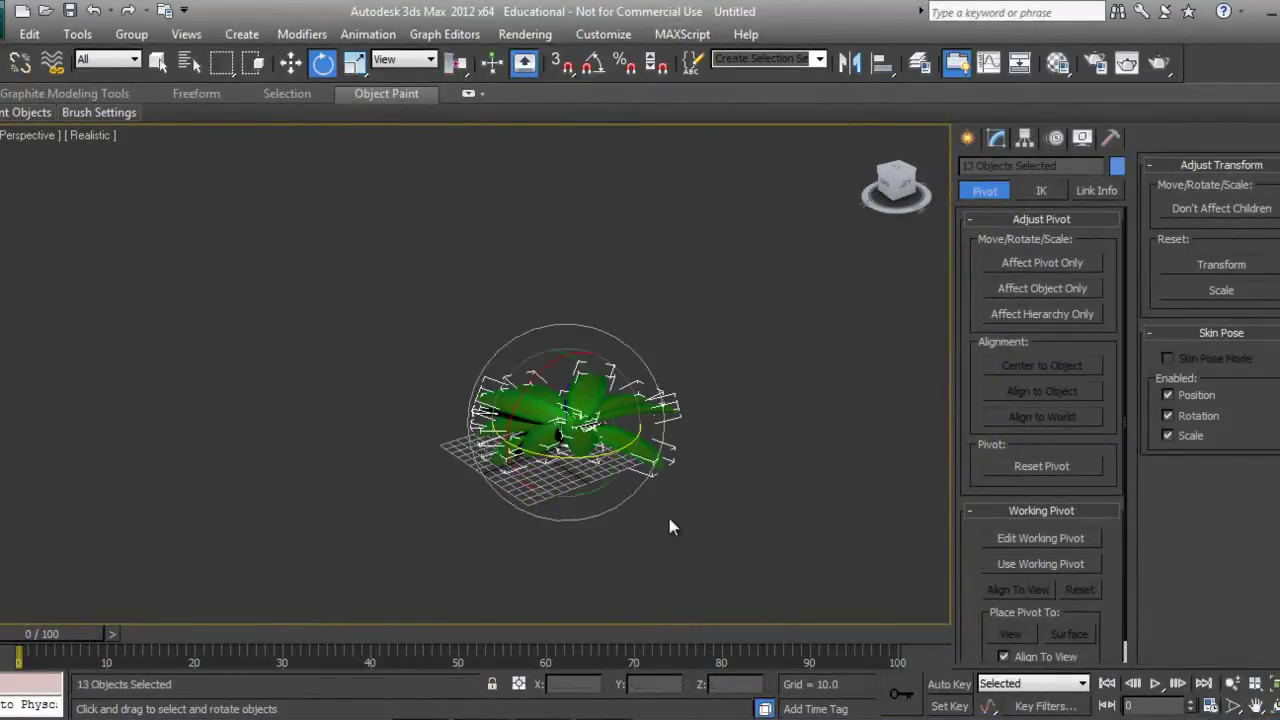
click(131, 35)
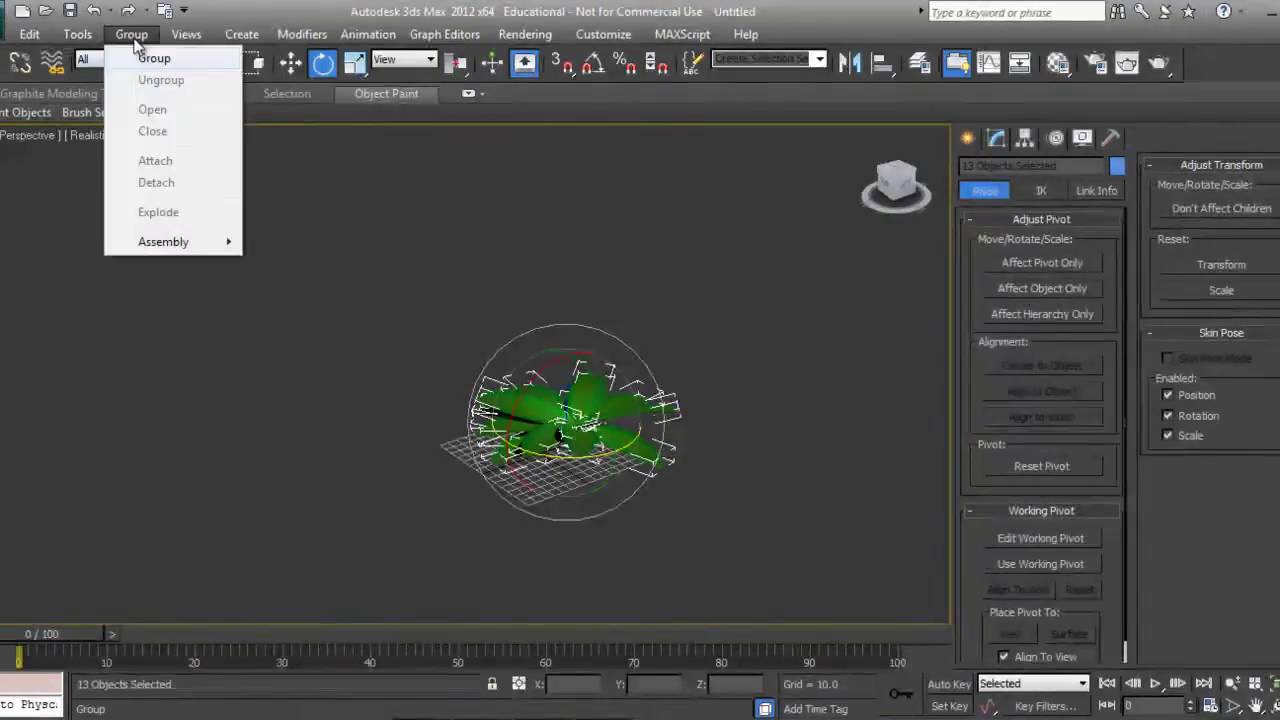
click(131, 35)
click(131, 35)
click(153, 59)
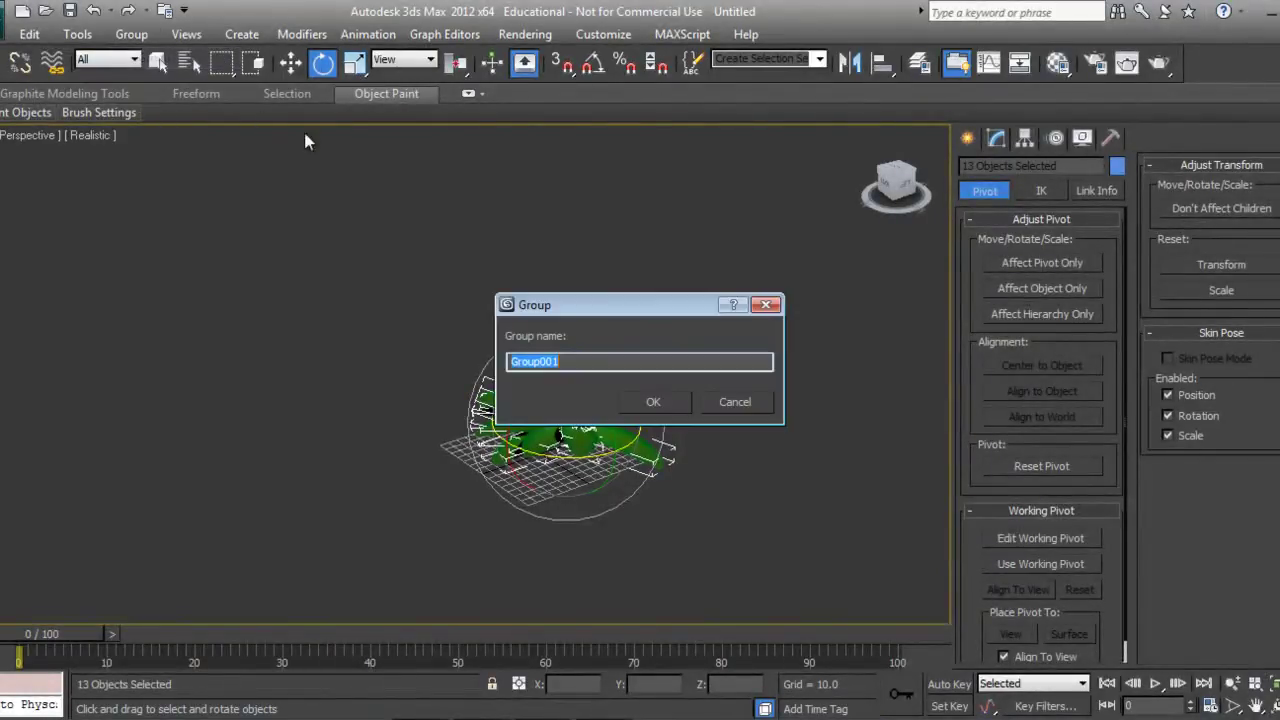
click(620, 400)
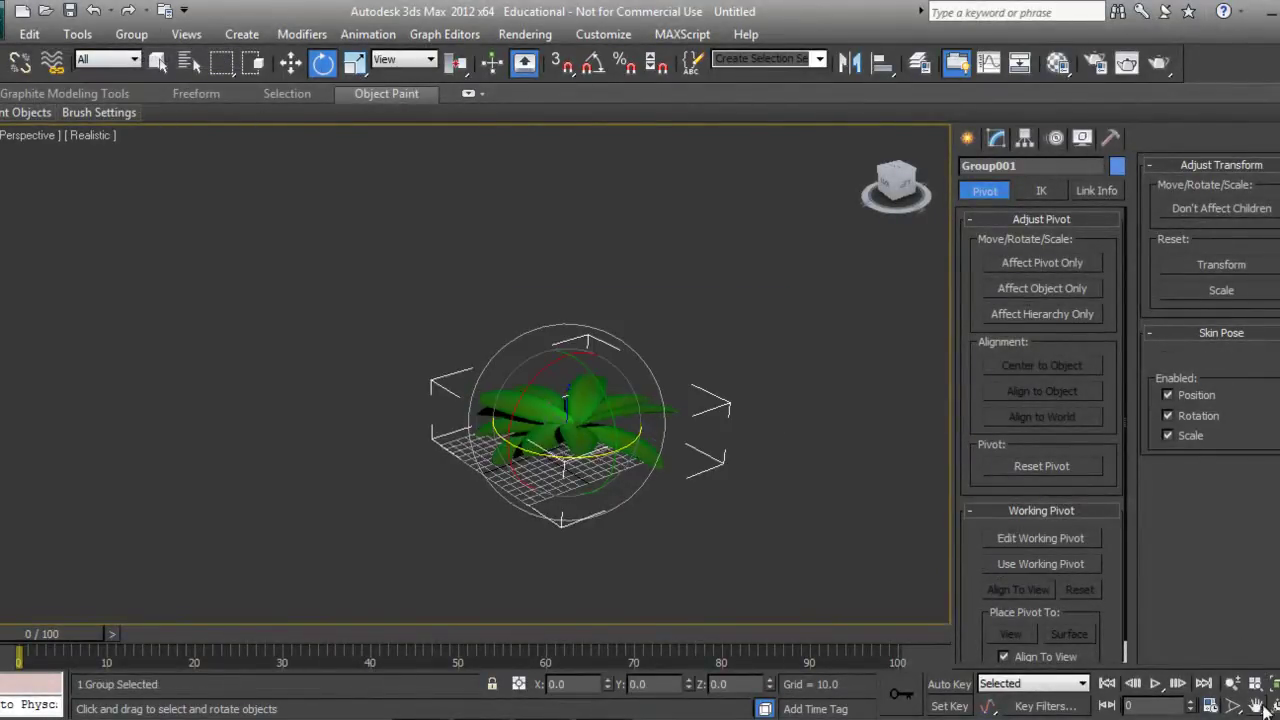
Step: Examine the grouped plant up close from several angles, checking how the leaves are spread around the centre
click(1231, 686)
drag(624, 451, 580, 368)
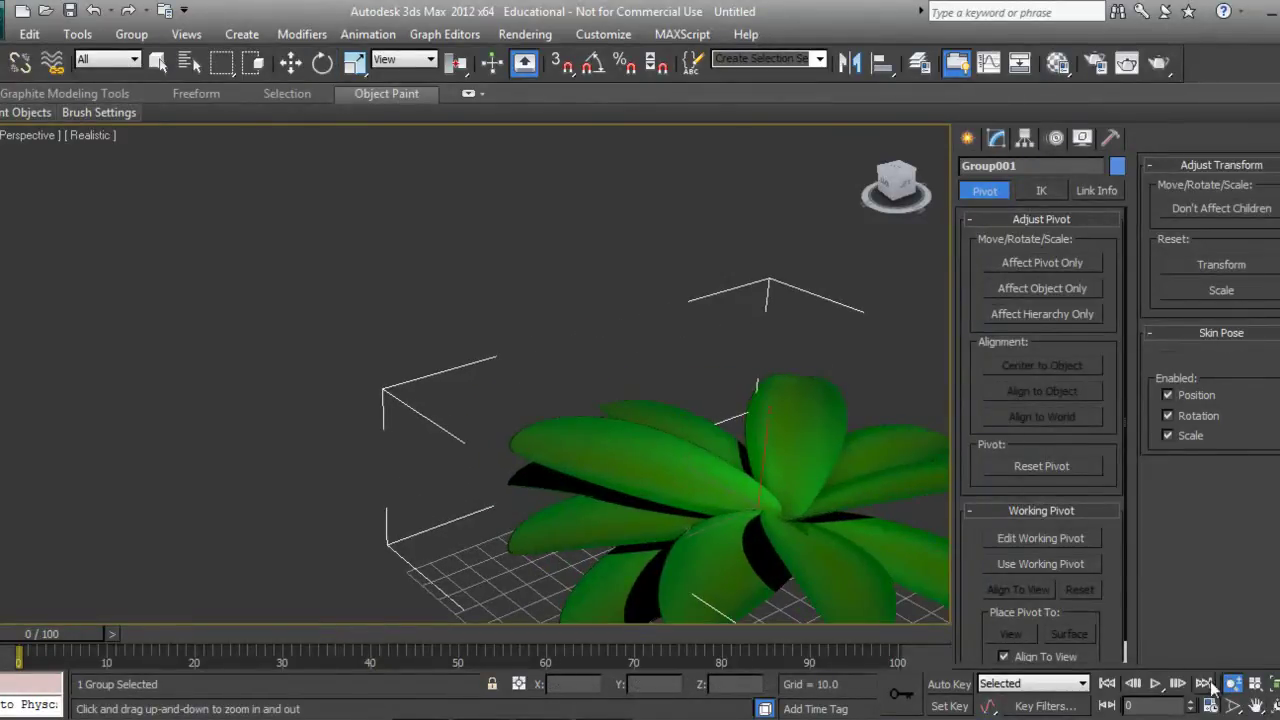
click(1275, 706)
click(1255, 706)
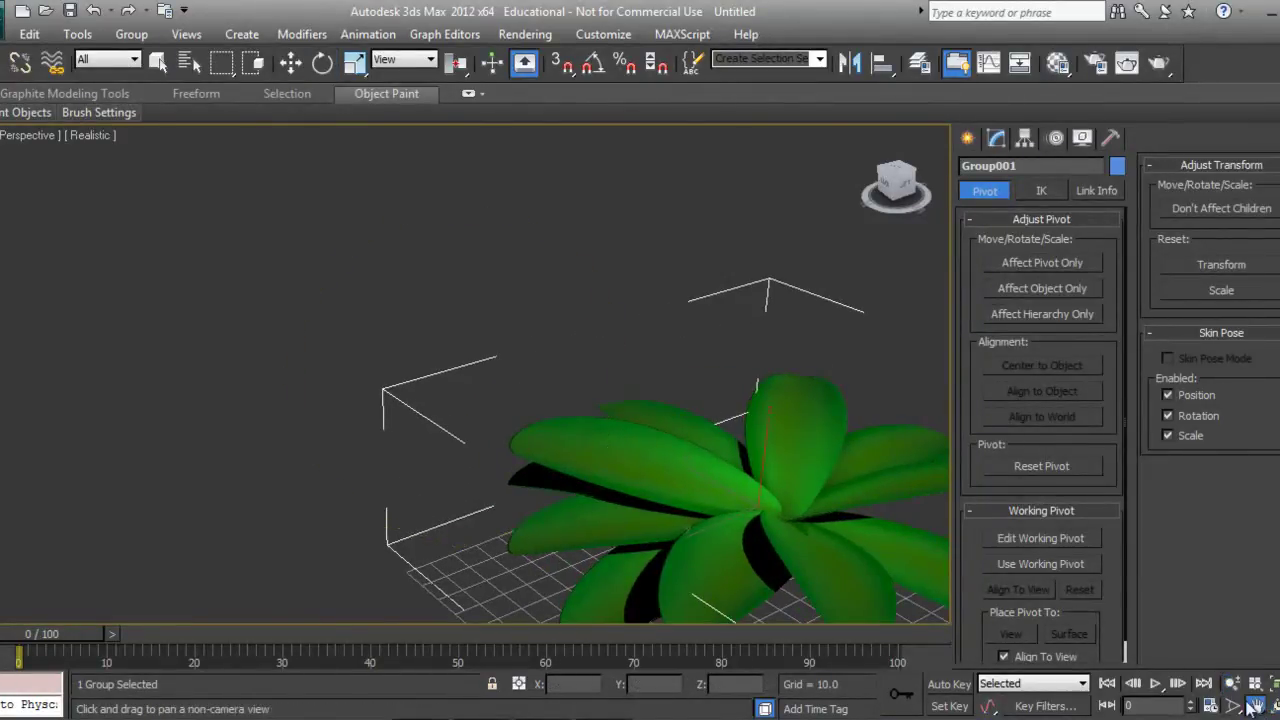
drag(836, 534, 530, 426)
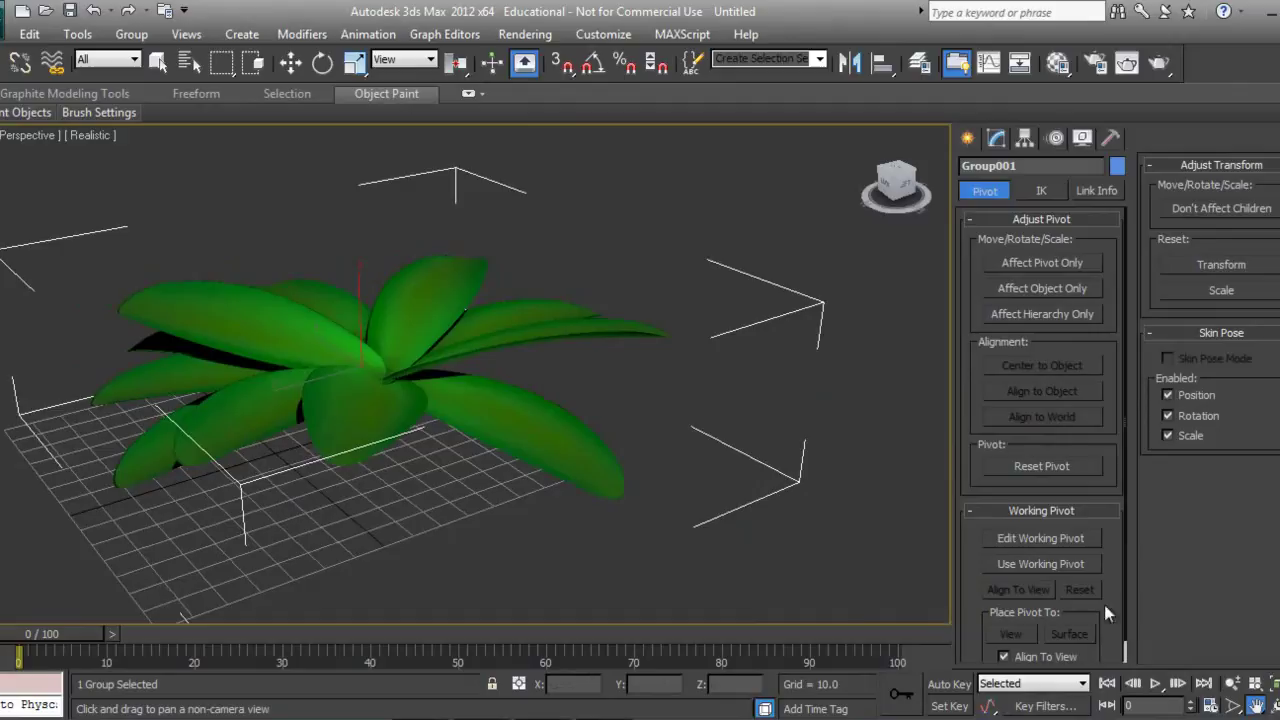
click(1273, 706)
drag(651, 471, 571, 443)
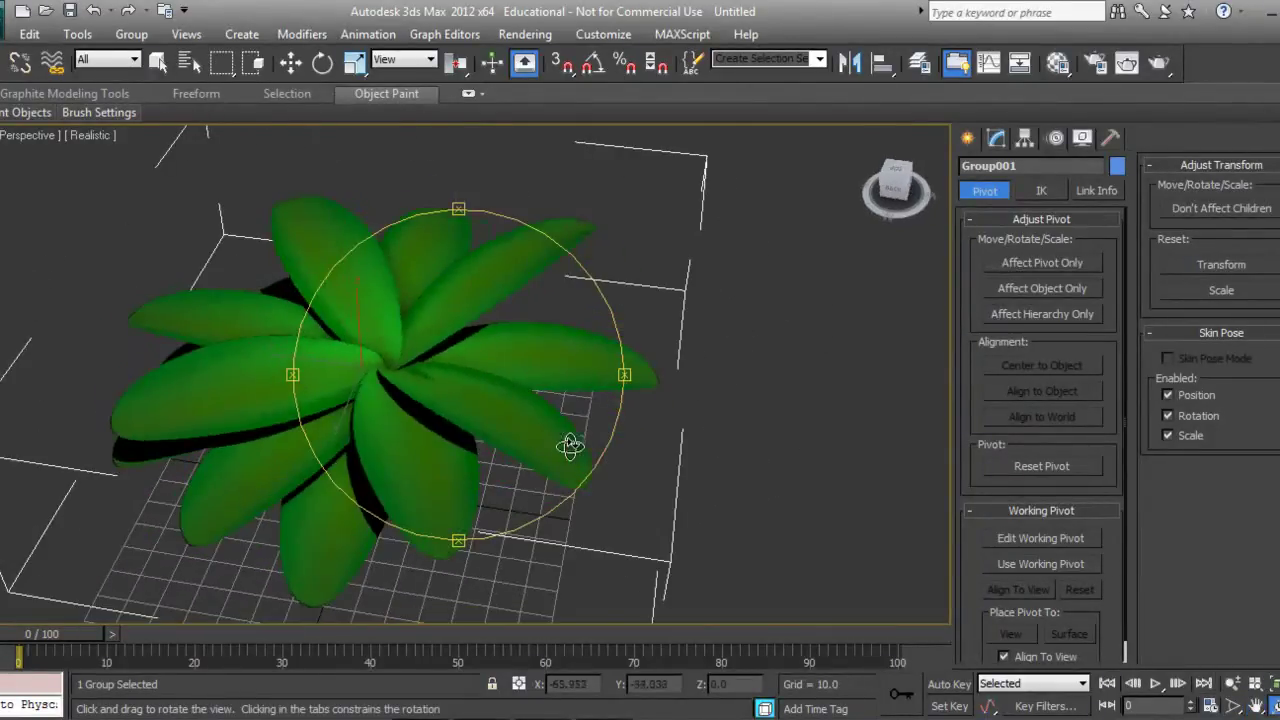
drag(447, 410, 405, 362)
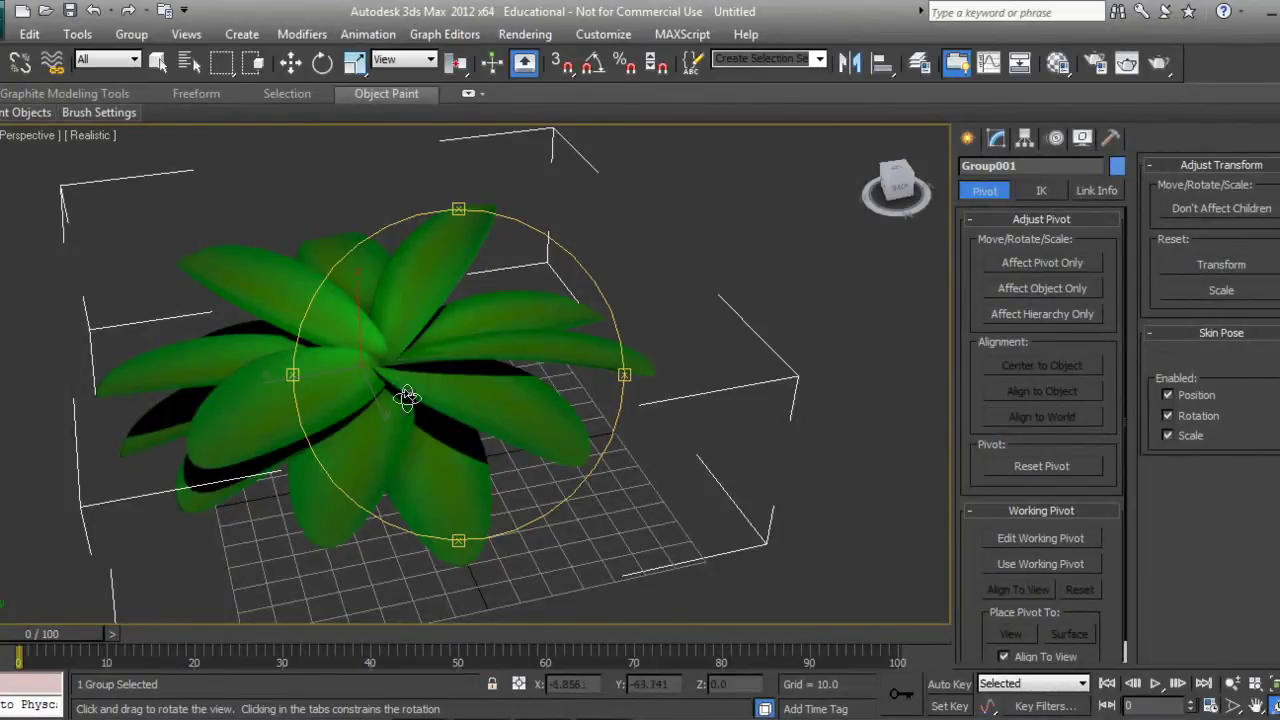
drag(407, 397, 234, 408)
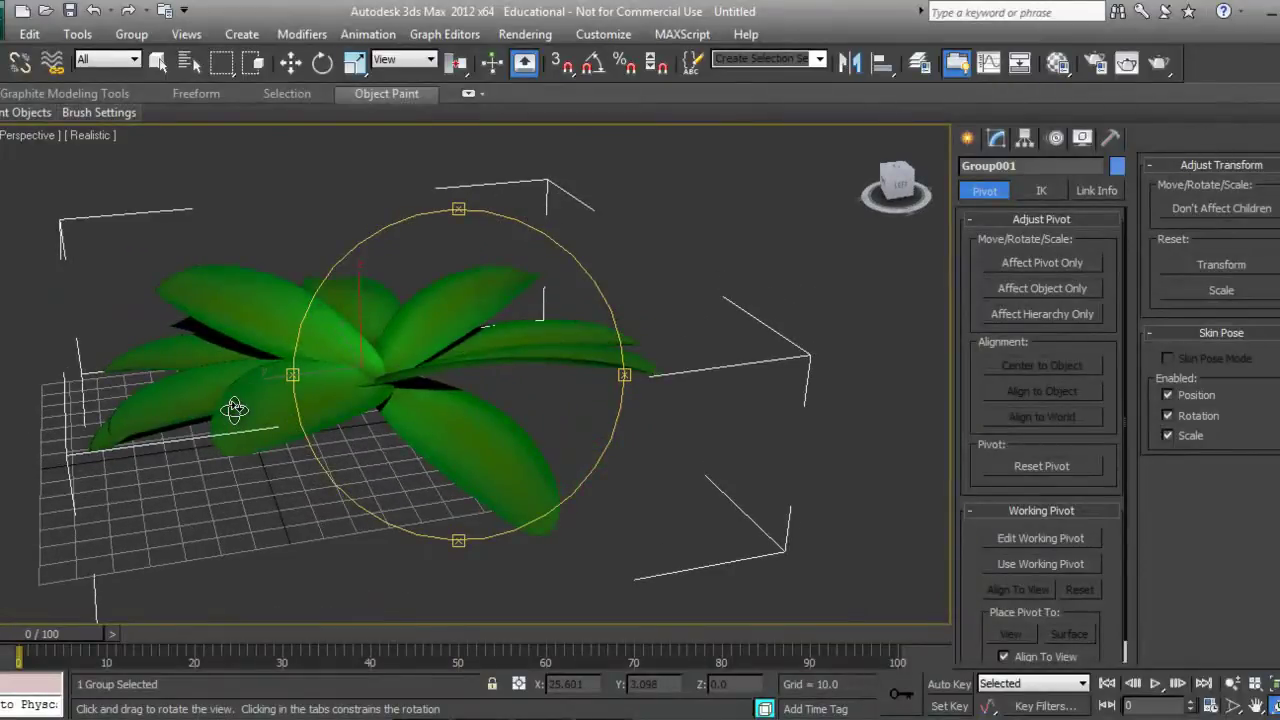
drag(354, 400, 443, 309)
drag(366, 351, 450, 403)
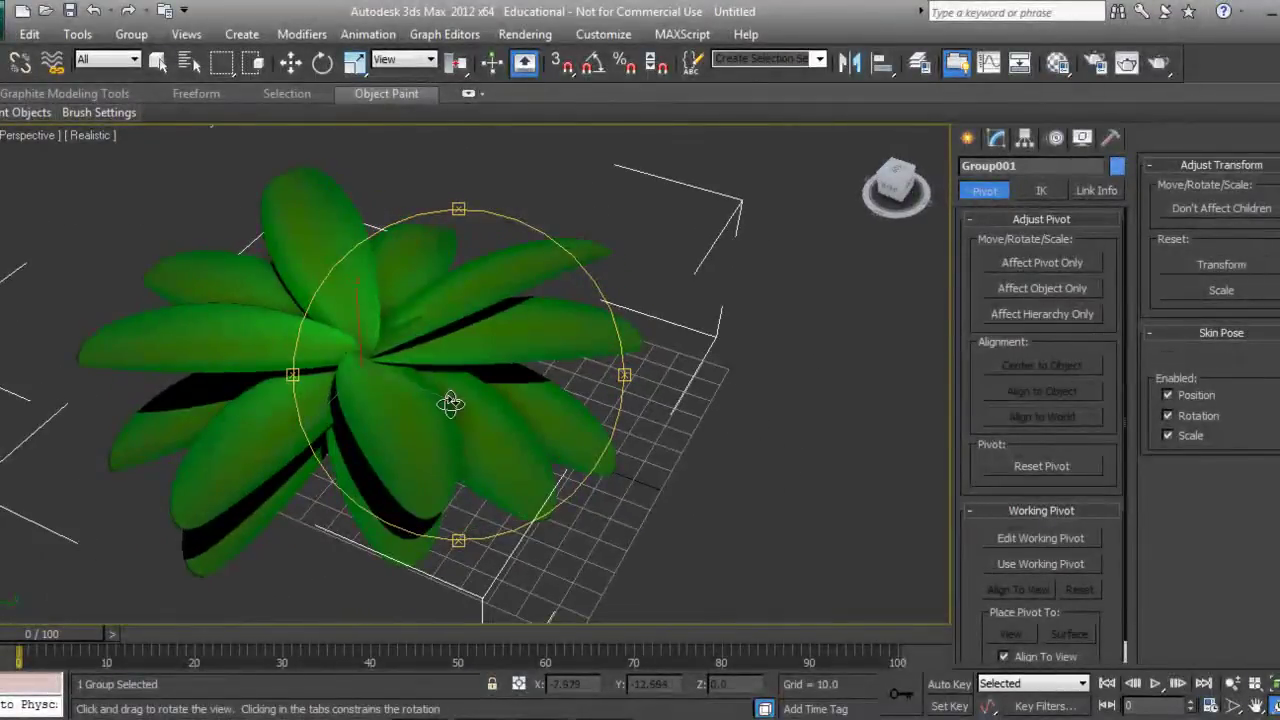